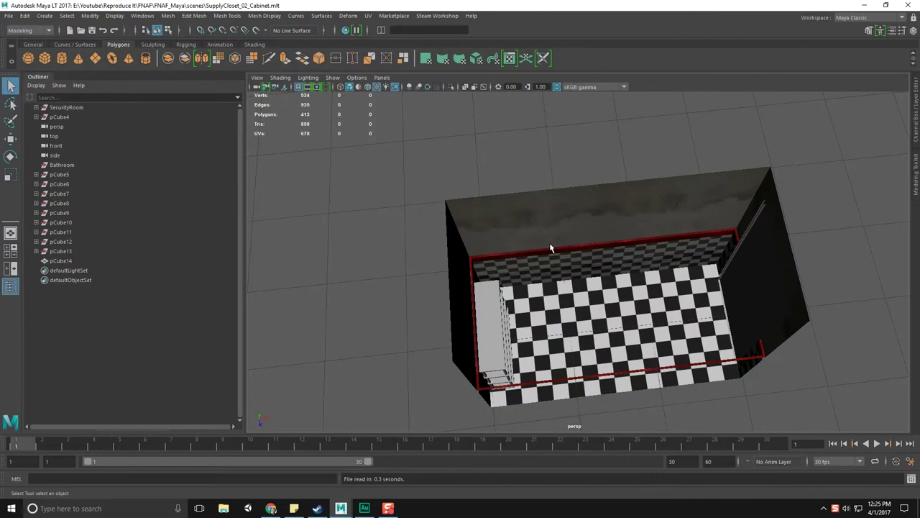
Look over the closet scene and study the supply closet reference image in Chrome
alt+drag(654, 292, 576, 259)
scroll(576, 265, up, 5)
alt+drag(454, 261, 526, 260)
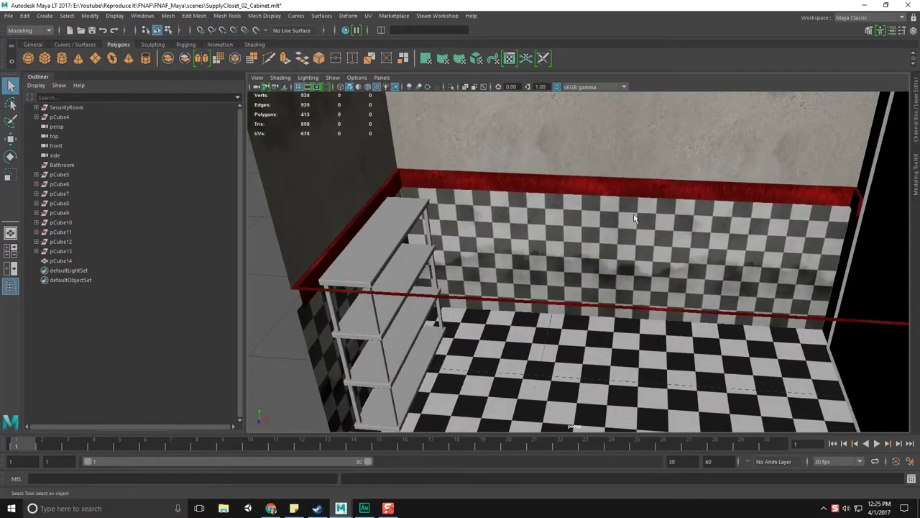
drag(919, 31, 432, 33)
double_click(431, 33)
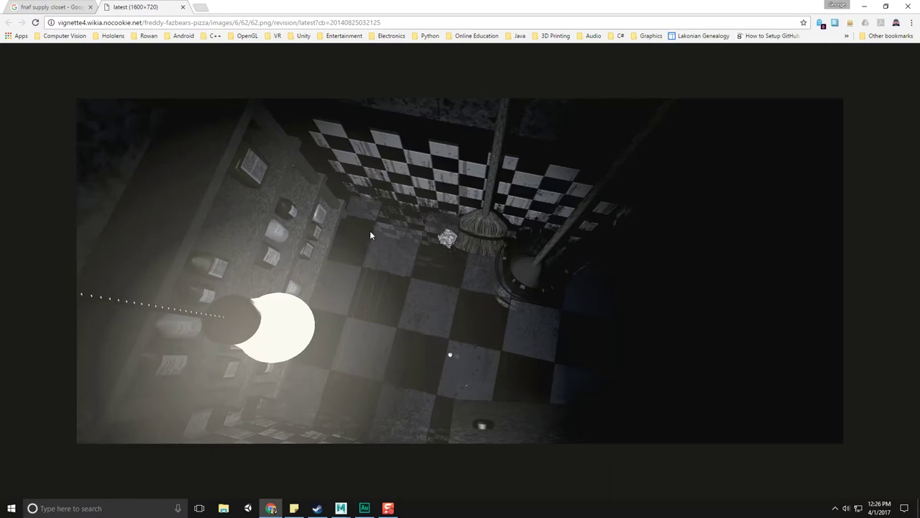
drag(433, 7, 919, 61)
Hide the closet's walls and red trim, leaving the checkered floor, shelf and door frame displayed
alt+drag(553, 273, 619, 202)
scroll(481, 255, down, 5)
scroll(481, 255, up, 2)
click(550, 288)
key(ctrl+h)
click(619, 202)
key(ctrl+h)
alt+drag(609, 232, 547, 266)
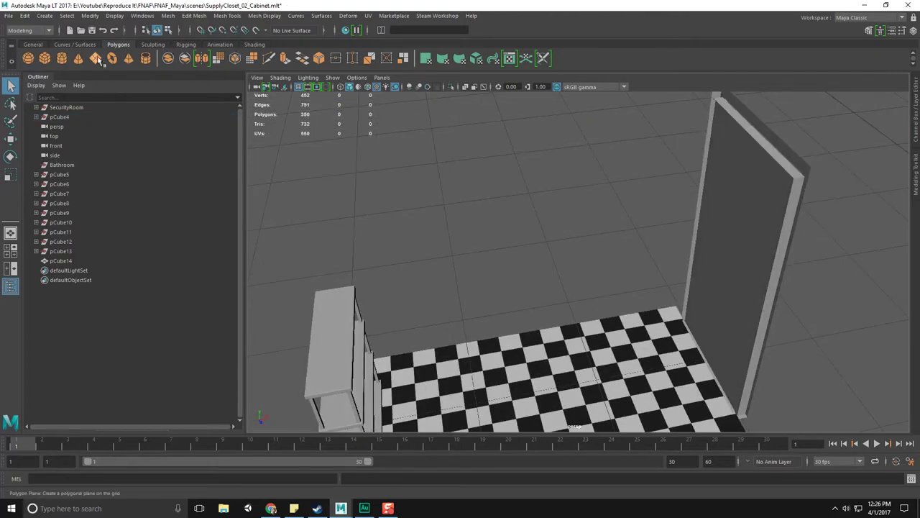
click(146, 58)
scroll(670, 272, down, 6)
alt+middle_drag(692, 306, 611, 258)
alt+drag(617, 260, 600, 289)
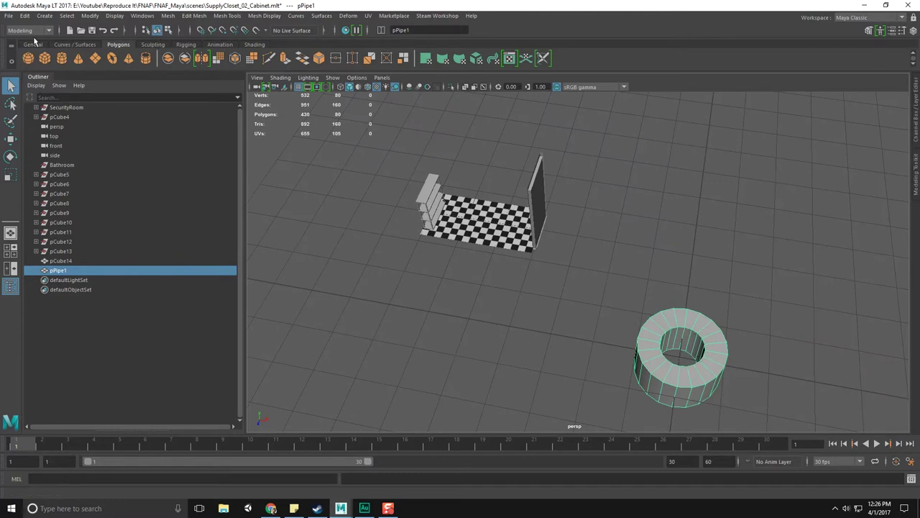
click(701, 289)
click(694, 333)
key(Delete)
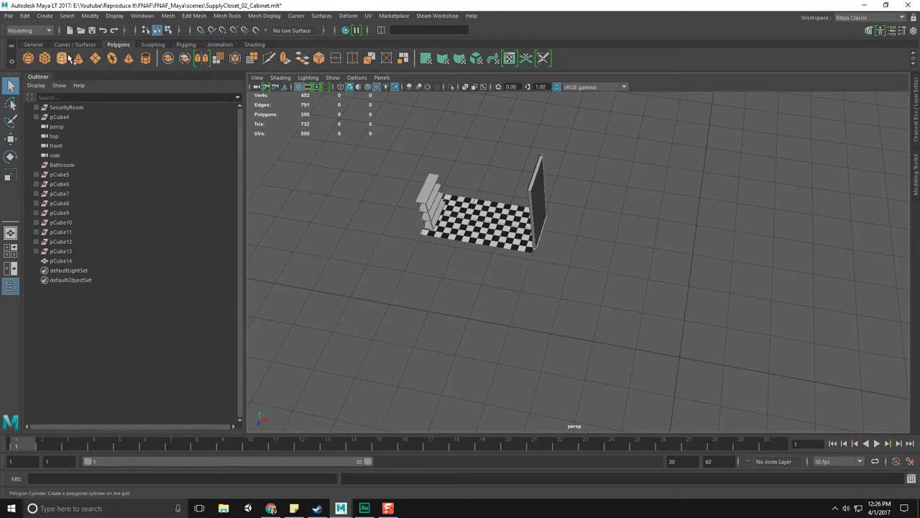
Create a polygon cylinder and move it over the closet floor, to about X -5.572 and Z -4.281
click(61, 58)
key(w)
drag(741, 425, 545, 247)
key(f)
alt+drag(607, 289, 568, 320)
Display the cylinder's creation attributes and check its axis subdivisions
click(914, 31)
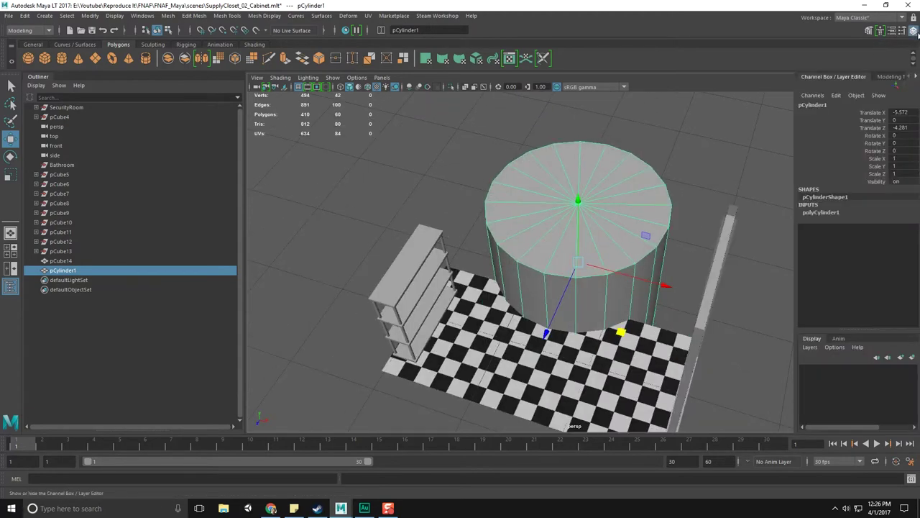
click(821, 212)
scroll(547, 252, up, 5)
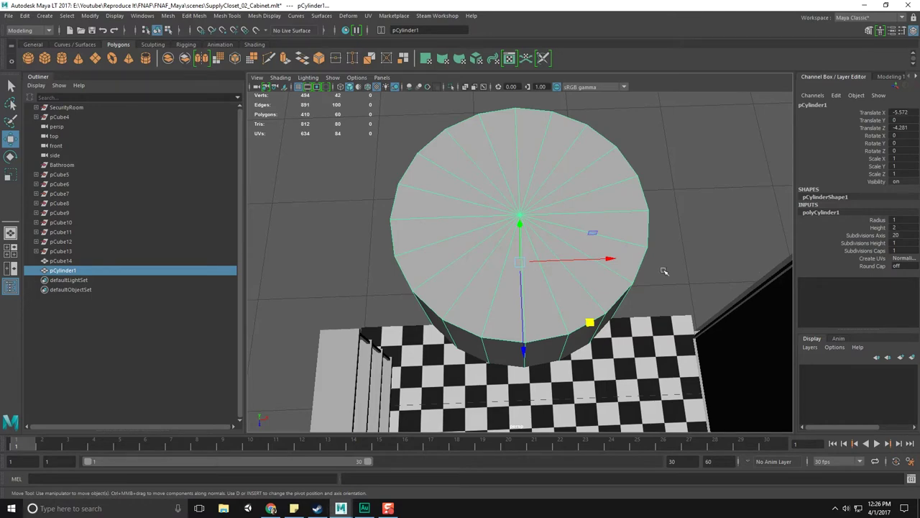
alt+drag(664, 270, 587, 287)
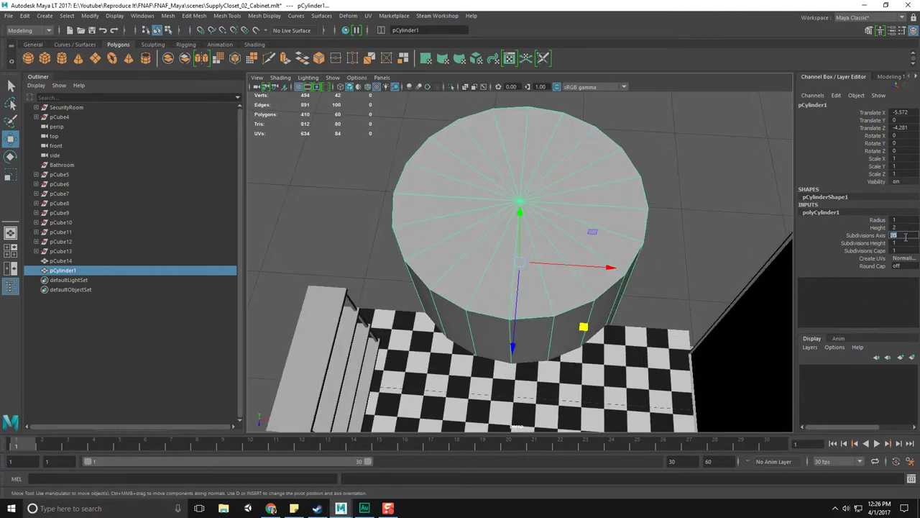
alt+drag(688, 288, 672, 282)
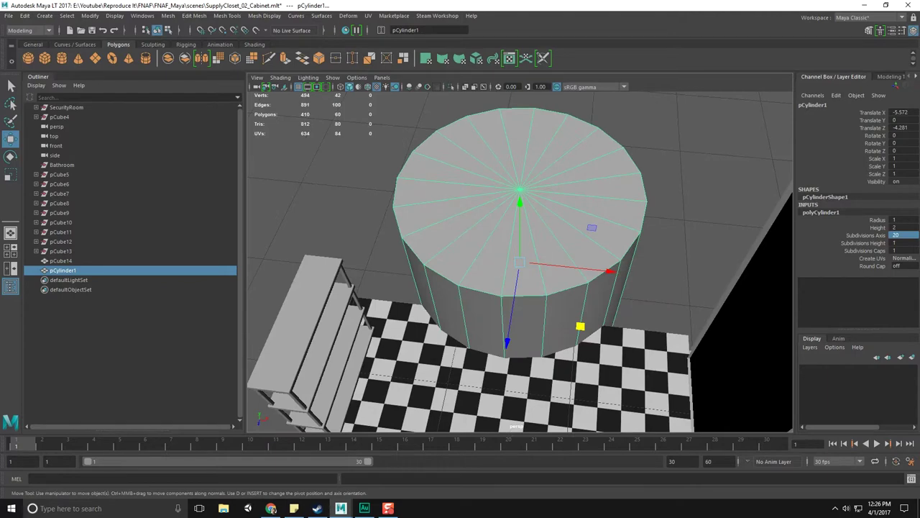
Switch to Chrome and examine the mop bucket in the reference image at 400% zoom
drag(919, 79, 384, 61)
double_click(384, 62)
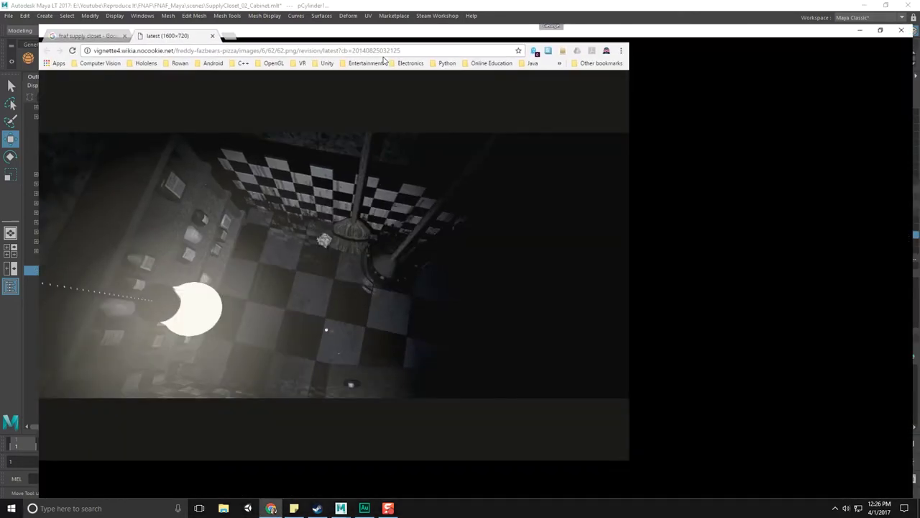
ctrl+scroll(571, 287, up, 8)
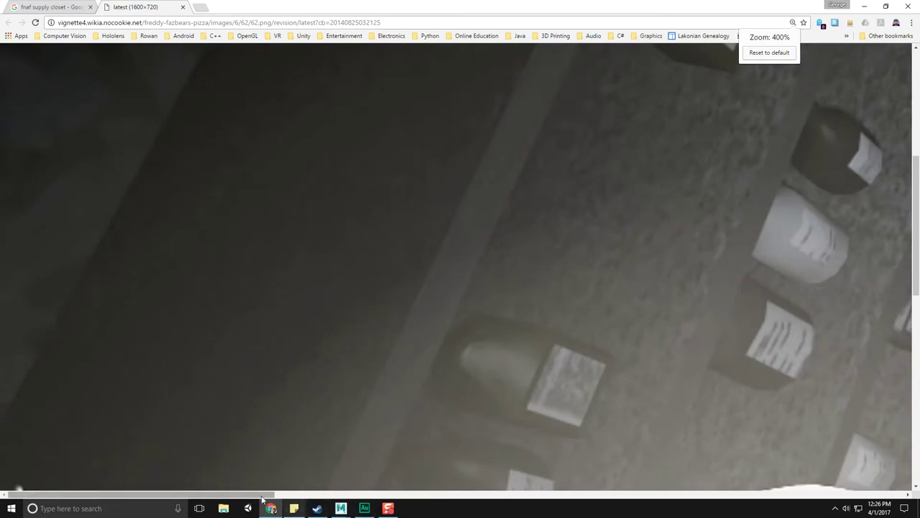
drag(263, 498, 691, 496)
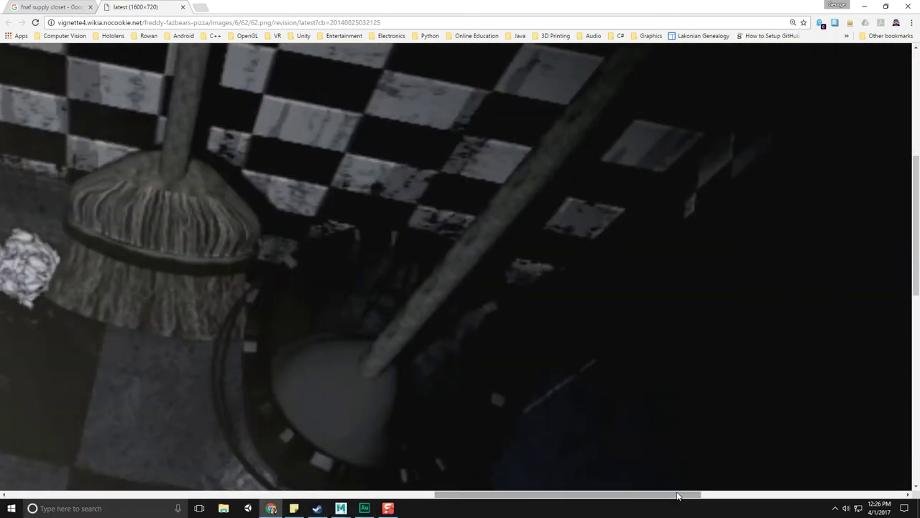
scroll(487, 345, down, 2)
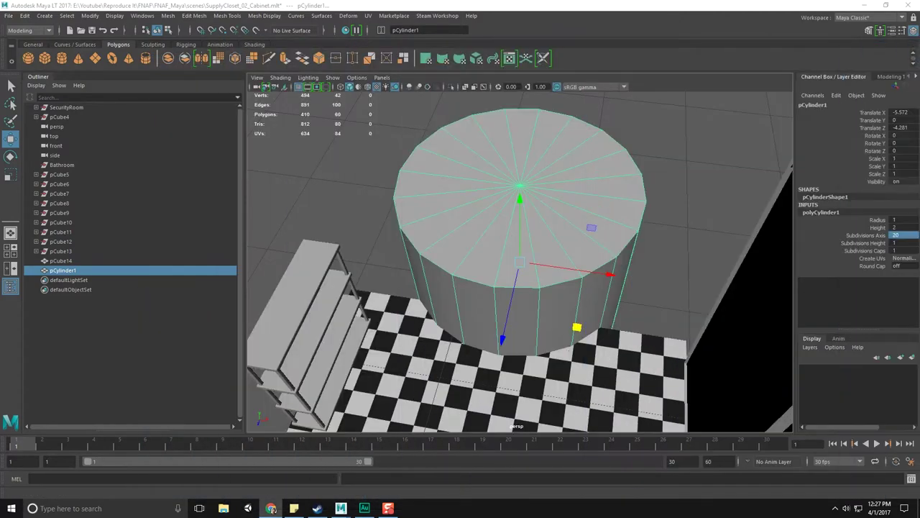
Raise the cylinder above the closet floor to about Translate Y 1.149
alt+drag(585, 195, 586, 240)
scroll(585, 240, down, 5)
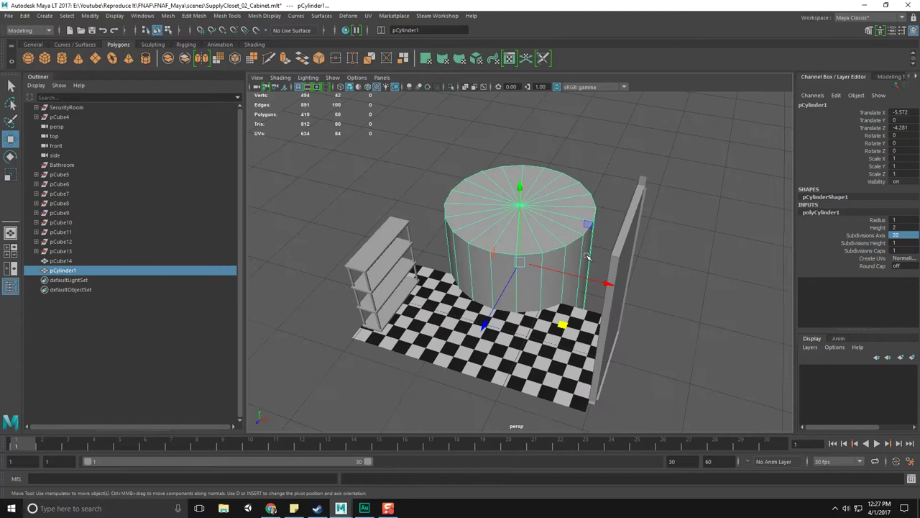
drag(516, 186, 550, 254)
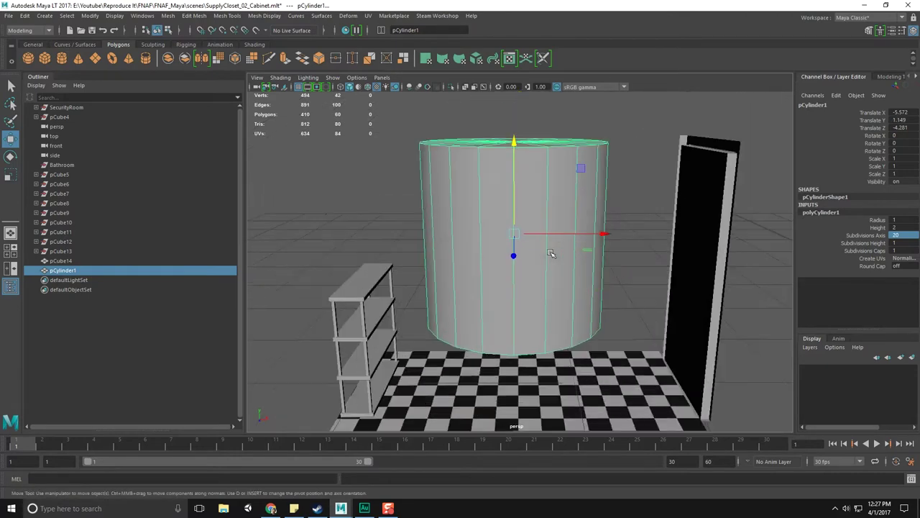
Select all side faces of the cylinder and extrude them outward by about 0.083
right_drag(554, 204, 559, 244)
alt+drag(559, 253, 559, 236)
drag(350, 201, 635, 271)
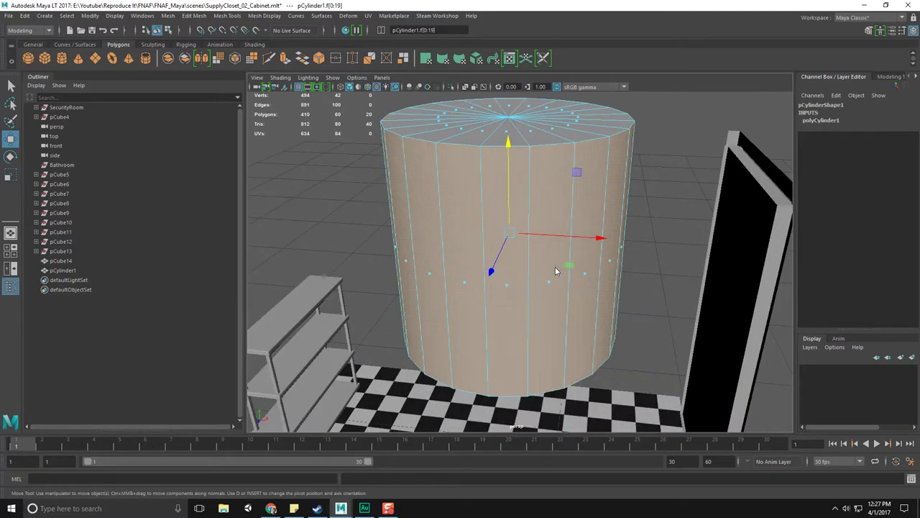
key(ctrl+e)
drag(663, 216, 667, 215)
alt+drag(656, 162, 671, 212)
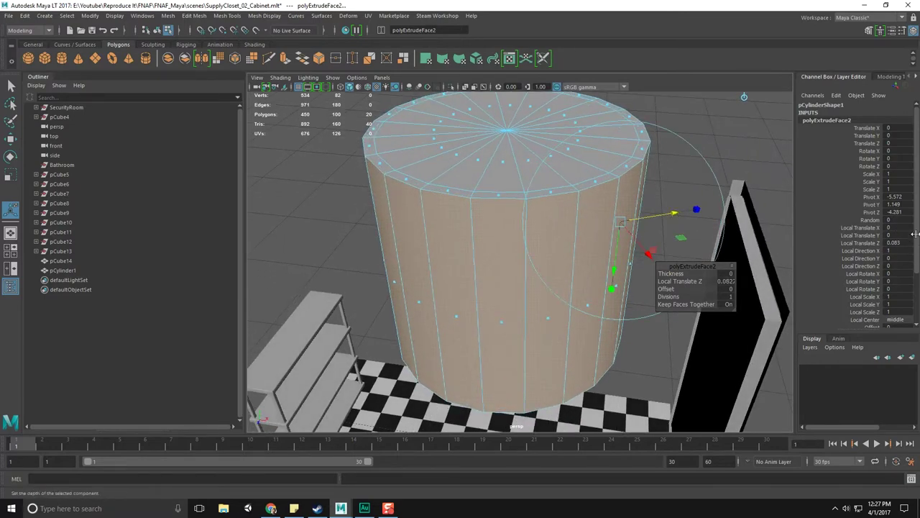
Turn off Keep Faces Together for the side extrusion to split the wall into separate planks
scroll(915, 233, down, 3)
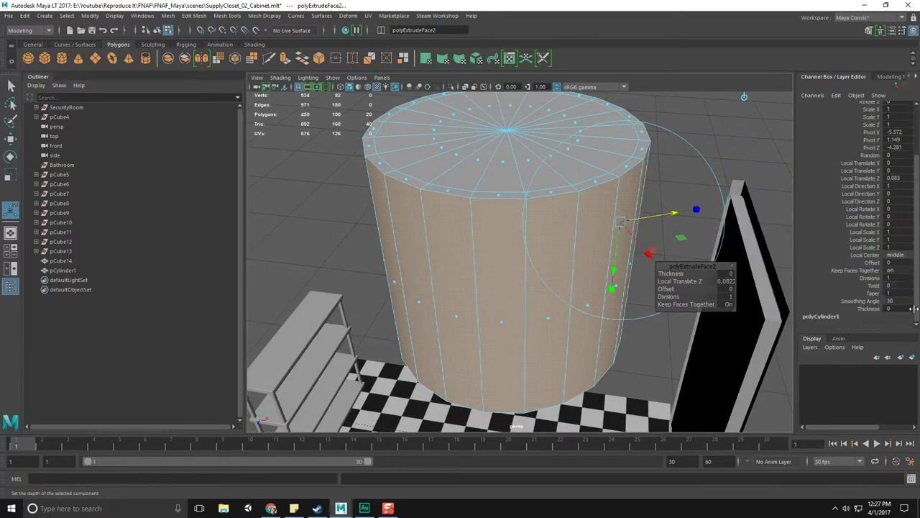
click(907, 270)
text(0)
key(Return)
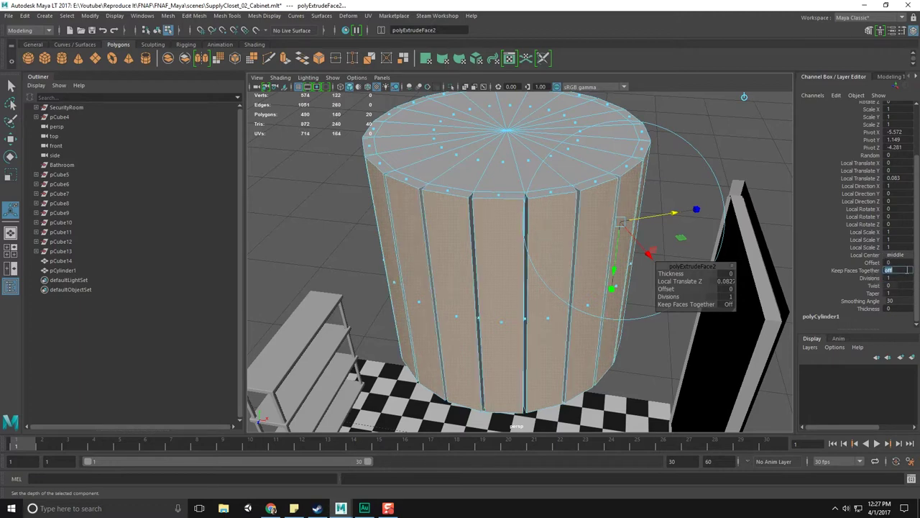
alt+drag(618, 248, 605, 213)
Select the cylinder's bottom vertices and scale them inward to taper the body into a bucket shape
right_drag(497, 243, 453, 244)
drag(307, 281, 666, 381)
key(e)
key(r)
alt+drag(571, 375, 570, 356)
alt+drag(575, 323, 579, 315)
key(q)
Switch to face selection and try to isolate the cylinder's top cap faces from the surrounding plank faces
right_drag(489, 160, 493, 180)
alt+middle_drag(497, 163, 483, 194)
alt+drag(483, 194, 487, 204)
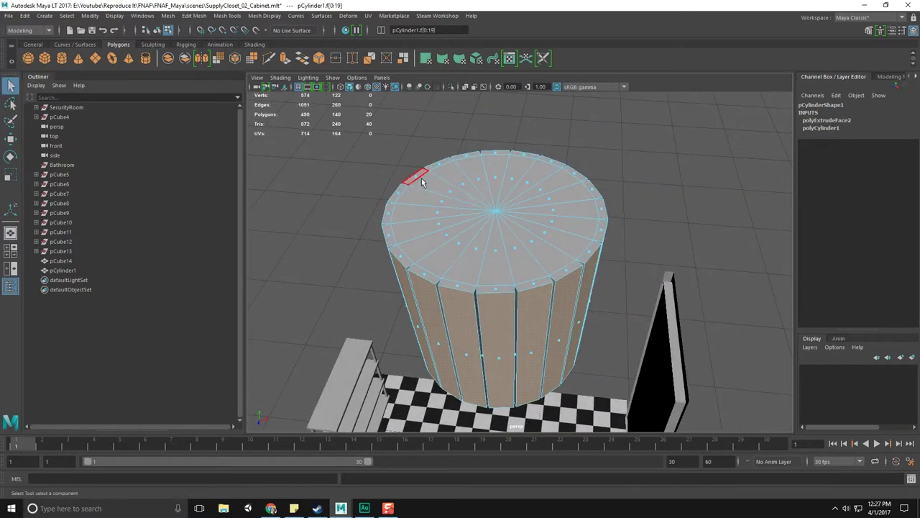
click(420, 178)
click(451, 193)
shift+click(441, 200)
alt+drag(505, 211, 504, 185)
drag(331, 131, 688, 190)
alt+drag(577, 168, 587, 215)
ctrl+drag(441, 144, 608, 179)
ctrl+drag(563, 156, 584, 181)
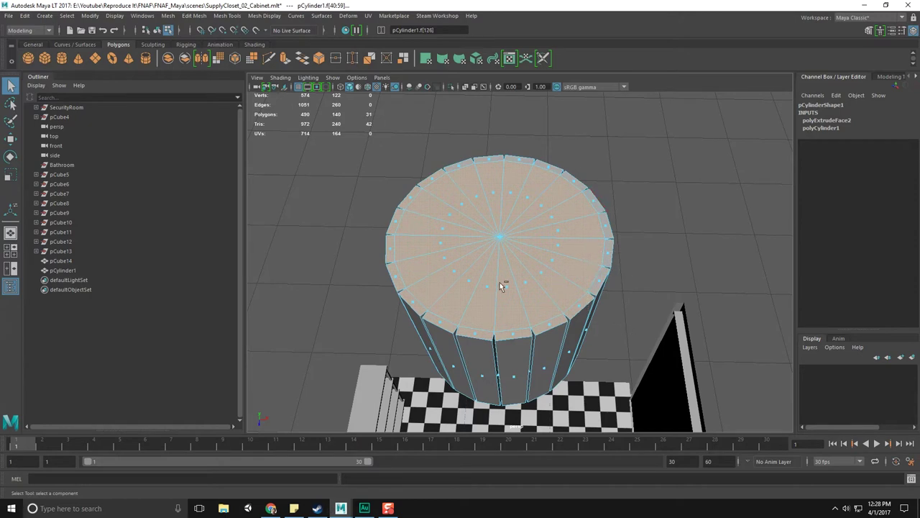
Lasso the inner wedge faces of the cylinder's top cap and remove unwanted side and bottom faces from the selection
click(10, 175)
click(10, 86)
click(11, 104)
click(497, 205)
drag(461, 181, 481, 286)
drag(544, 203, 508, 185)
mouse_move(624, 232)
alt+mouse_down()
mouse_move(643, 221)
mouse_move(490, 214)
alt+mouse_up()
ctrl+drag(413, 216, 419, 376)
mouse_move(544, 263)
alt+mouse_down()
mouse_move(558, 263)
mouse_move(517, 212)
mouse_move(527, 272)
alt+mouse_up()
mouse_move(386, 208)
ctrl+mouse_down()
mouse_move(724, 283)
mouse_move(423, 210)
ctrl+mouse_up()
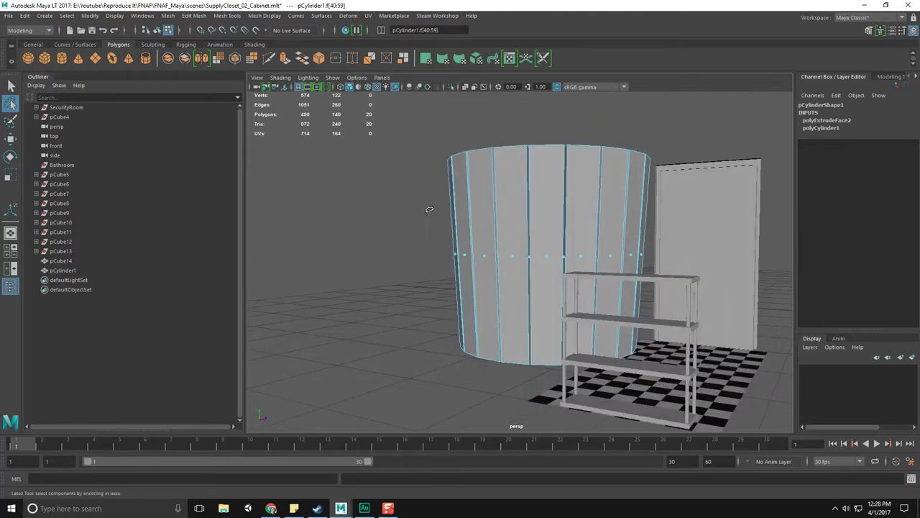
alt+drag(376, 192, 385, 267)
click(10, 87)
Extrude the top cap faces down into the bucket to a Local Translate Z of about -0.66
alt+drag(503, 181, 510, 200)
scroll(511, 199, up, 3)
shift+right_drag(534, 169, 533, 196)
alt+drag(554, 198, 570, 181)
alt+drag(537, 154, 542, 195)
alt+drag(601, 204, 545, 252)
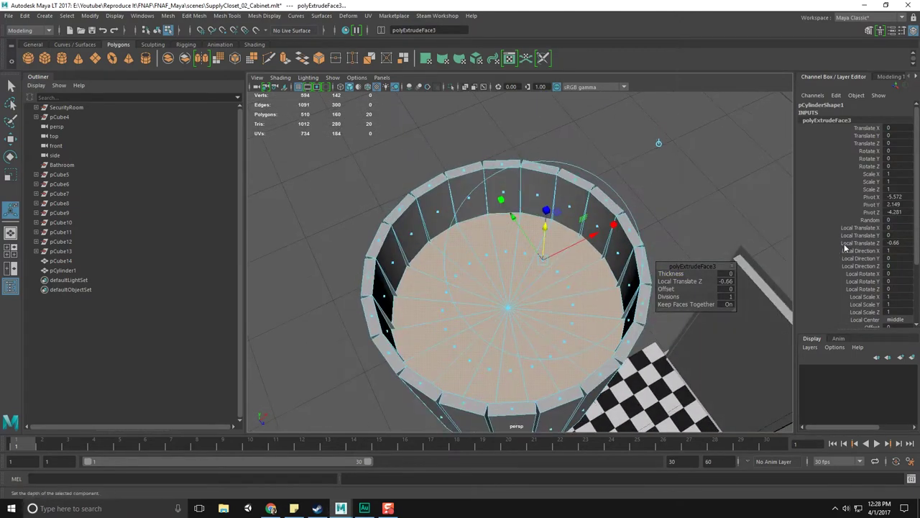
scroll(880, 279, down, 3)
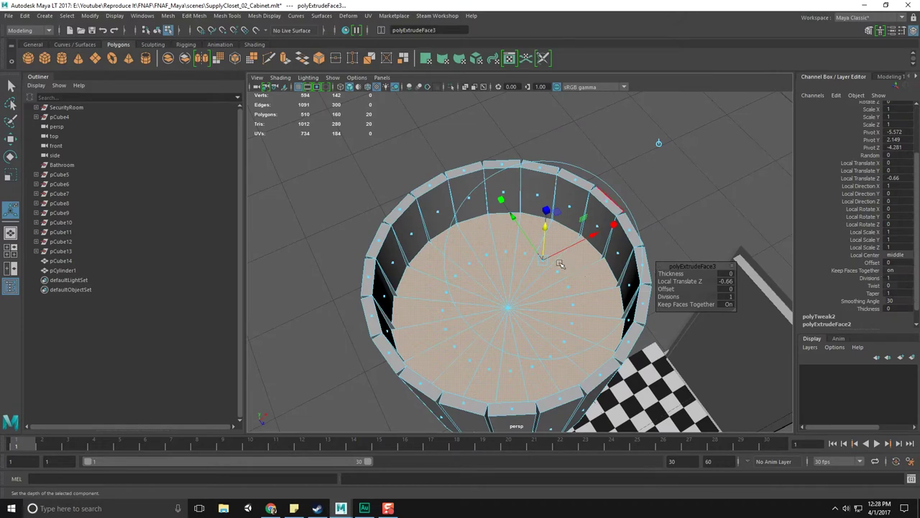
Shrink the extruded inner floor to local scale 0.679, 0.64, 0.679 and lower it to Local Translate Z -1.371
alt+drag(560, 265, 557, 253)
alt+drag(533, 305, 504, 247)
scroll(493, 195, up, 2)
alt+middle_drag(496, 149, 482, 257)
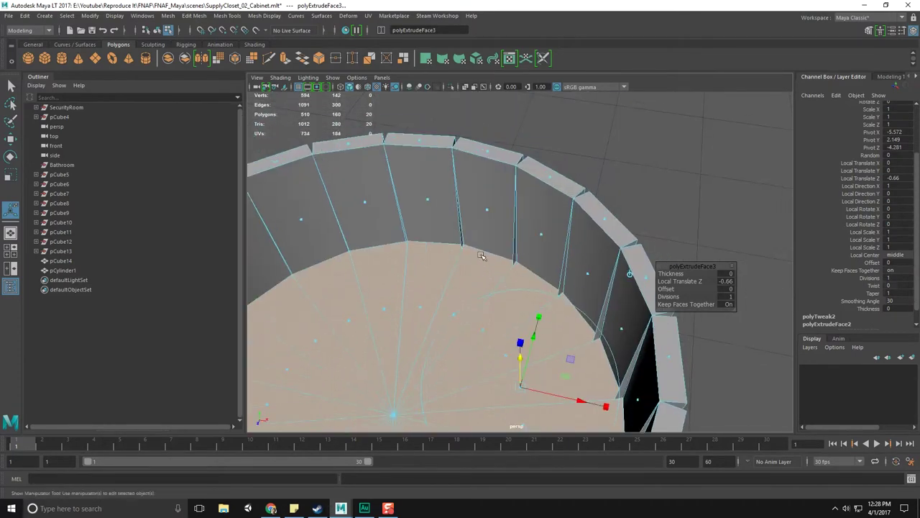
scroll(480, 272, up, 4)
alt+drag(478, 278, 476, 193)
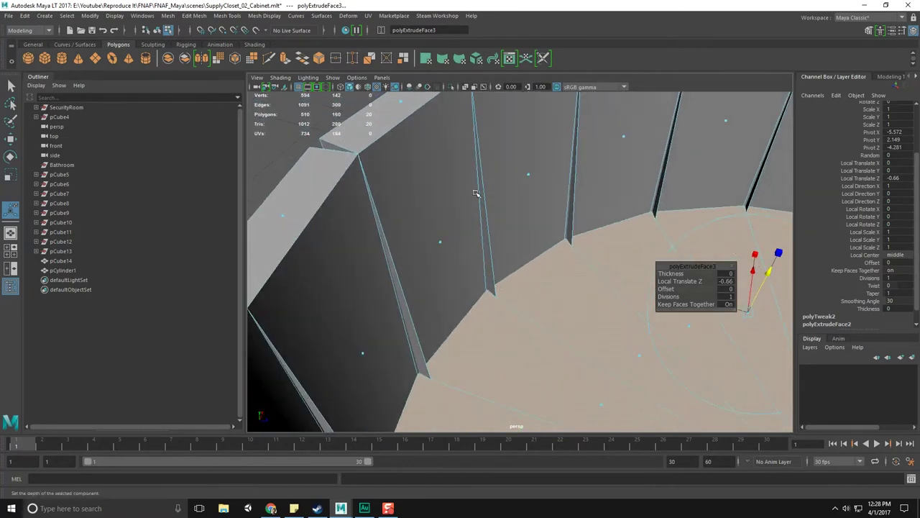
mouse_move(535, 335)
alt+mouse_down()
mouse_move(517, 288)
mouse_move(520, 336)
alt+mouse_up()
scroll(521, 335, down, 6)
drag(542, 266, 586, 305)
alt+drag(615, 322, 525, 227)
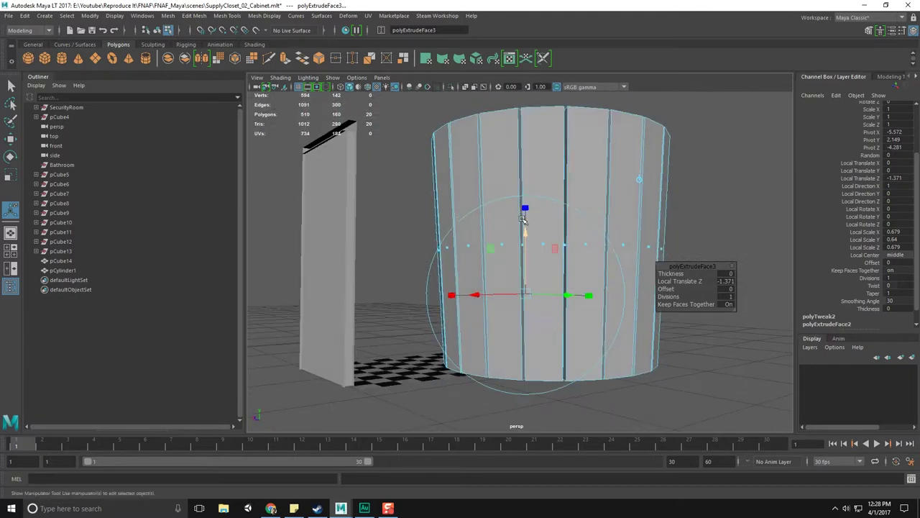
Using the front view with X-Ray shading, lower the inner floor to Local Translate Z -1.898 and return to the perspective view
key(space)
key(space)
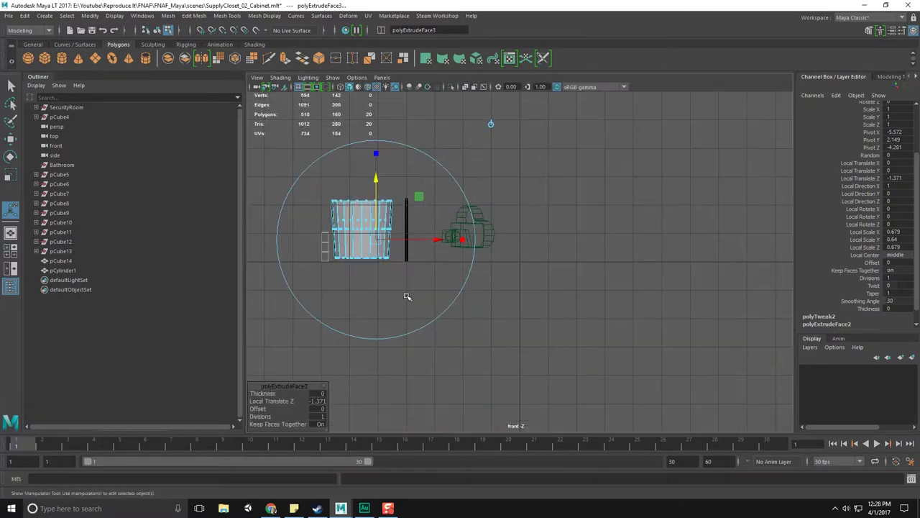
key(f)
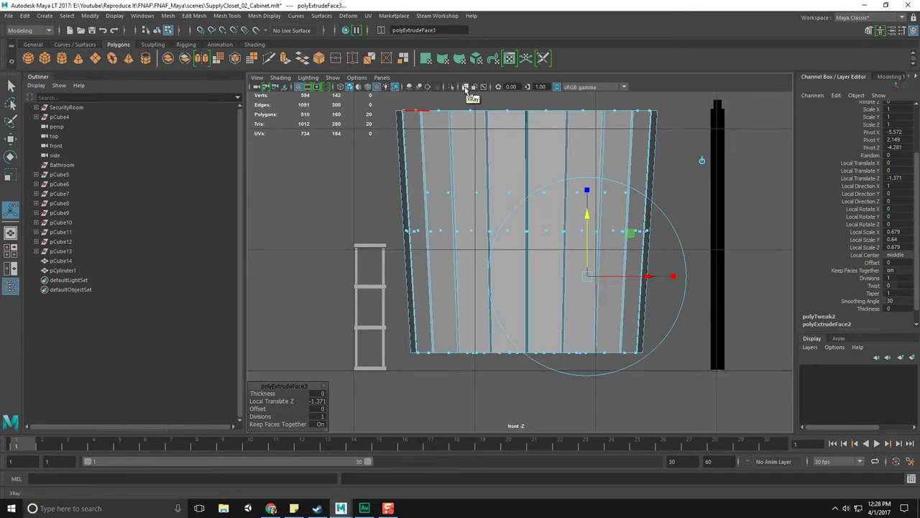
click(468, 88)
drag(587, 216, 586, 282)
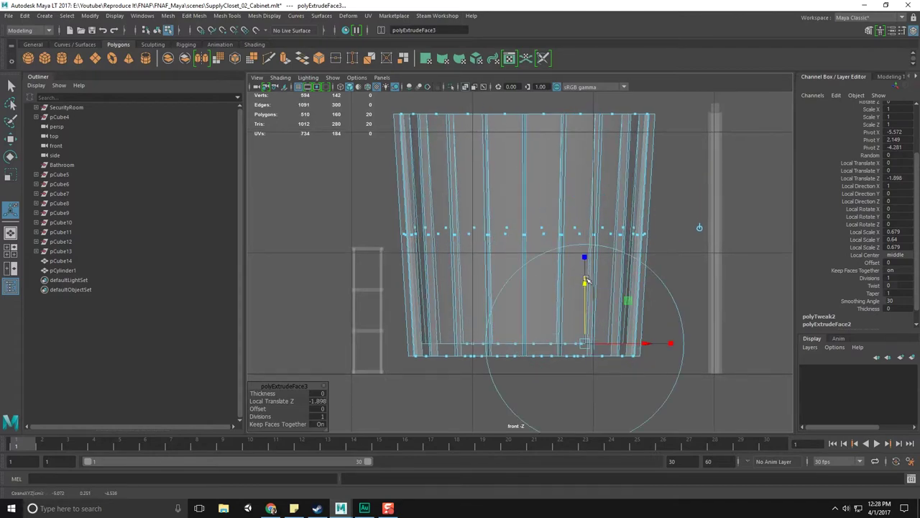
key(space)
key(space)
alt+drag(610, 177, 712, 314)
key(q)
alt+drag(665, 186, 626, 206)
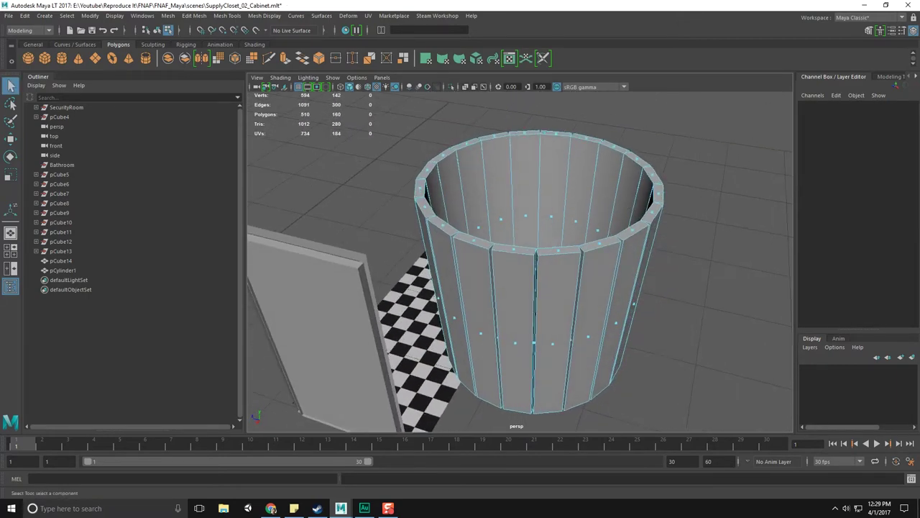
Switch to Chrome and examine the bucket's rim and bands in the reference image
key(alt+Tab)
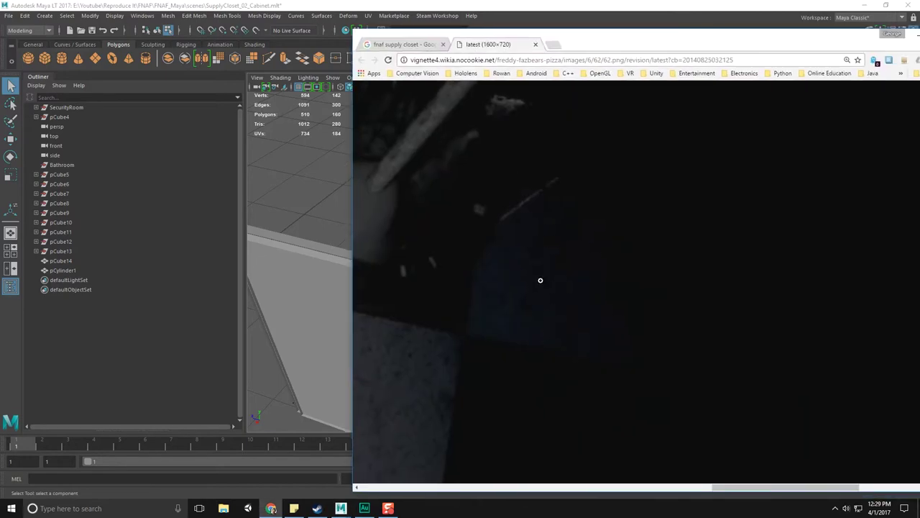
scroll(535, 279, down, 3)
scroll(530, 275, up, 2)
drag(748, 490, 660, 484)
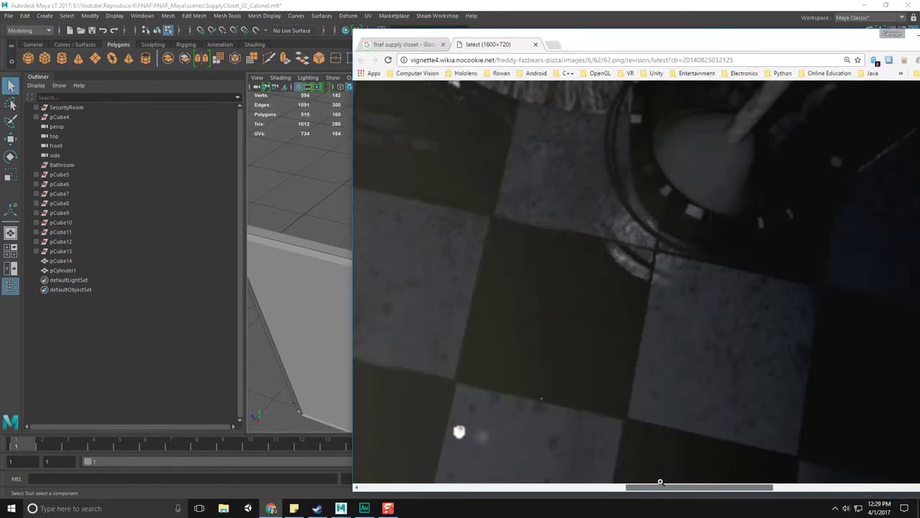
scroll(668, 302, up, 2)
drag(678, 43, 919, 56)
Return to Maya and create a polygon pipe at the scene origin
alt+drag(439, 255, 456, 274)
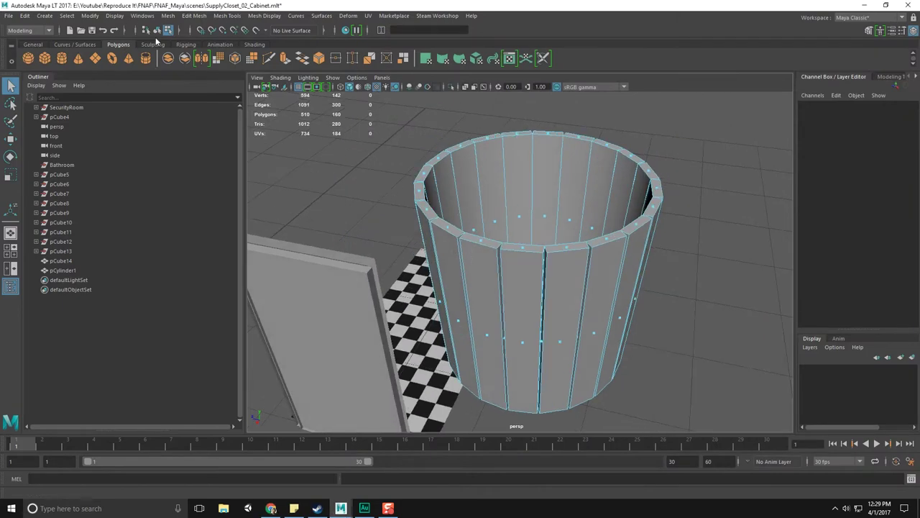
click(145, 58)
scroll(583, 295, down, 10)
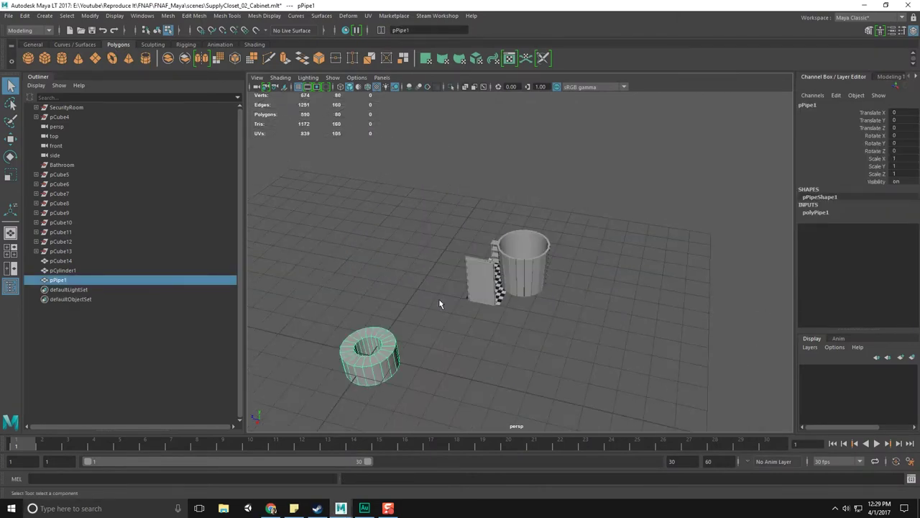
Set the new pipe's Thickness to 0.1
alt+drag(438, 299, 548, 351)
key(w)
scroll(549, 349, up, 3)
alt+middle_drag(573, 325, 523, 219)
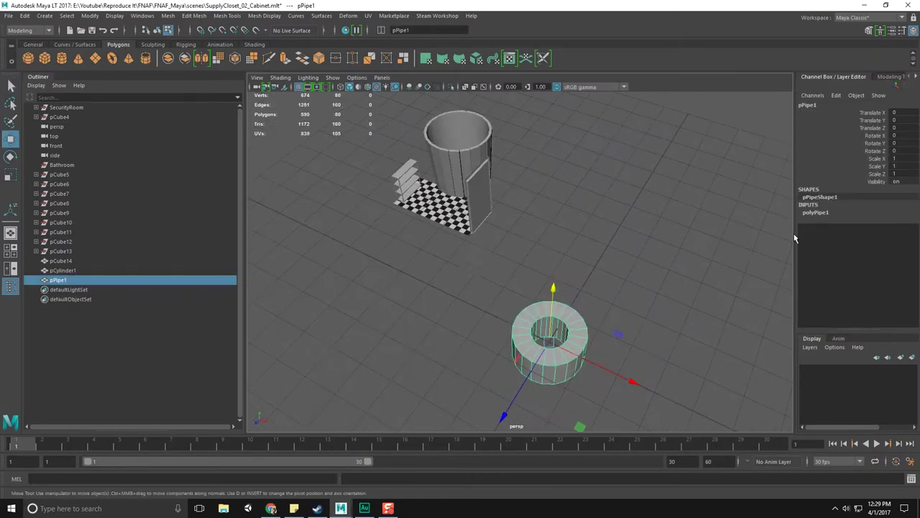
click(809, 215)
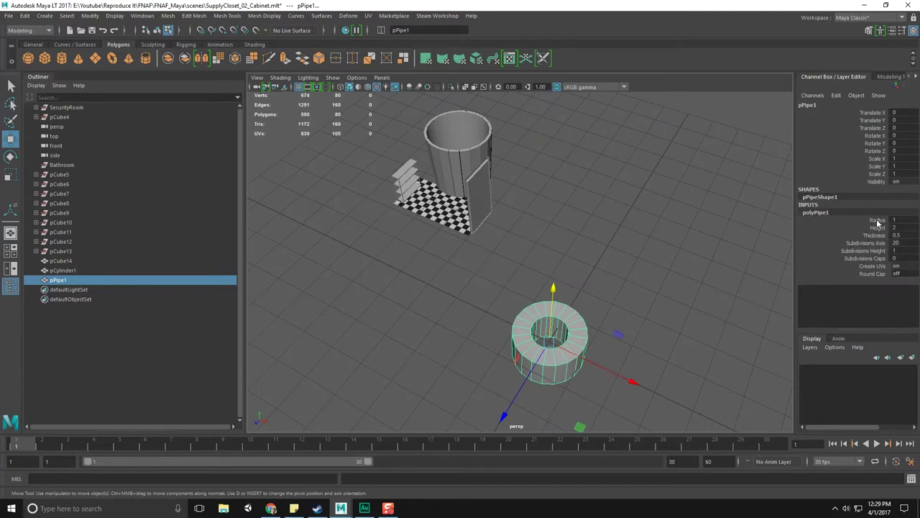
key(Return)
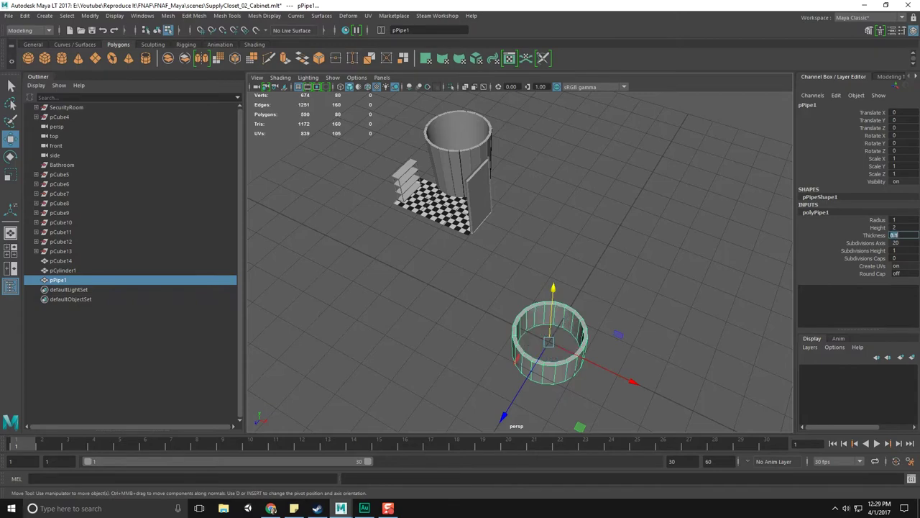
Move the pipe onto the bucket and snap it to the bucket's centre in the top view, at Translate X -5.572 and Z -4.281
alt+drag(589, 308, 611, 334)
drag(654, 402, 495, 309)
key(f)
key(space)
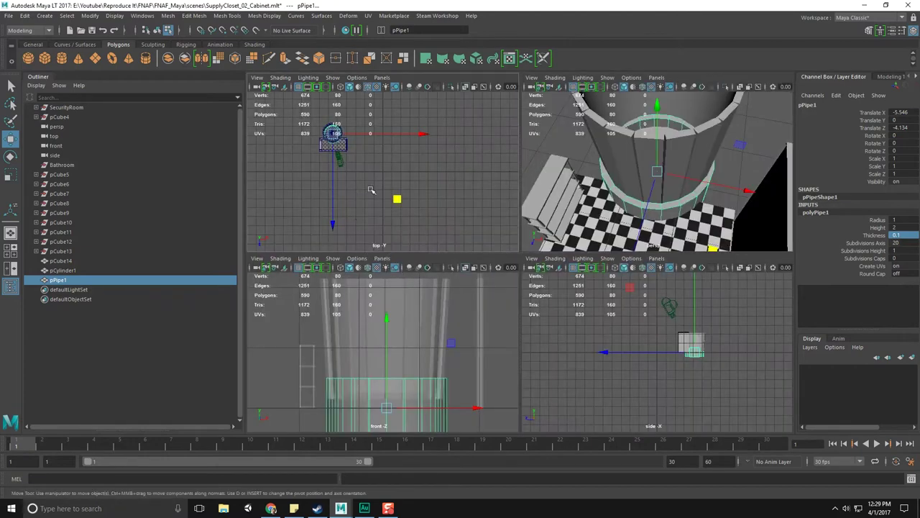
key(space)
scroll(439, 213, up, 4)
scroll(575, 314, up, 4)
alt+middle_drag(352, 140, 588, 265)
key(v)
drag(541, 280, 538, 266)
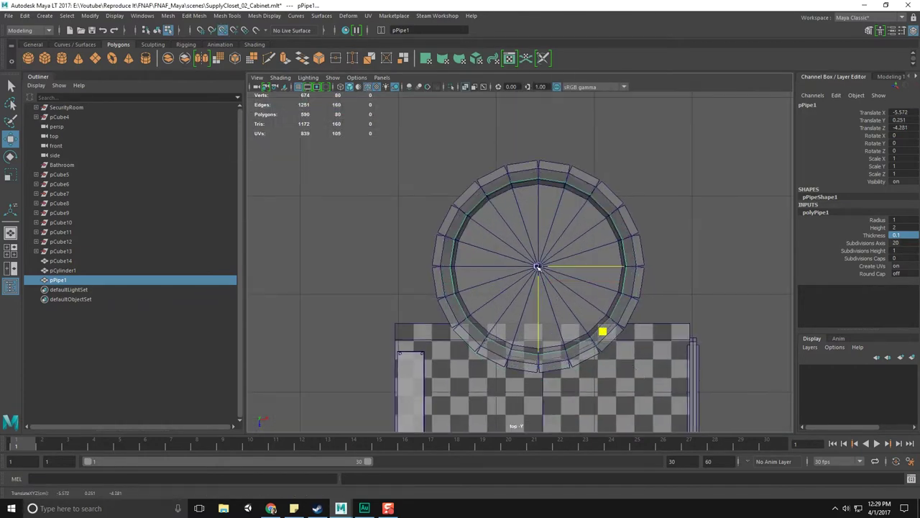
Shape the pipe into a band around the bucket with scale 1.159, 0.343, 1.159 and raise it to Translate Y 1.469
key(space)
key(space)
alt+drag(676, 169, 529, 212)
key(r)
drag(524, 128, 521, 204)
key(w)
scroll(528, 232, down, 3)
alt+middle_drag(528, 232, 532, 308)
drag(529, 215, 487, 242)
key(e)
key(r)
right_drag(487, 242, 499, 267)
click(468, 240)
shift+double_click(470, 240)
alt+drag(471, 240, 512, 237)
right_drag(512, 238, 466, 236)
drag(355, 180, 708, 230)
alt+drag(626, 228, 626, 233)
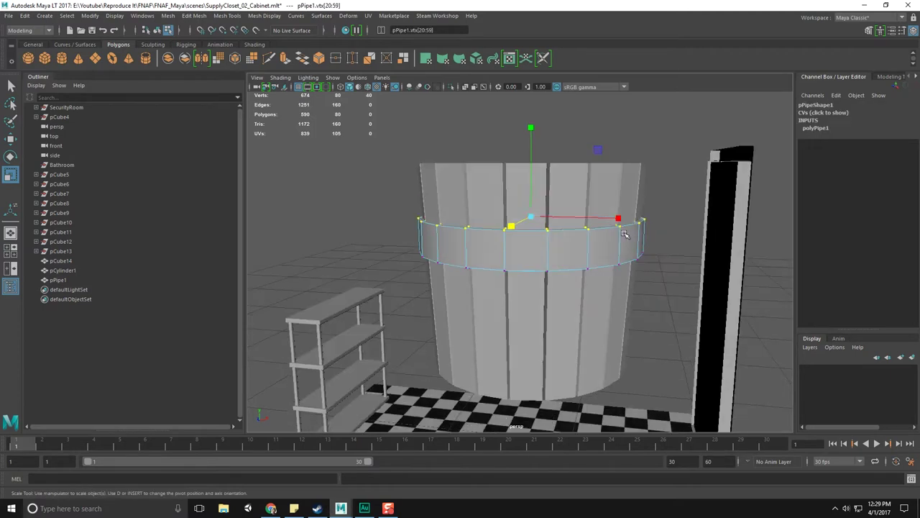
key(ctrl+z)
key(ctrl+z)
key(ctrl+z)
key(ctrl+z)
alt+drag(566, 234, 555, 310)
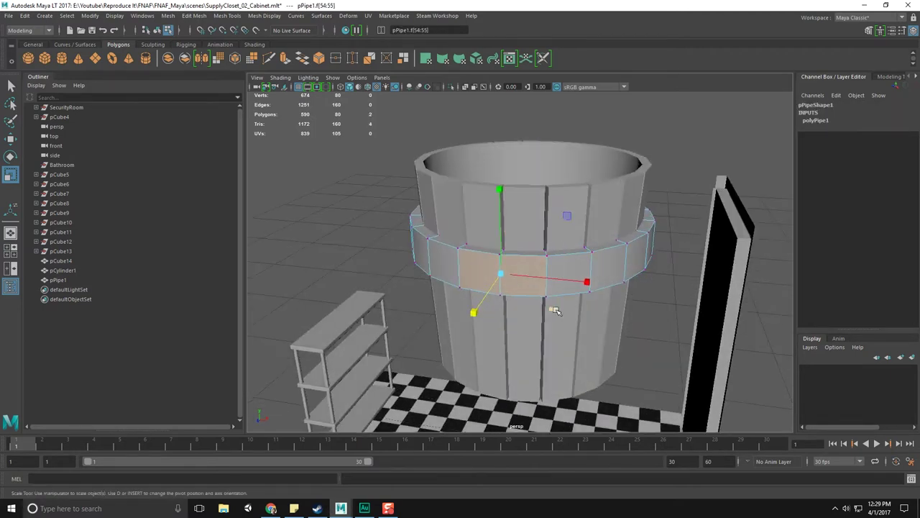
Select the ring of faces on the band's underside and scale it inward so the band follows the bucket's taper
click(545, 254)
right_drag(546, 243, 549, 278)
click(557, 272)
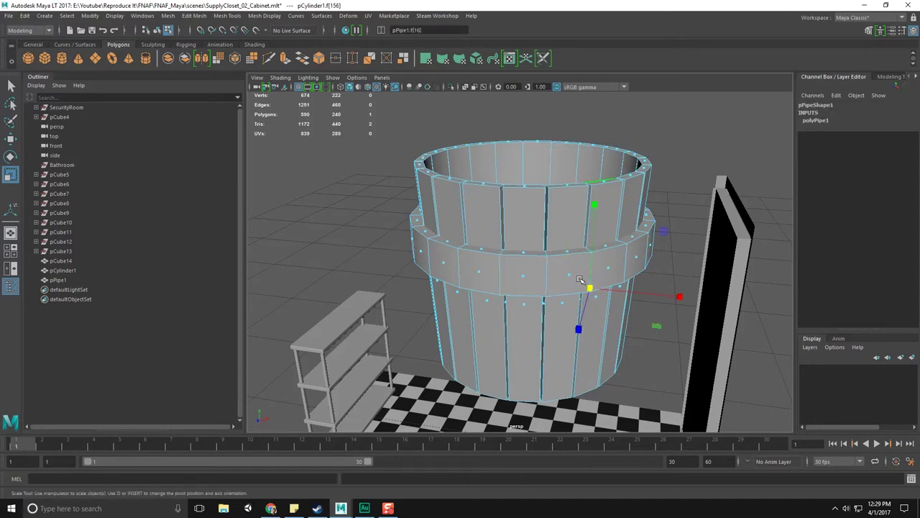
shift+click(527, 274)
shift+double_click(527, 274)
middle_drag(591, 261, 590, 260)
drag(590, 260, 551, 243)
right_drag(542, 213, 545, 230)
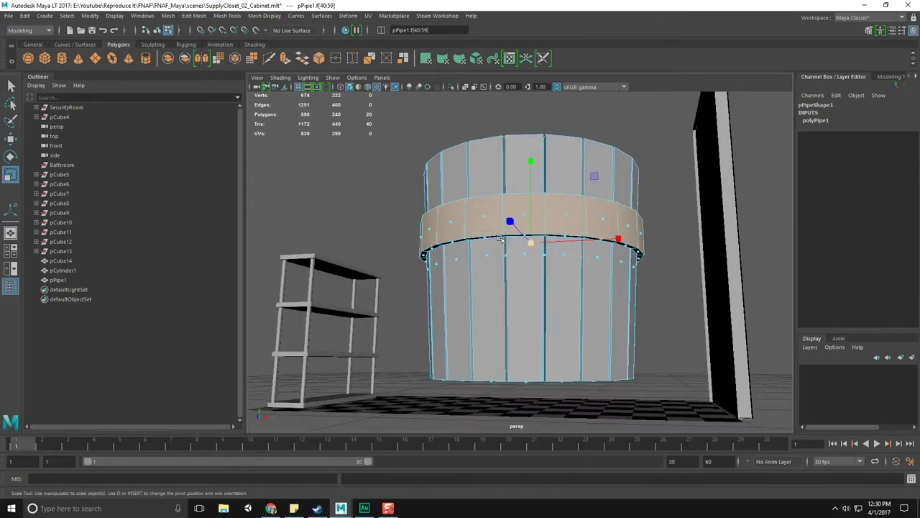
click(459, 242)
double_click(459, 241)
alt+drag(459, 241, 530, 281)
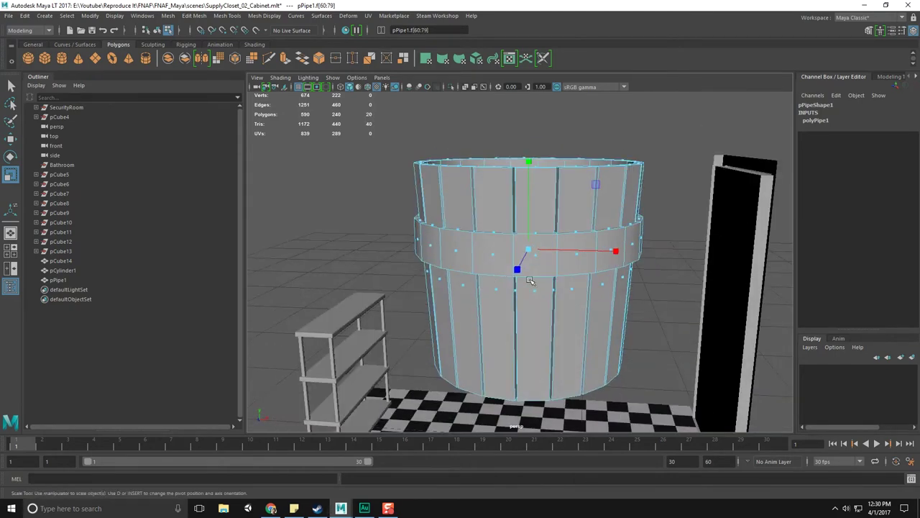
alt+drag(589, 276, 553, 256)
key(F8)
key(F8)
Inspect how the band fits against the planks all around the bucket
click(677, 225)
scroll(665, 227, up, 4)
alt+drag(624, 225, 619, 254)
click(470, 328)
key(q)
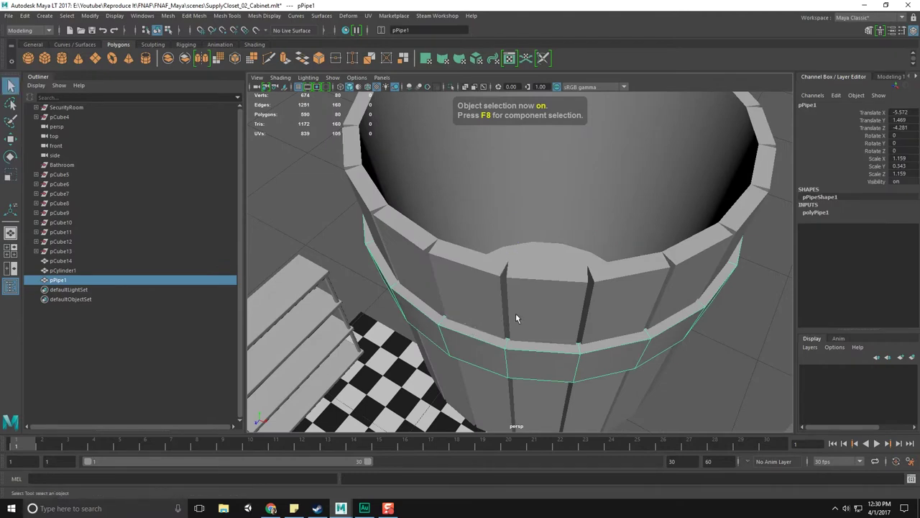
alt+drag(515, 318, 585, 282)
alt+drag(435, 264, 510, 288)
alt+drag(392, 177, 530, 263)
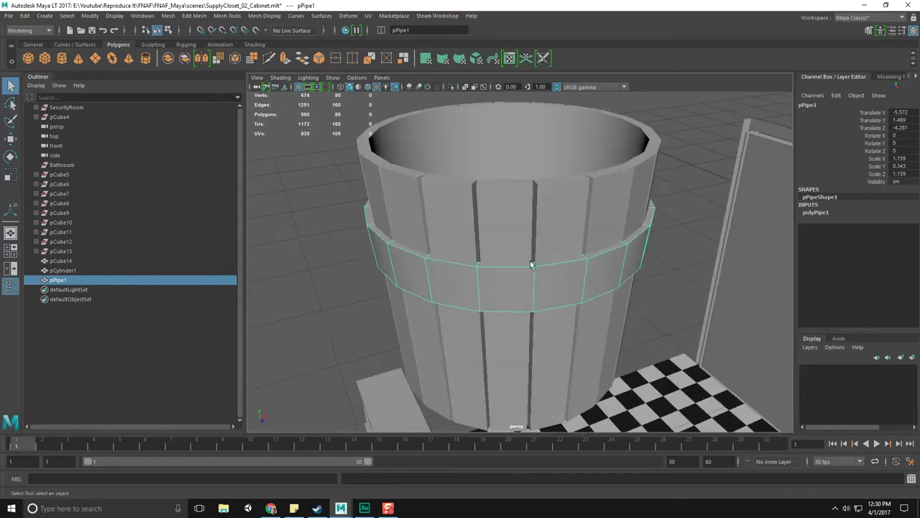
alt+drag(630, 260, 597, 257)
click(727, 197)
mouse_move(727, 197)
alt+mouse_down()
mouse_move(623, 197)
mouse_move(731, 190)
alt+mouse_up()
Raise the band to Translate Y 1.624 and check its placement on the bucket
click(542, 264)
alt+drag(544, 271, 561, 255)
key(w)
drag(535, 142, 559, 197)
key(q)
click(702, 212)
alt+drag(662, 218, 644, 231)
click(643, 232)
alt+drag(630, 273, 582, 232)
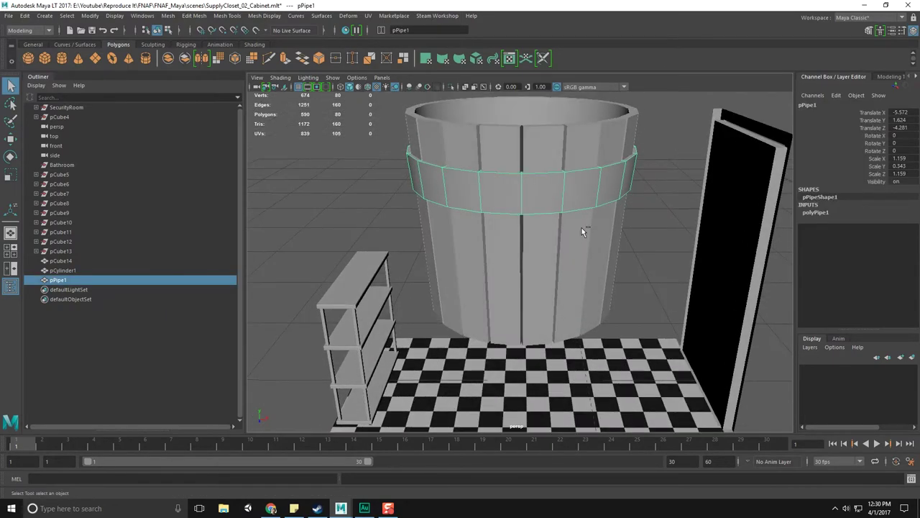
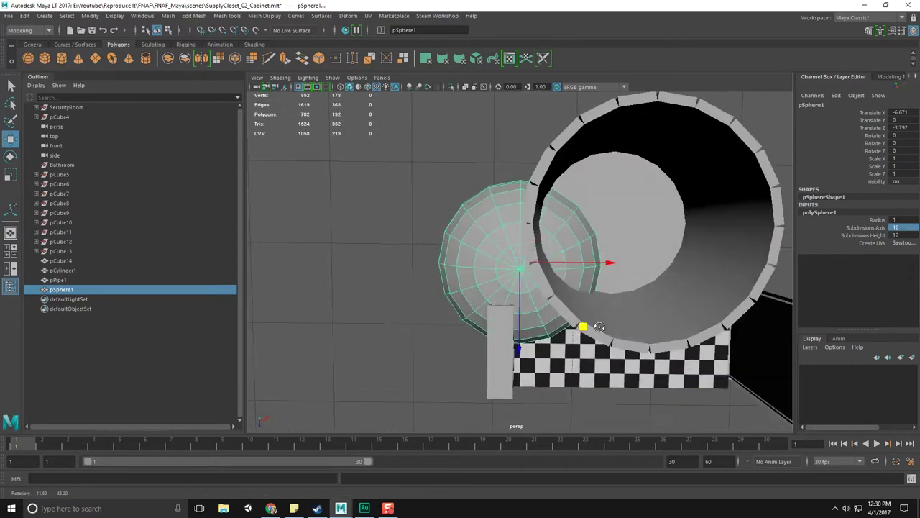
Set the sphere's Subdivisions Axis to 12 and Subdivisions Height to 10
right_drag(524, 243, 488, 249)
click(498, 270)
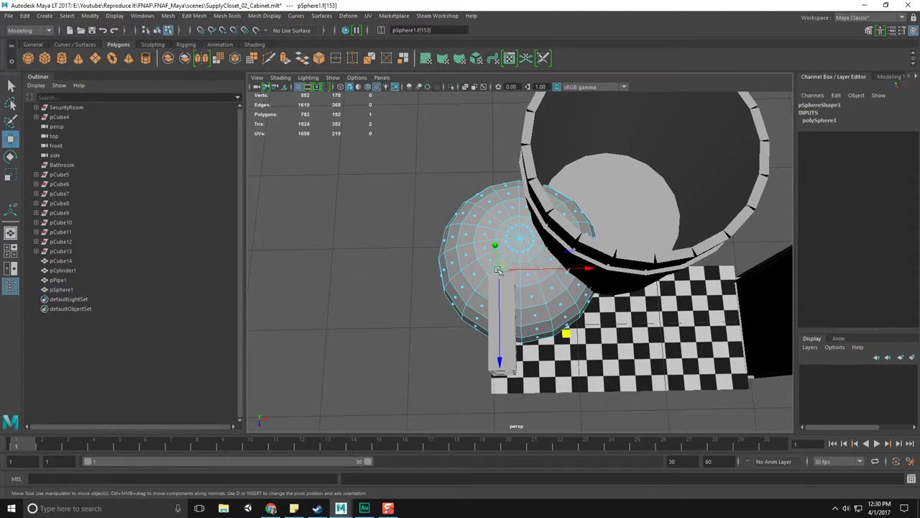
key(F8)
click(836, 213)
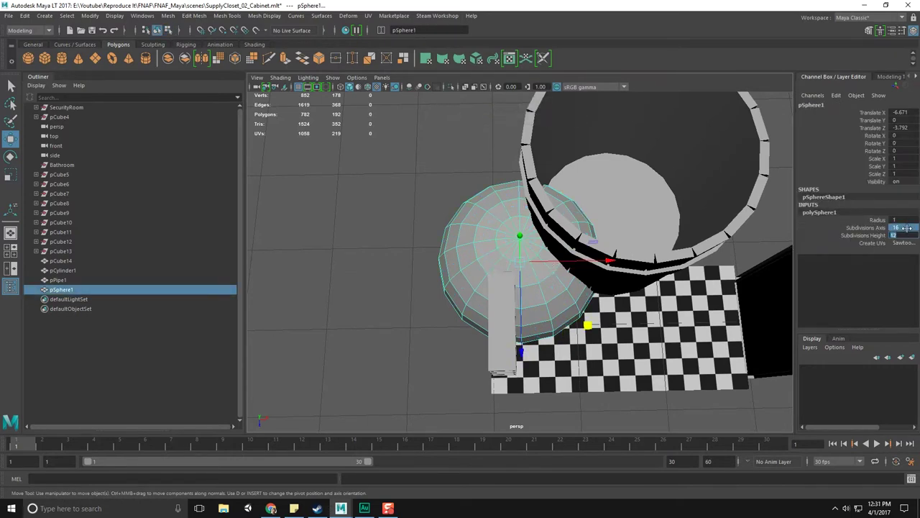
text(14)
key(Return)
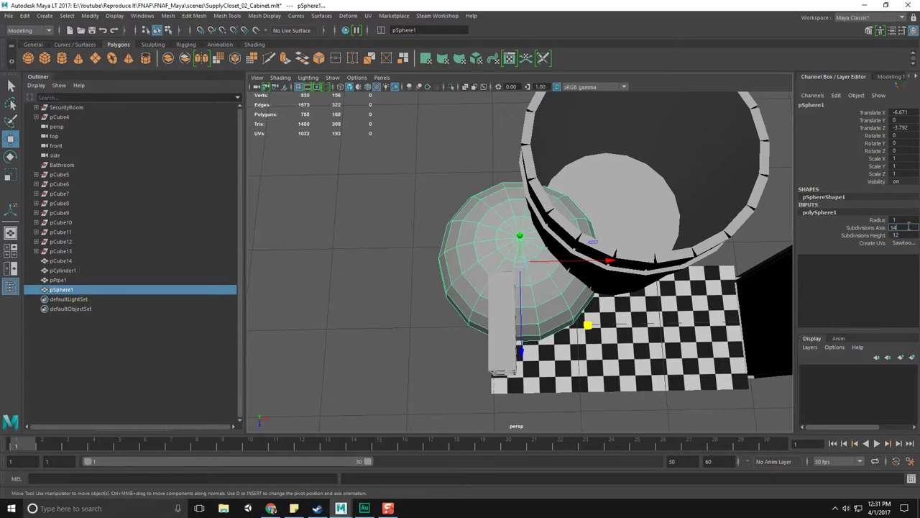
key(Return)
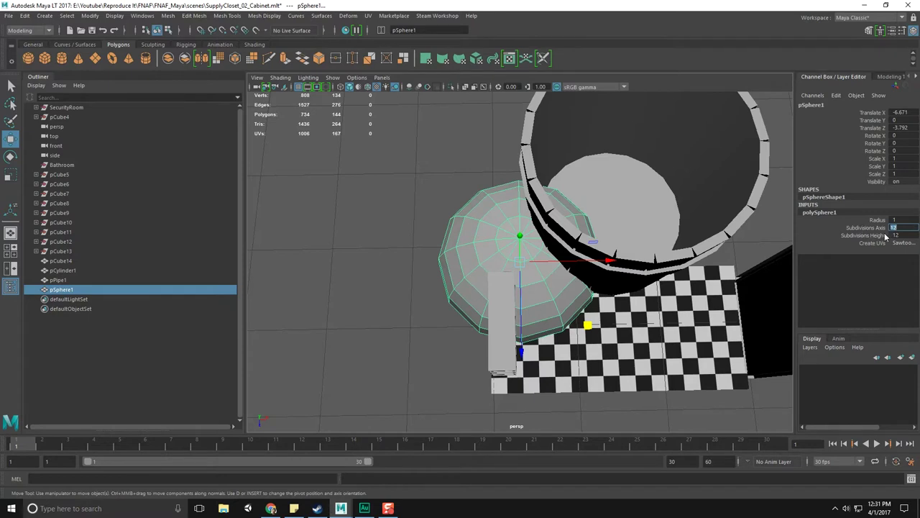
text(10)
key(Return)
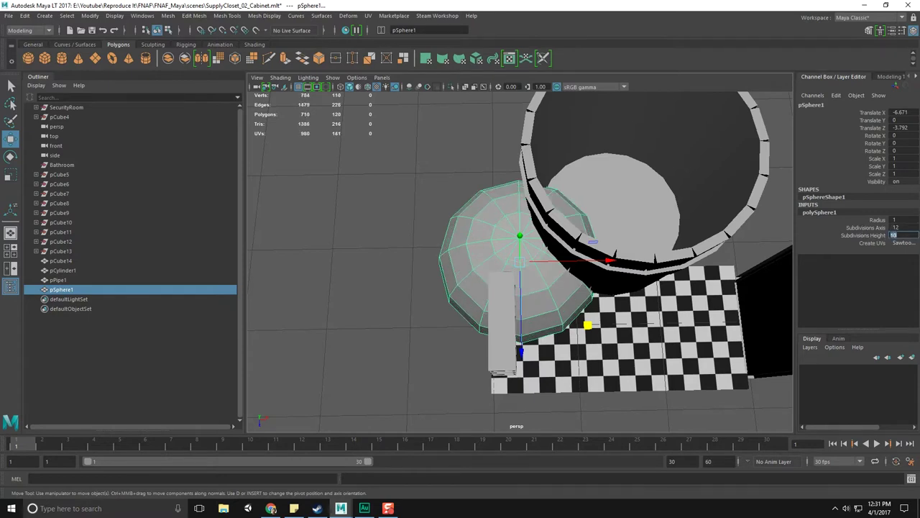
Delete one half of the sphere's faces to leave a half sphere
right_drag(542, 241, 547, 269)
alt+middle_drag(527, 178, 508, 176)
drag(528, 233, 624, 332)
key(Delete)
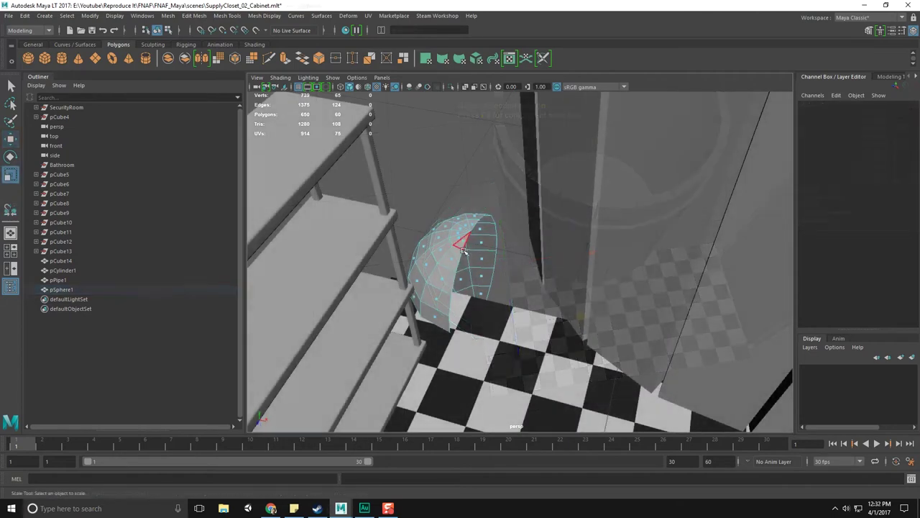
Select the half sphere's open border edges and close the flat side with Fill Hole
right_drag(461, 244, 464, 229)
double_click(459, 265)
shift+right_drag(459, 265, 459, 378)
alt+drag(459, 377, 482, 296)
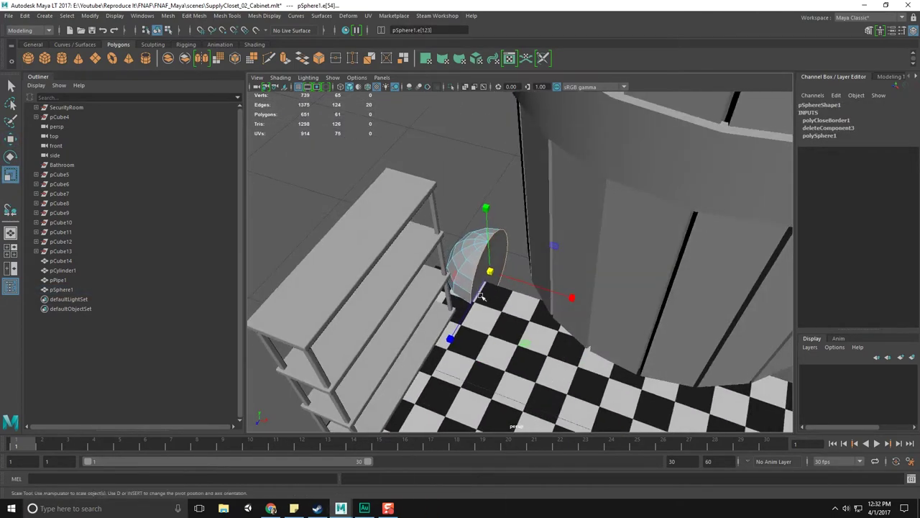
Attach the half sphere's flat face to the outside of the bucket's band with the Snap Together Tool
click(101, 16)
click(126, 135)
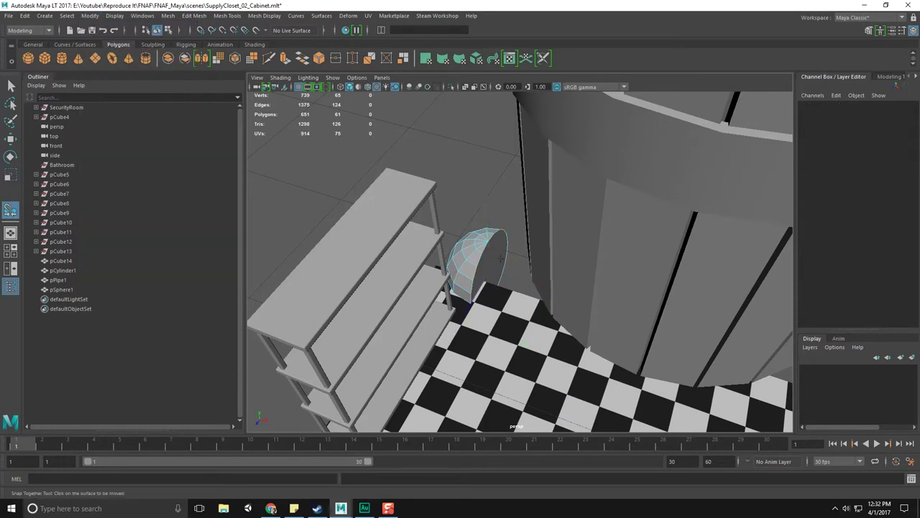
scroll(512, 228, down, 5)
alt+drag(505, 223, 519, 200)
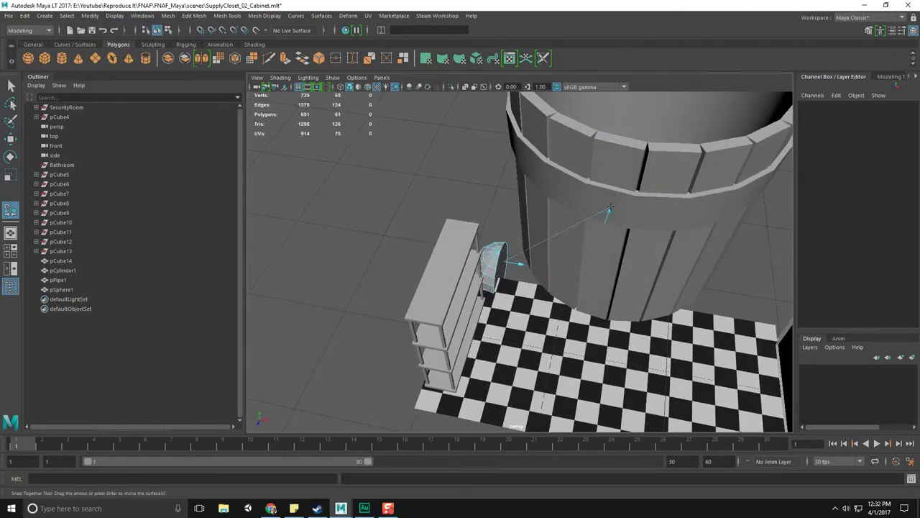
key(Return)
key(r)
alt+drag(591, 224, 524, 157)
Select the half sphere as an object and set the Move Tool's axis orientation to Object
key(e)
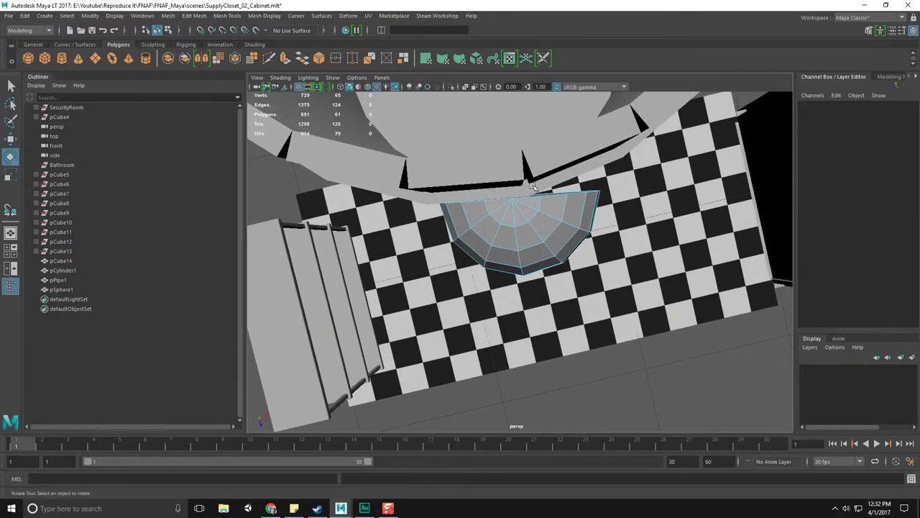
alt+middle_drag(534, 207, 542, 189)
click(517, 206)
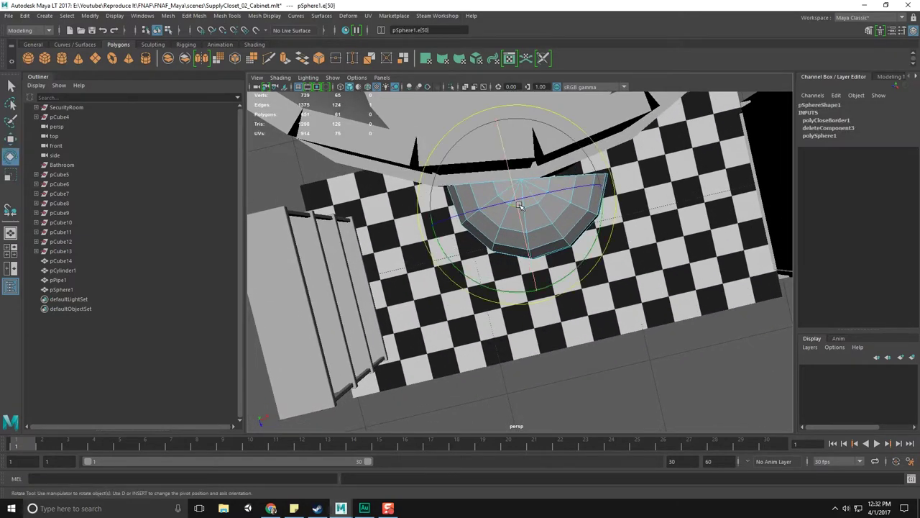
key(F8)
key(F8)
key(w)
key(e)
key(w)
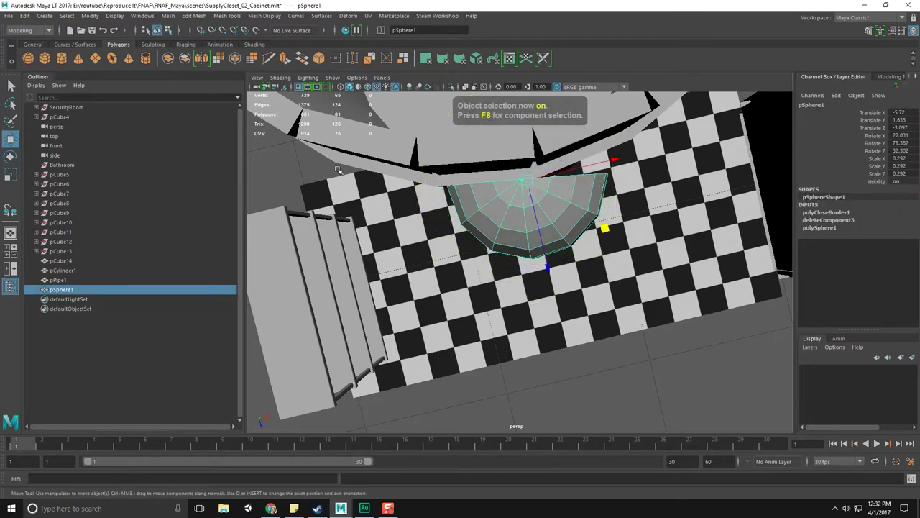
double_click(12, 138)
click(196, 130)
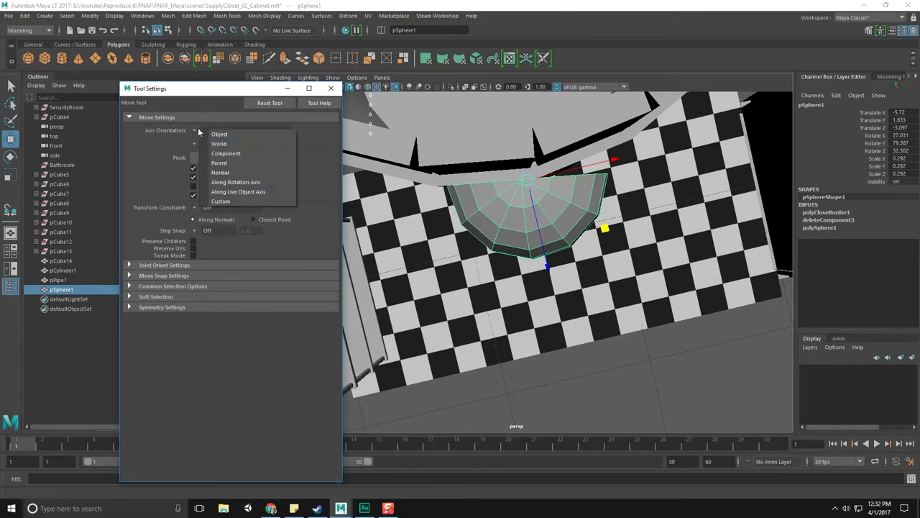
click(211, 135)
Slide the half sphere along its own axis in the top view to centre it on a band segment, at Translate X -5.852
alt+drag(532, 209, 533, 227)
drag(602, 186, 571, 188)
key(space)
key(alt+space)
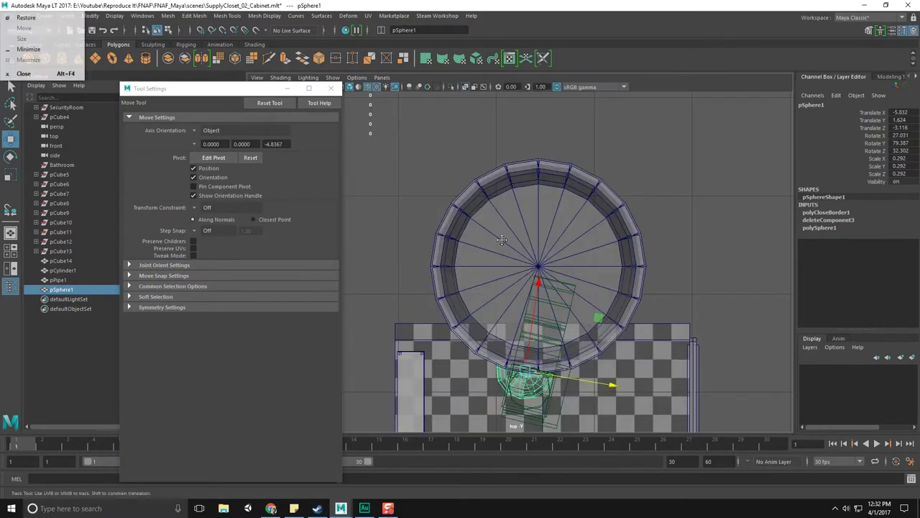
alt+middle_drag(502, 240, 505, 128)
alt+middle_drag(554, 271, 553, 249)
scroll(553, 249, up, 7)
alt+middle_drag(573, 207, 561, 226)
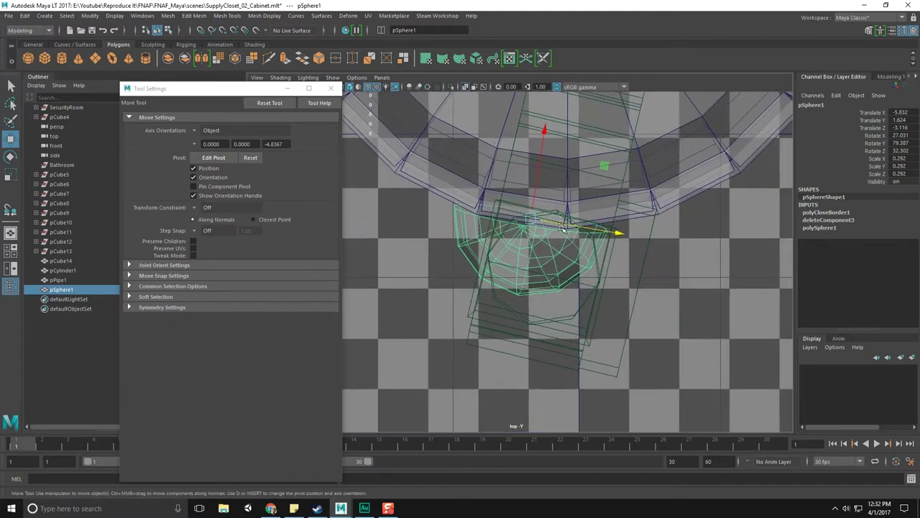
drag(563, 228, 569, 228)
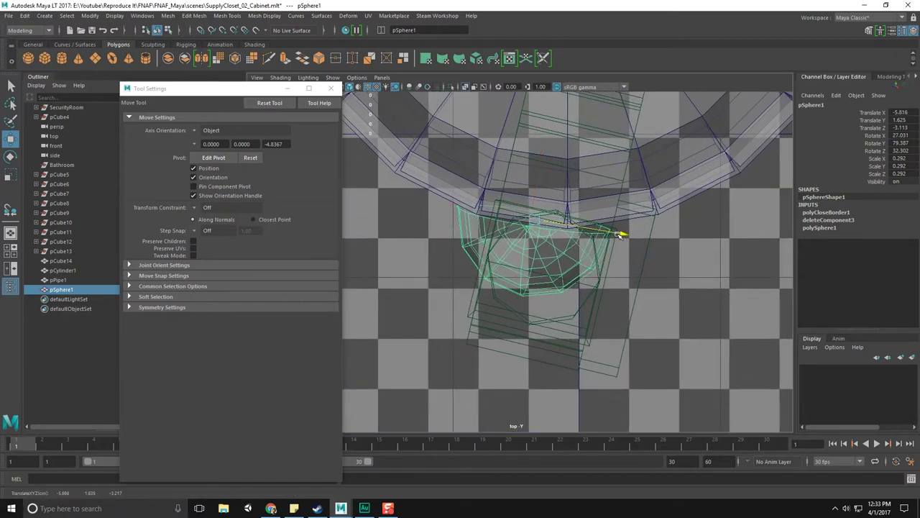
Hide the perspective camera and the checkered floor, and reselect the half sphere
click(621, 312)
key(ctrl+h)
click(600, 243)
alt+drag(600, 243, 597, 236)
Scale the half sphere uniformly down to 0.118 and set its Rotate Z to 0
key(e)
key(r)
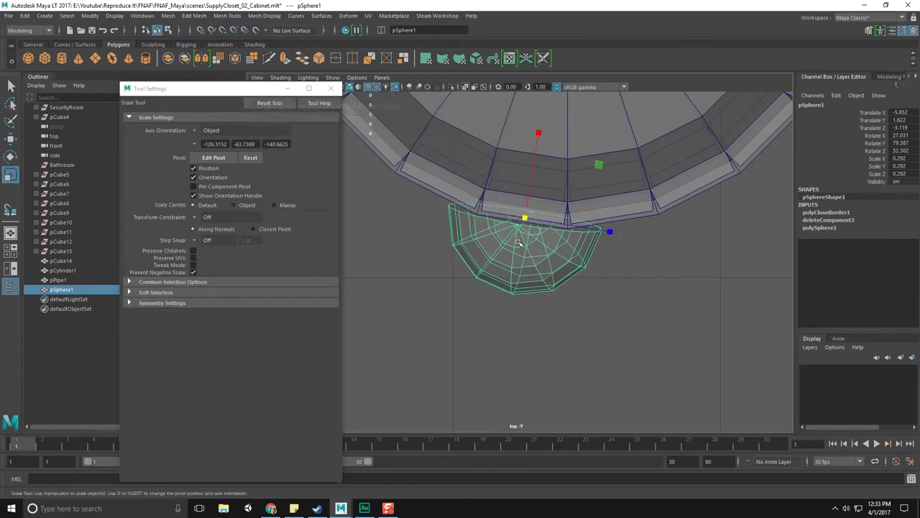
drag(525, 219, 433, 215)
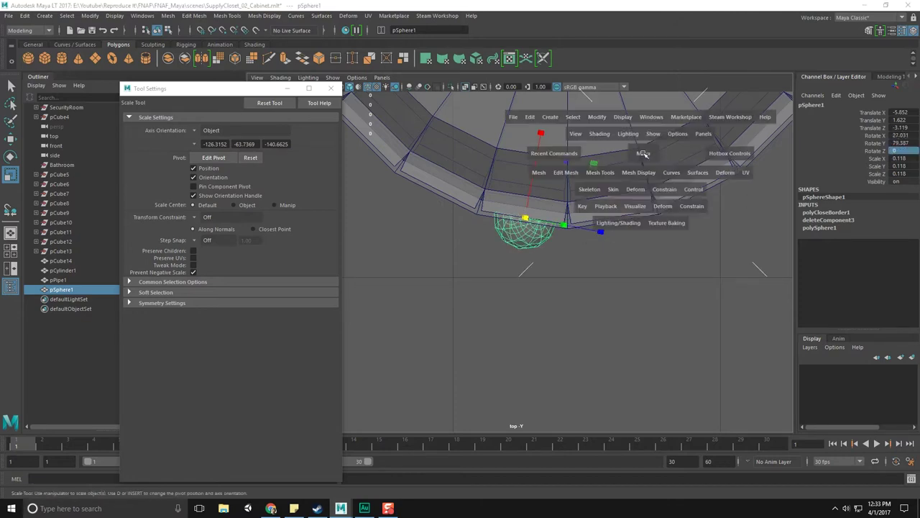
Frame the half sphere in the perspective view and rotate it to Rotate Z 29.19
key(space)
alt+middle_drag(607, 160, 610, 216)
scroll(611, 216, down, 2)
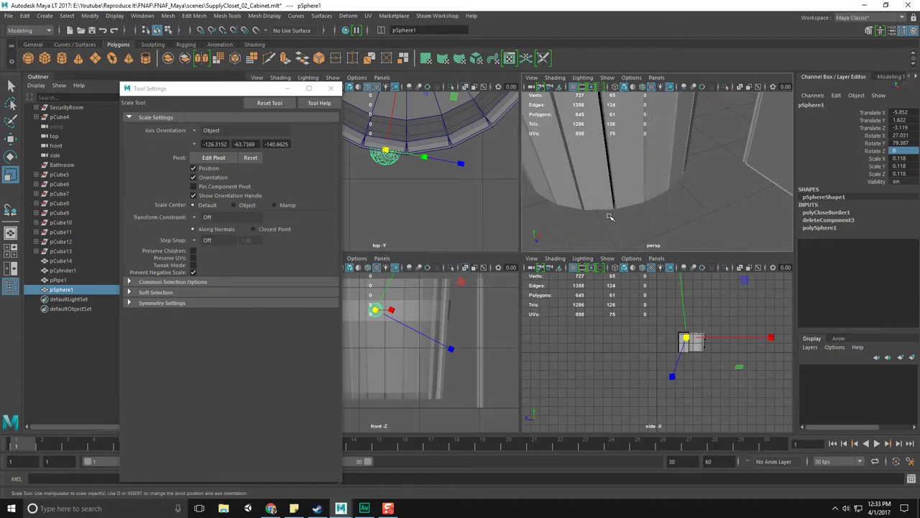
key(f)
key(space)
alt+drag(610, 210, 578, 206)
key(e)
drag(501, 165, 460, 181)
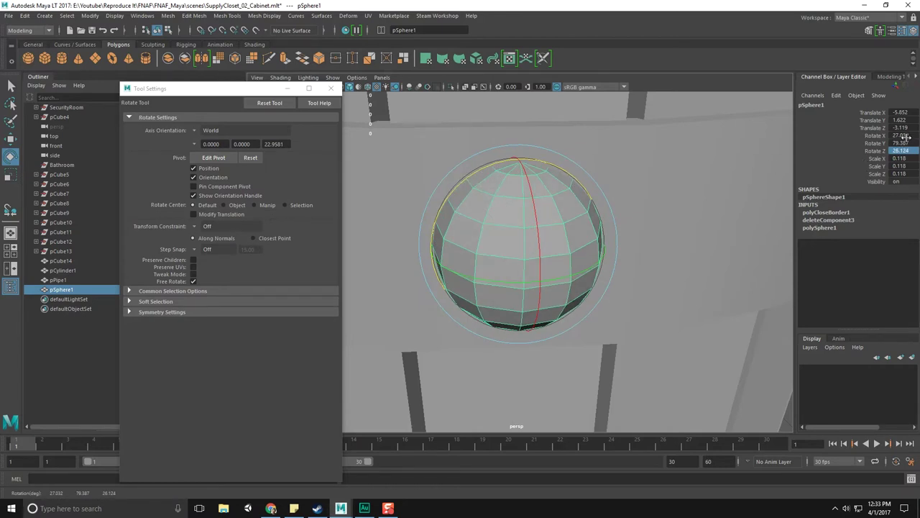
alt+drag(651, 224, 597, 213)
drag(573, 175, 576, 179)
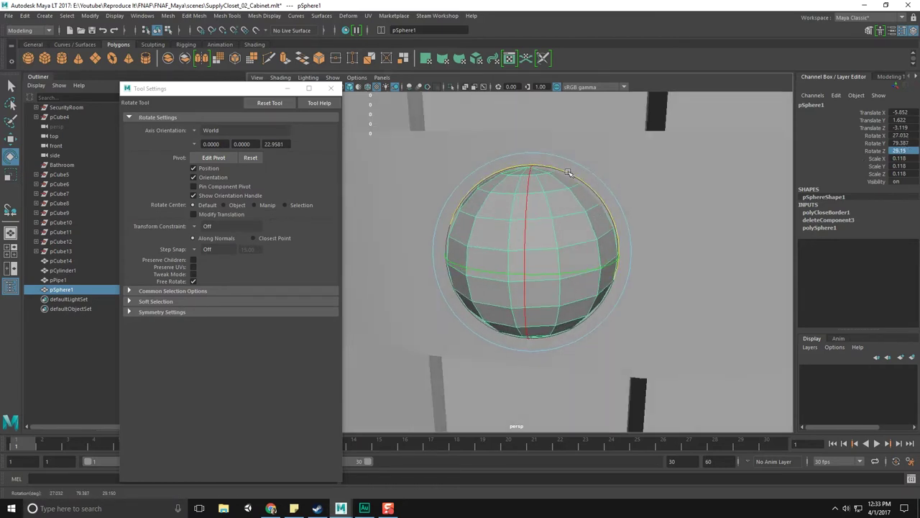
Scale the half sphere down to a flattened rivet with Scale X 0.041 and Scale Y and Z 0.06
click(331, 88)
alt+drag(649, 222, 611, 288)
scroll(617, 263, down, 10)
scroll(611, 288, up, 8)
key(r)
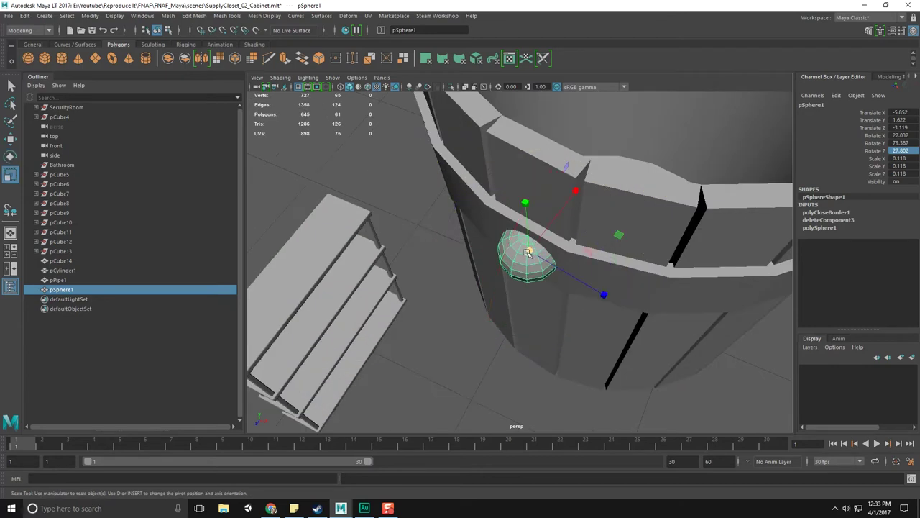
drag(573, 194, 558, 211)
drag(531, 252, 505, 248)
key(q)
click(412, 230)
Select the rivet on the bucket's band and soften its edges
alt+drag(427, 232, 514, 273)
click(523, 250)
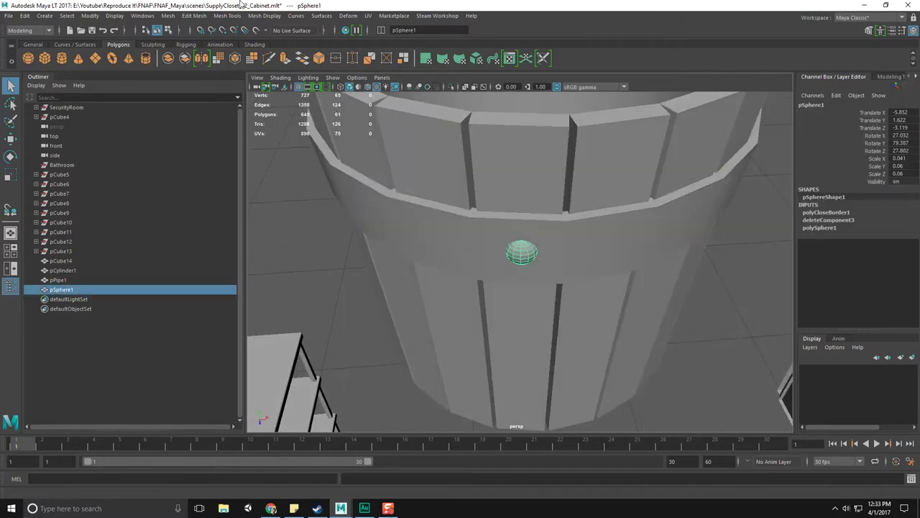
click(345, 15)
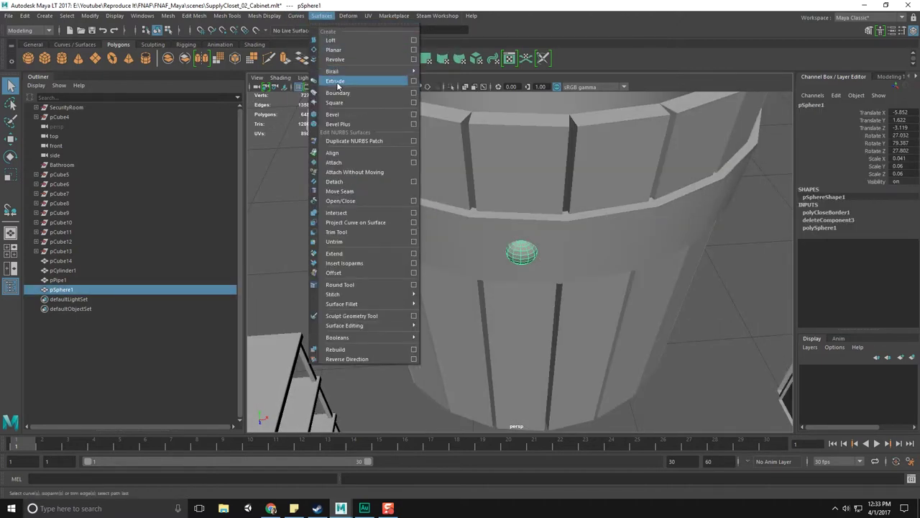
mouse_move(265, 16)
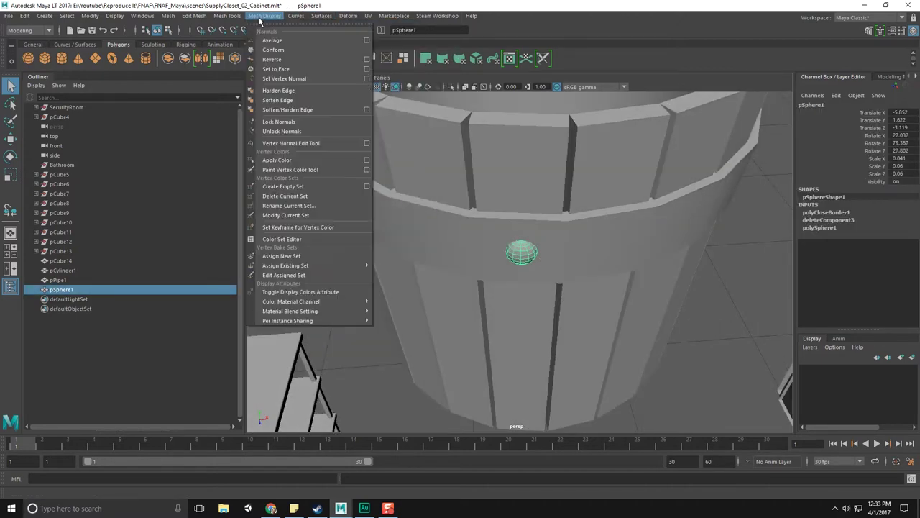
click(280, 103)
click(338, 212)
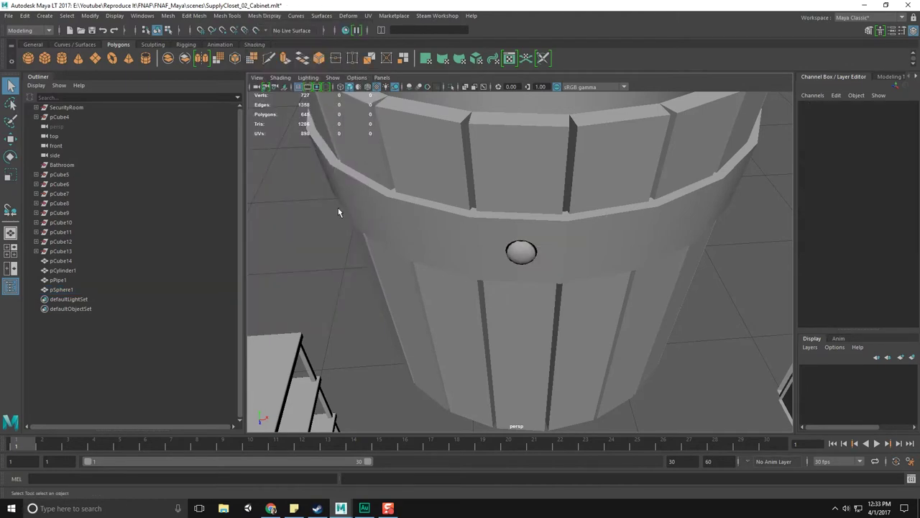
Delete the flat cap face on the rivet's back and return to object selection
click(516, 253)
alt+drag(516, 253, 472, 245)
scroll(518, 236, up, 8)
alt+drag(566, 223, 636, 220)
right_drag(635, 220, 639, 241)
click(684, 233)
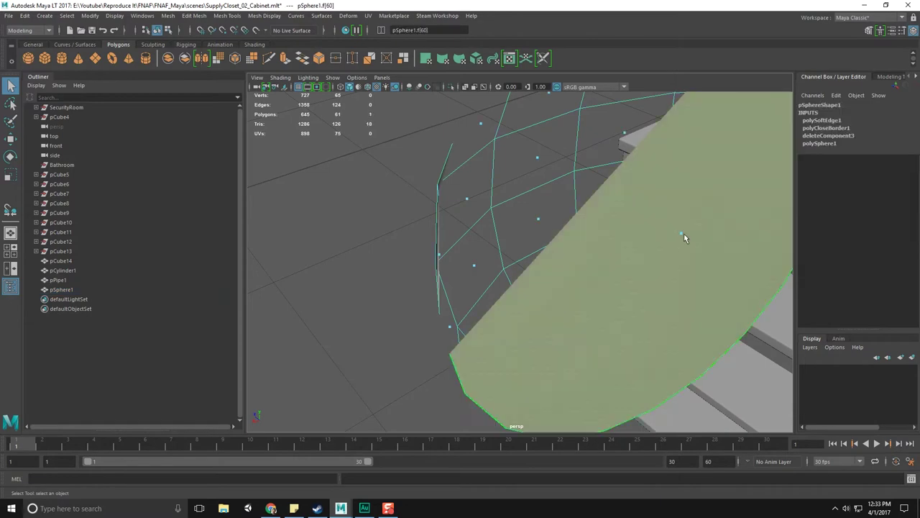
key(Delete)
scroll(654, 263, down, 7)
alt+drag(471, 254, 600, 251)
key(F8)
alt+drag(480, 263, 446, 245)
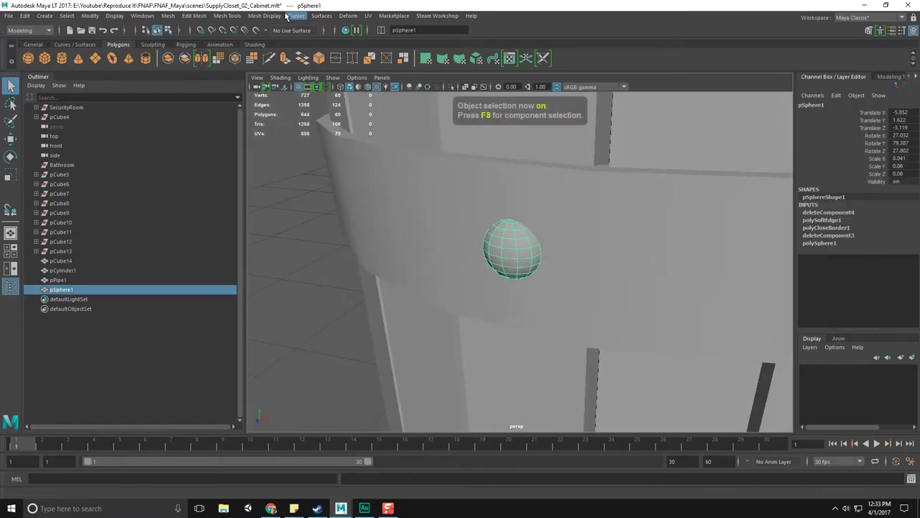
Apply Soften Edge to the rivet again with its back face removed
click(265, 16)
click(264, 16)
click(264, 16)
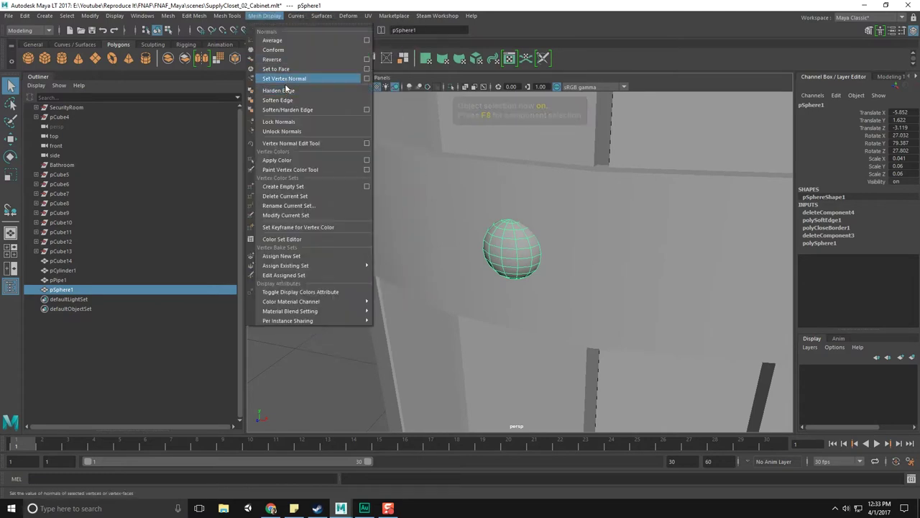
click(288, 101)
key(F8)
key(F8)
click(307, 343)
Move the rivet slightly along the band to Translate X -5.865 and Translate Z -3.121
alt+drag(306, 348, 604, 243)
click(510, 250)
key(w)
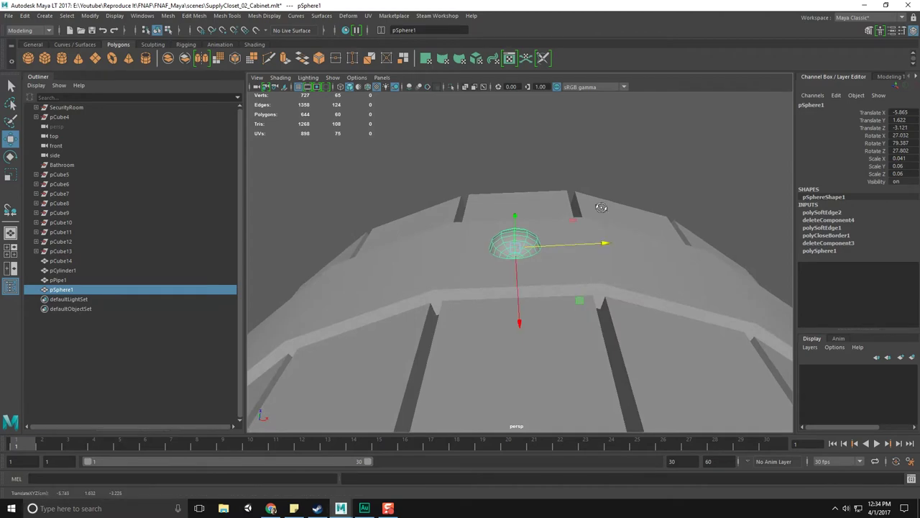
alt+drag(602, 207, 565, 314)
scroll(561, 288, down, 8)
alt+drag(556, 251, 583, 269)
Move the rivet's pivot to the centre of the bucket in the top view
key(space)
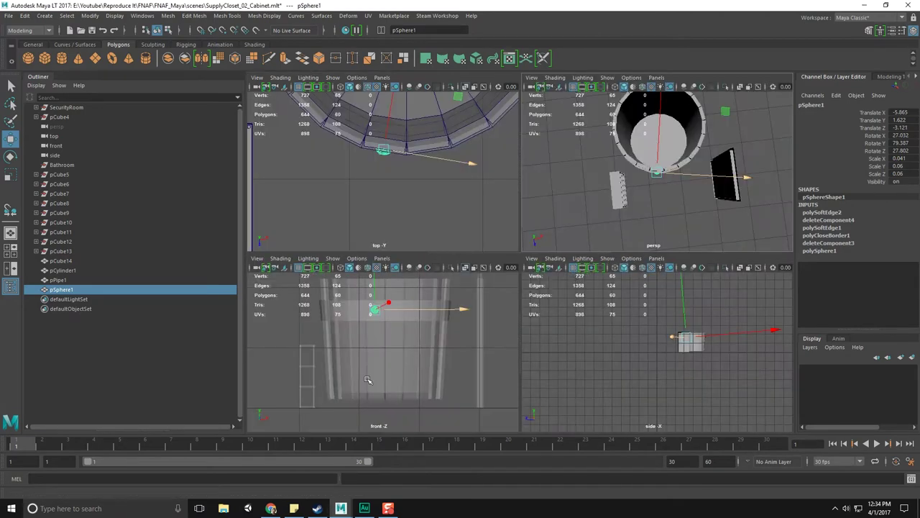
key(space)
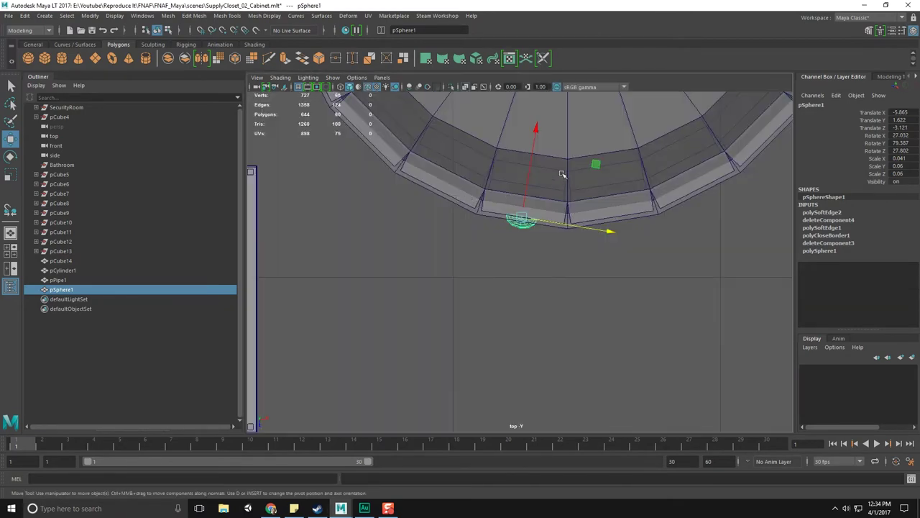
scroll(562, 174, down, 5)
scroll(551, 273, up, 3)
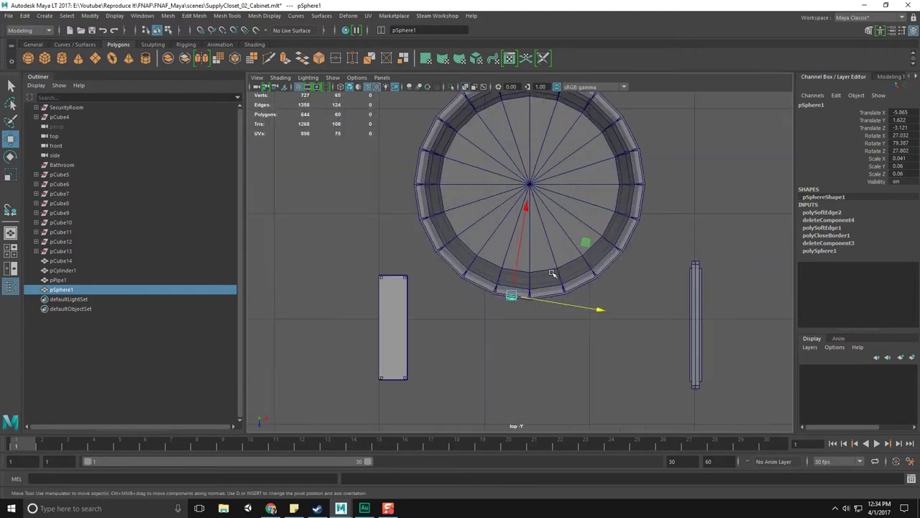
alt+middle_drag(548, 206, 544, 220)
key(d)
middle_drag(532, 216, 528, 206)
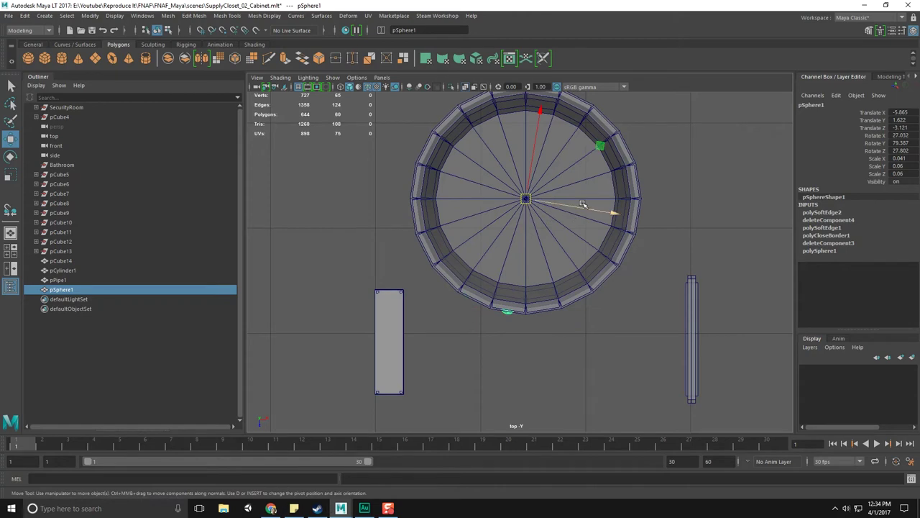
Duplicate the rivet and rotate the copy around the bucket's centre by two band segments, to Rotate Y 44.679
key(ctrl+d)
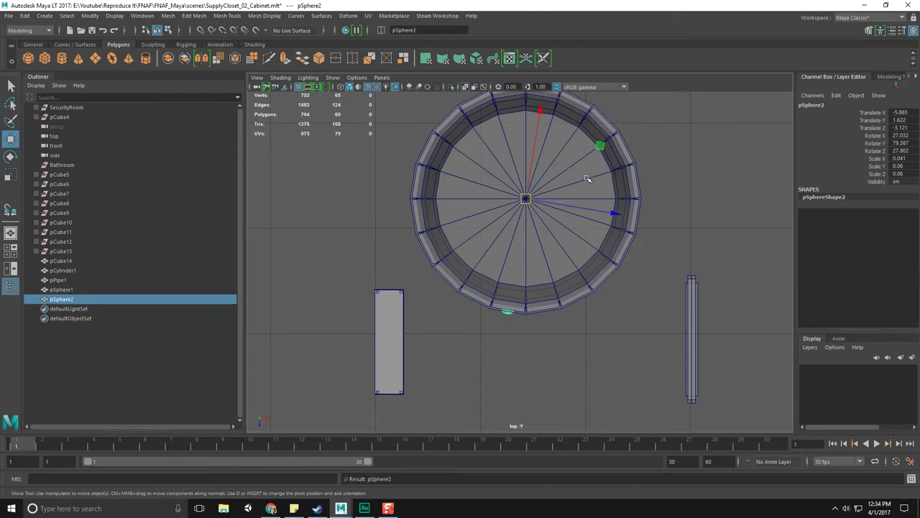
key(e)
drag(612, 148, 614, 155)
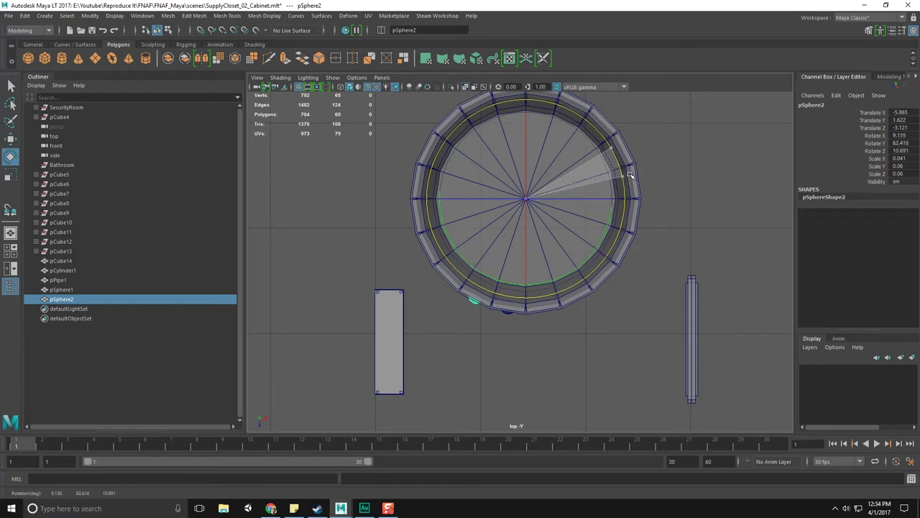
drag(635, 179, 654, 210)
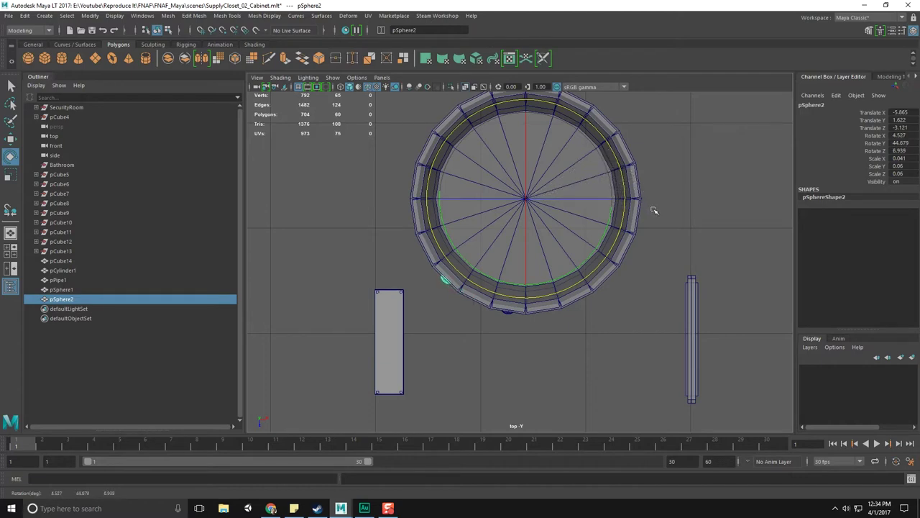
Repeat Duplicate with Transform eight times to place rivets all the way around the band
key(shift+d)
key(shift+d)
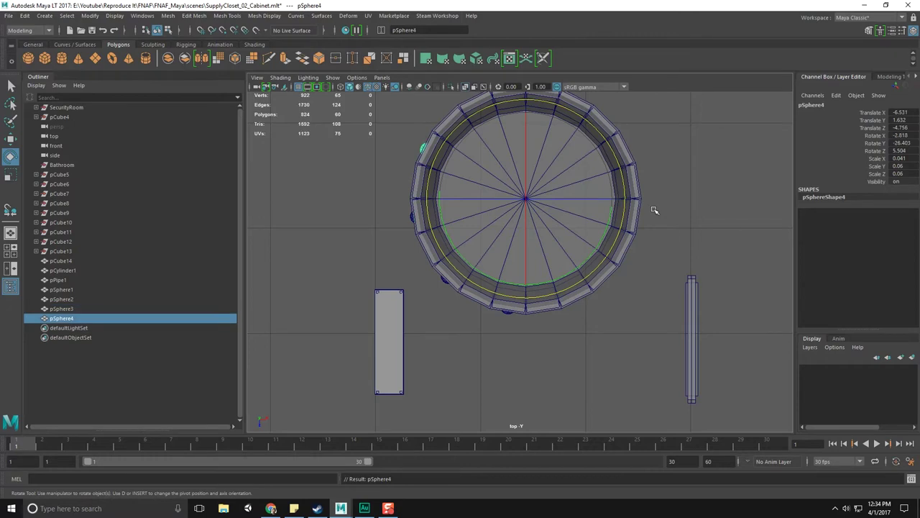
key(shift+d)
scroll(649, 216, down, 4)
scroll(648, 217, up, 6)
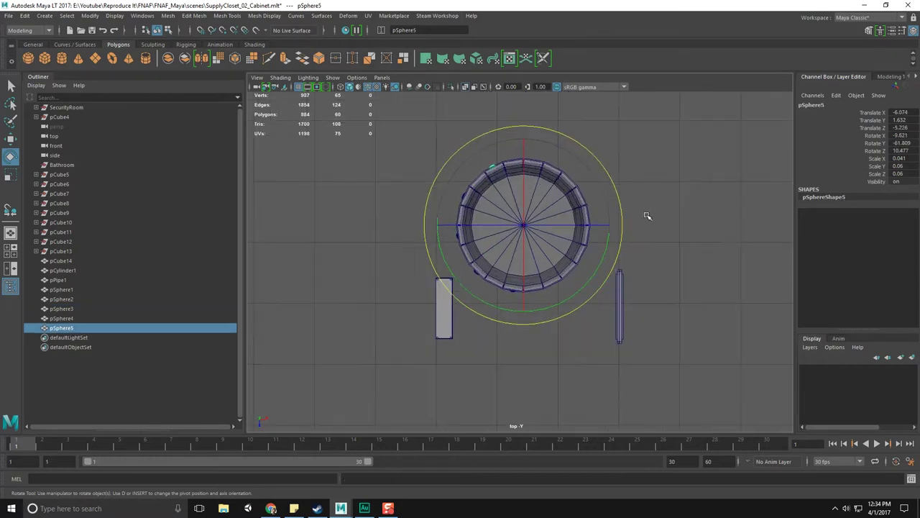
key(shift+d)
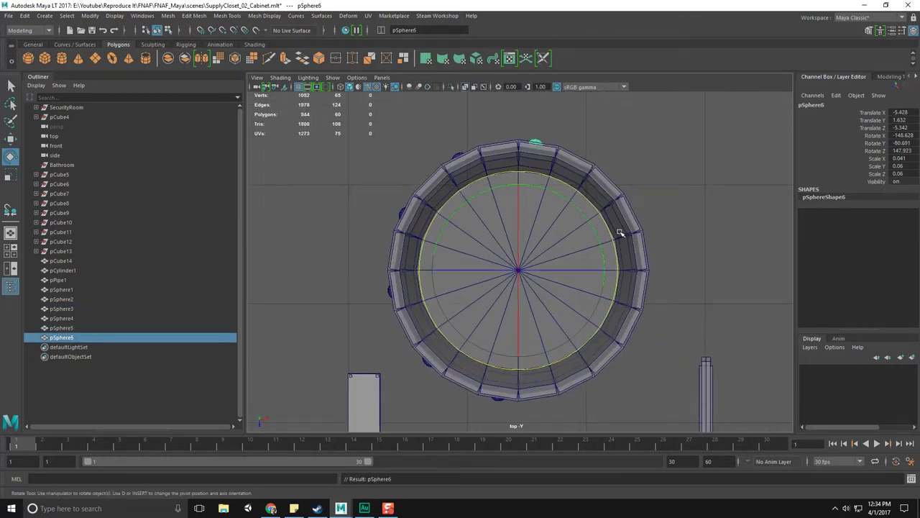
key(shift+d)
key(shift+d)
key(shift+d)
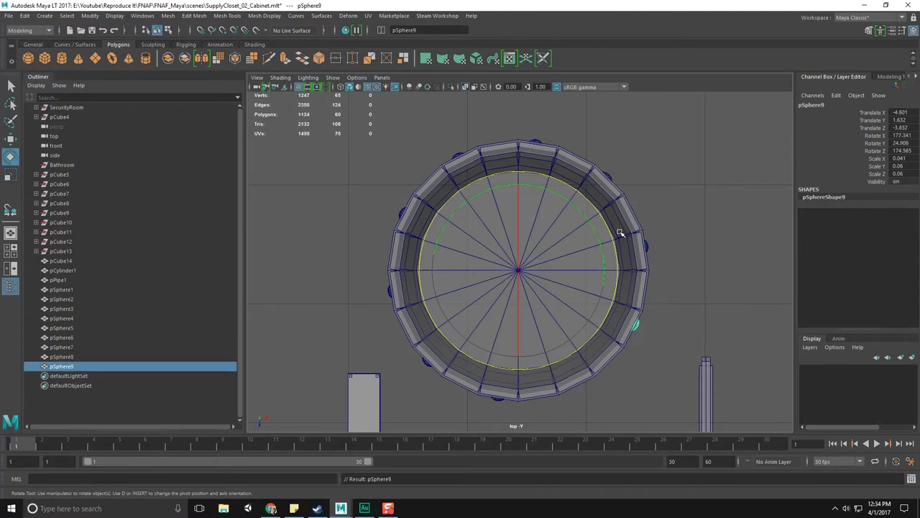
key(shift+d)
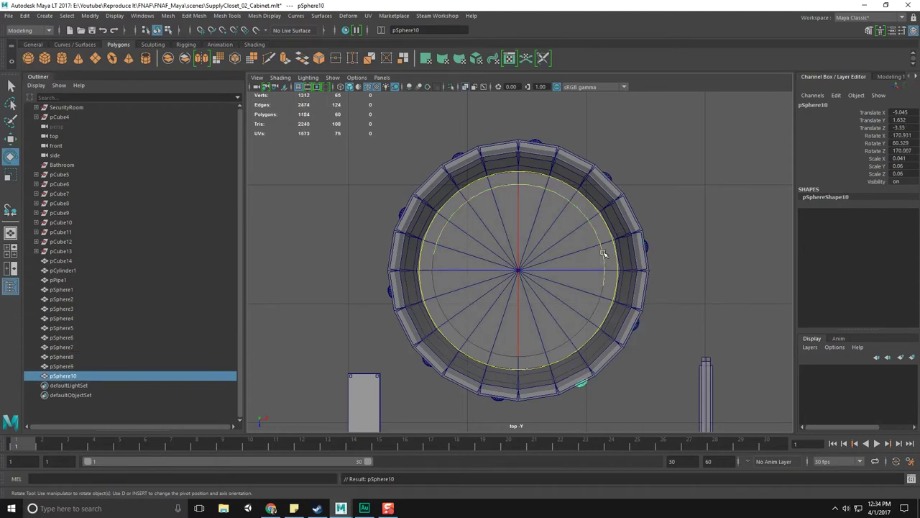
Rotate the last three rivet copies slightly about the bucket's centre so each sits centred on its band segment
drag(601, 244, 602, 247)
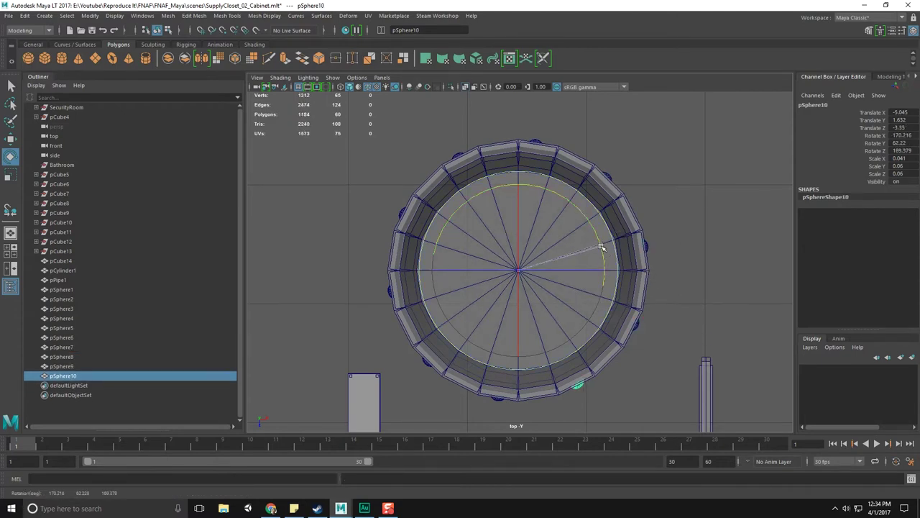
click(637, 327)
drag(587, 214, 586, 215)
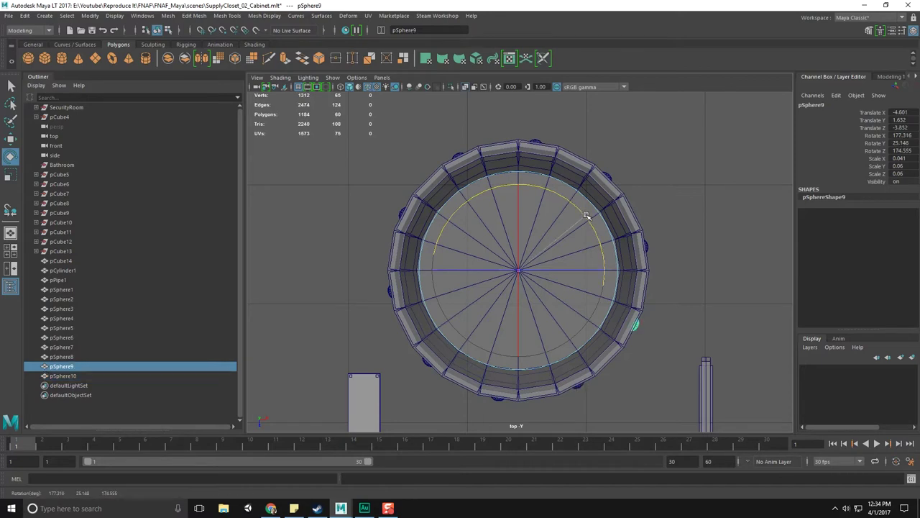
click(647, 246)
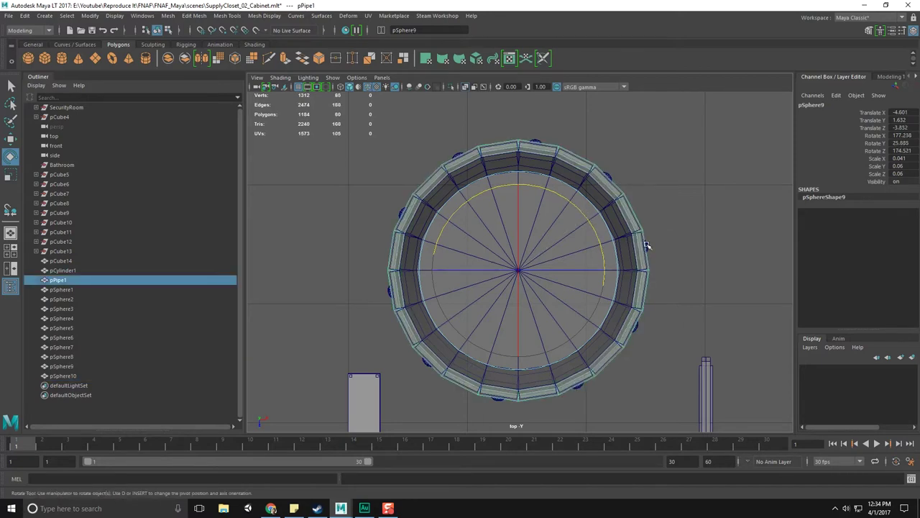
click(662, 244)
click(648, 248)
drag(559, 212, 568, 203)
Fine-tune the rotation of the remaining rivets along the bucket's far side, bringing pSphere6 to Rotate Y -80.099 and pSphere4 to -26.724
click(610, 175)
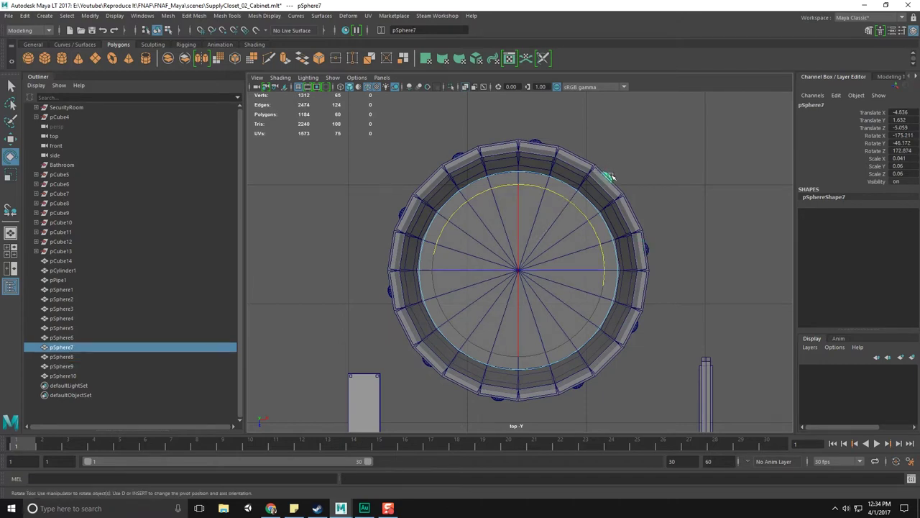
click(546, 143)
drag(541, 188, 542, 186)
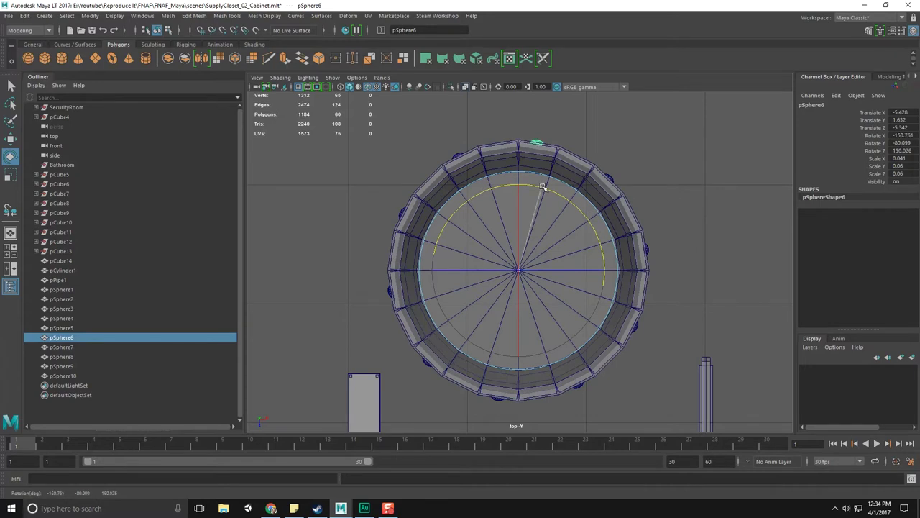
click(460, 158)
click(460, 154)
click(459, 155)
click(457, 155)
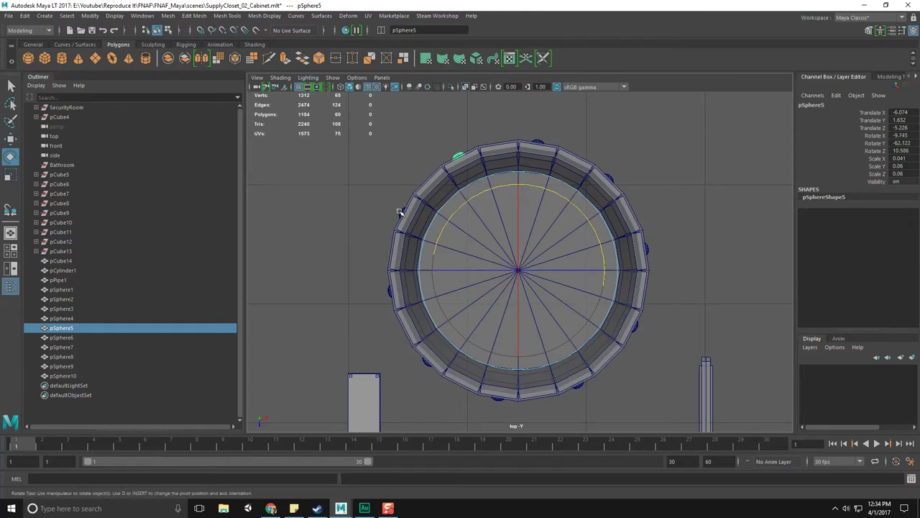
click(400, 213)
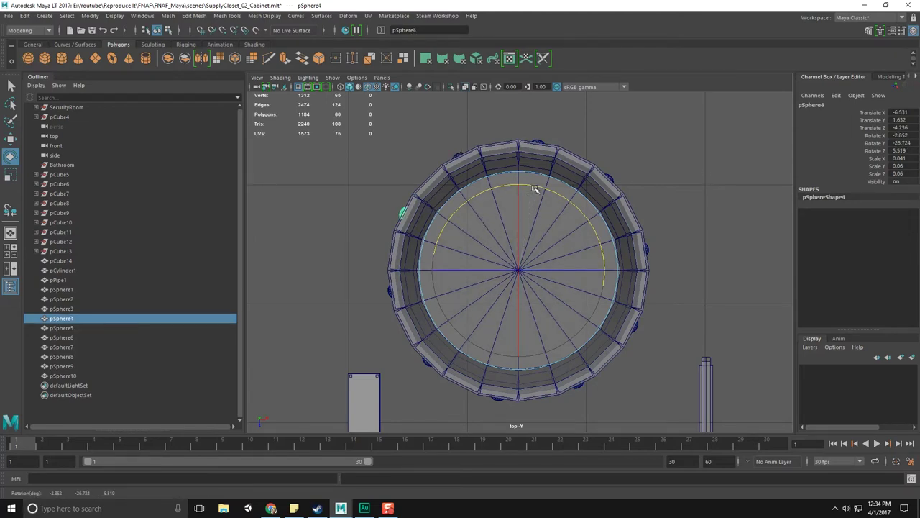
Examine the rivets around the band in the perspective view, ending in object selection mode
key(space)
key(space)
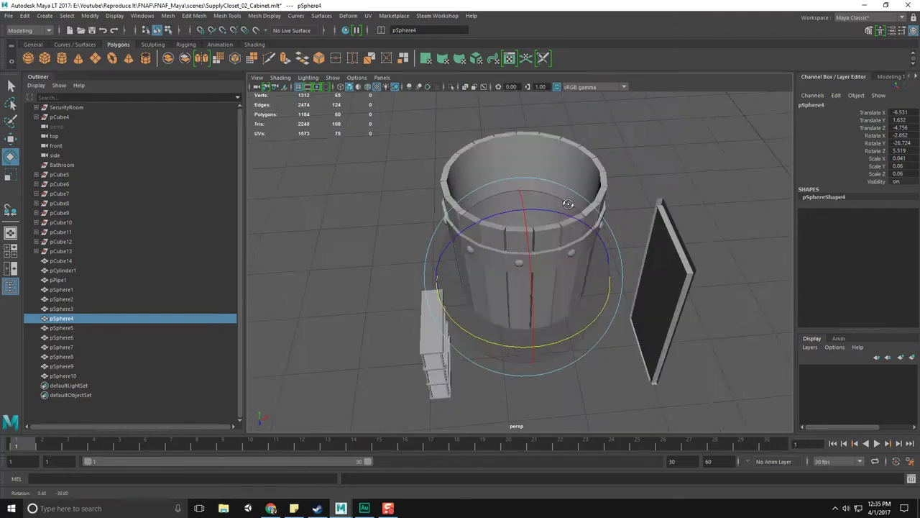
scroll(570, 228, up, 2)
key(F8)
scroll(640, 236, up, 4)
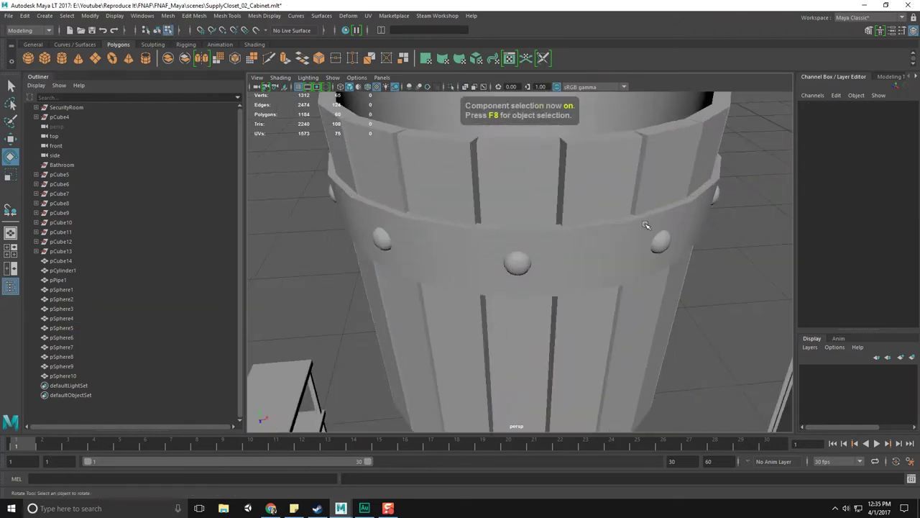
key(q)
scroll(638, 236, down, 3)
alt+drag(603, 259, 513, 266)
key(q)
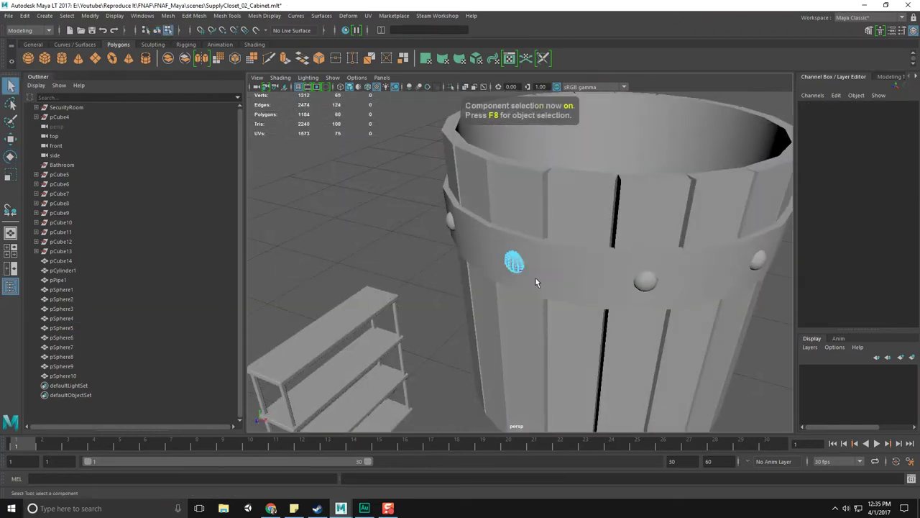
click(559, 275)
key(F8)
Select all ten rivets around the bucket's band together
click(515, 262)
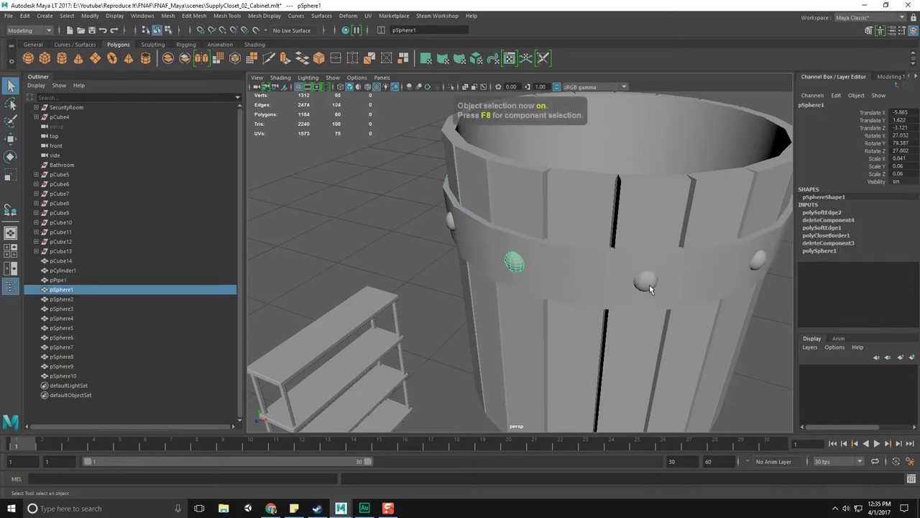
shift+click(646, 283)
shift+click(757, 260)
alt+drag(386, 258, 437, 271)
shift+click(394, 286)
shift+click(407, 249)
scroll(437, 271, down, 4)
shift+click(421, 303)
alt+drag(421, 303, 446, 326)
shift+click(504, 288)
shift+click(434, 277)
shift+click(446, 326)
shift+click(372, 308)
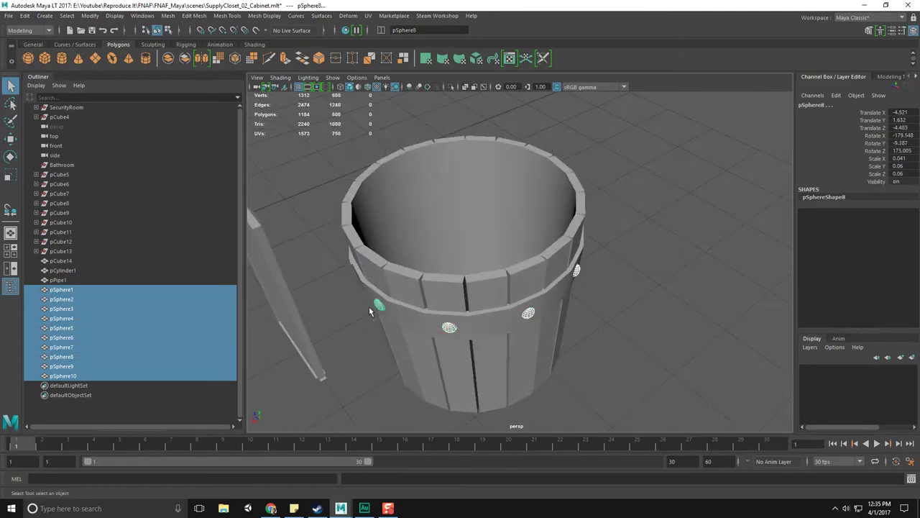
Add the band to the rivet selection, leave the bucket body out, and combine the selected objects into one mesh
alt+drag(370, 311, 399, 322)
shift+click(401, 323)
shift+click(406, 352)
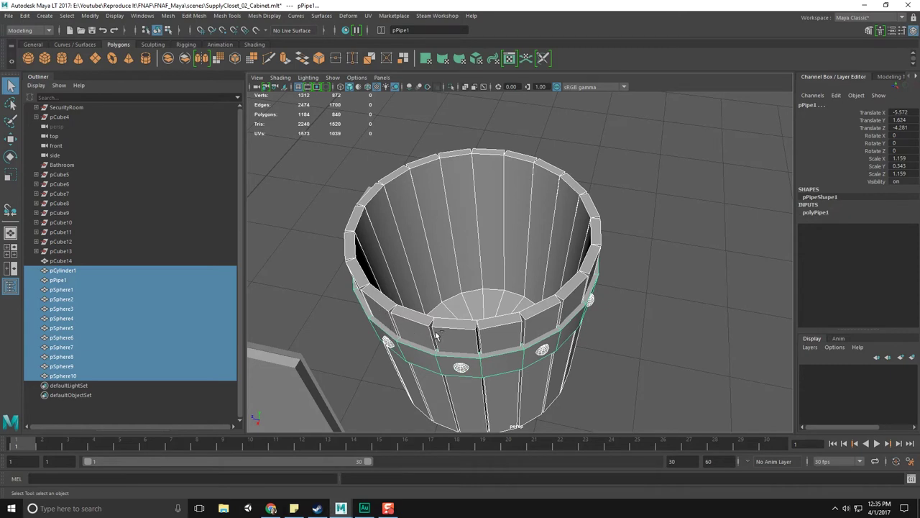
shift+click(435, 334)
click(168, 61)
alt+drag(499, 222, 565, 163)
scroll(612, 281, up, 4)
click(692, 264)
alt+drag(692, 264, 659, 271)
click(560, 226)
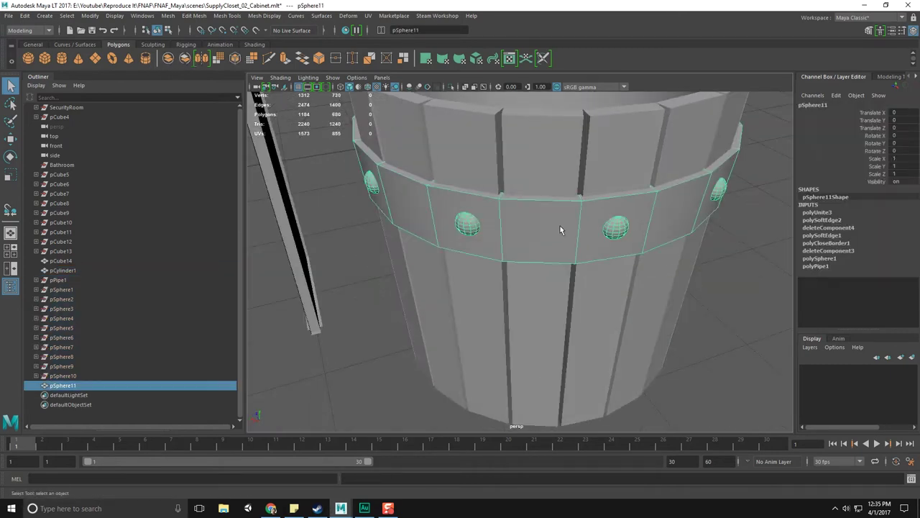
Bevel the upper edge loop of the riveted band, adjust the bevel, and save the scene
alt+drag(560, 227, 527, 233)
right_drag(477, 236, 508, 224)
double_click(463, 222)
alt+drag(624, 231, 599, 243)
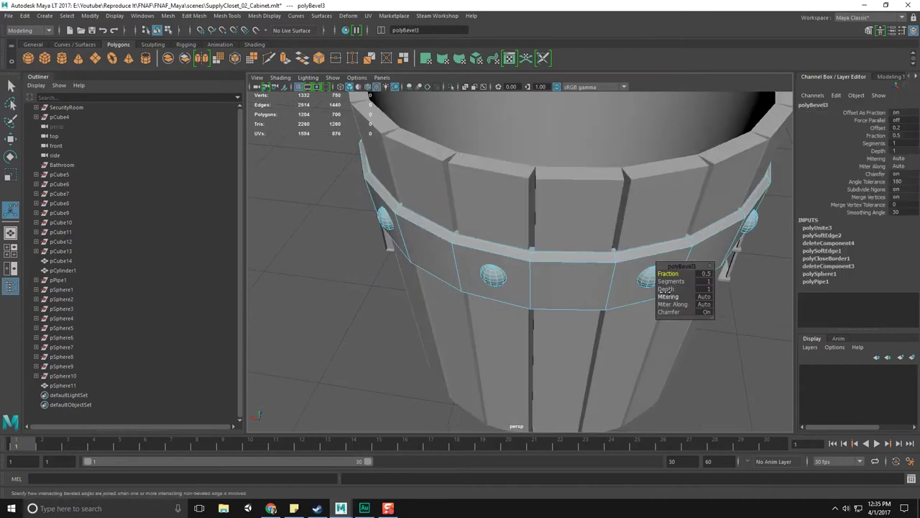
drag(669, 282, 533, 258)
key(F8)
click(354, 294)
scroll(550, 283, down, 5)
key(ctrl+s)
Rename the riveted band mesh Ring_Upper and duplicate it
click(523, 278)
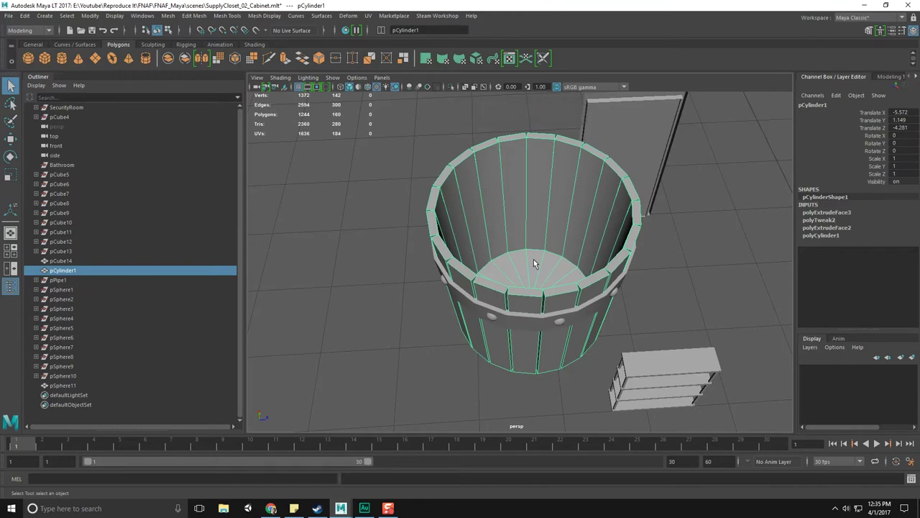
scroll(523, 284, up, 3)
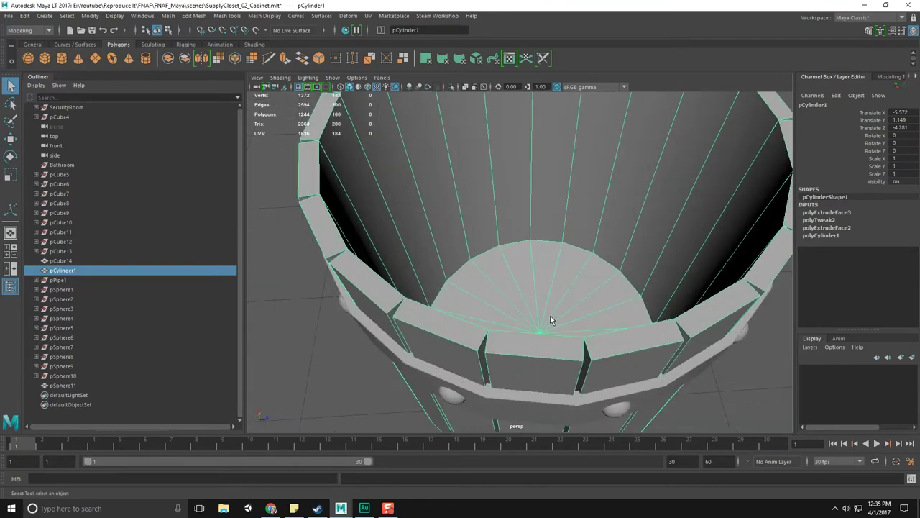
scroll(551, 320, down, 3)
alt+drag(565, 335, 561, 319)
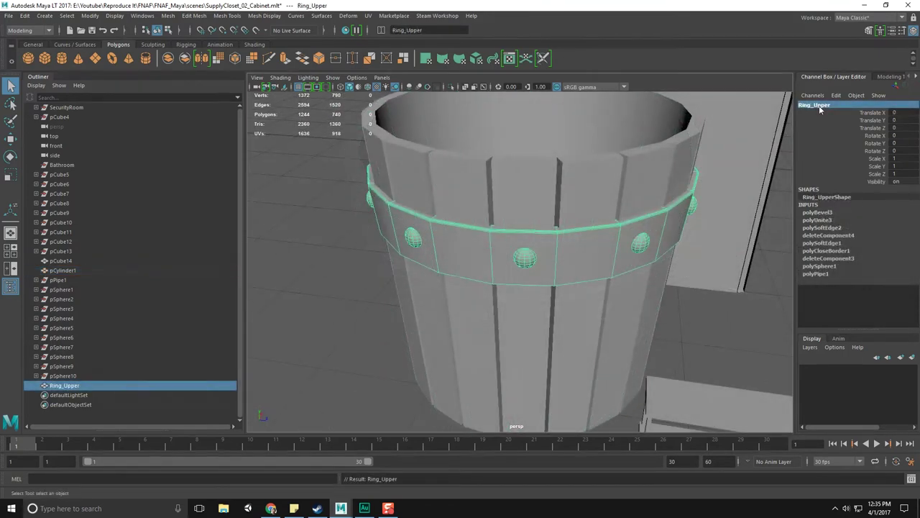
key(ctrl+d)
key(w)
scroll(554, 267, down, 3)
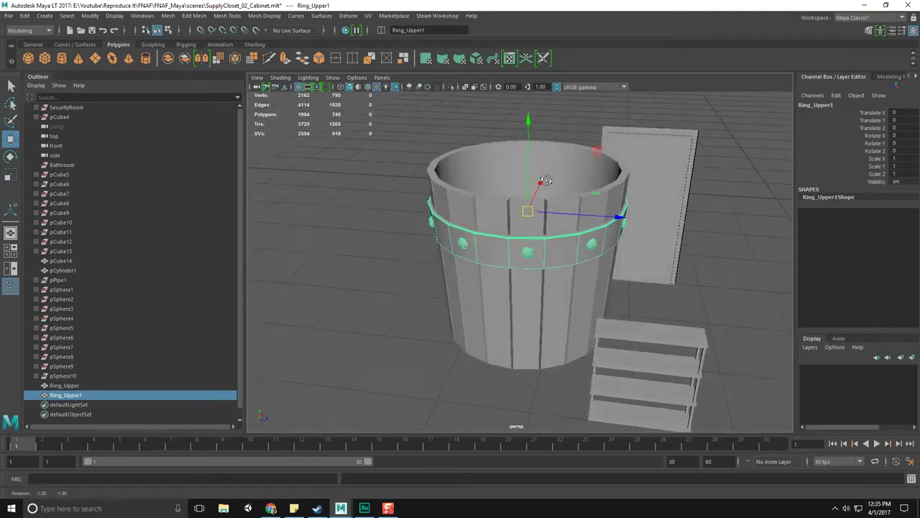
Lower the duplicated ring to Translate Y -1.046 near the bucket's base
drag(527, 119, 535, 286)
scroll(532, 284, up, 2)
drag(540, 199, 541, 205)
alt+drag(540, 204, 543, 277)
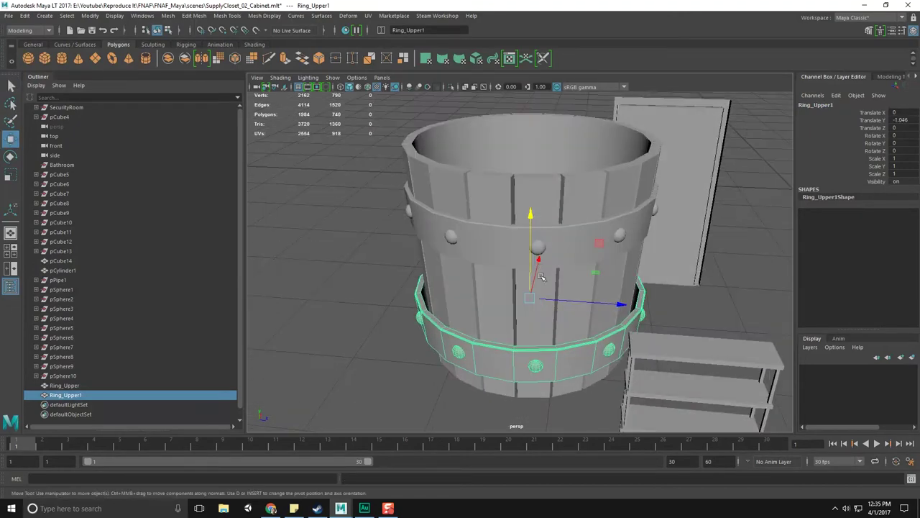
Scale the lower ring uniformly to 0.945 to fit the narrower part of the bucket, and save the scene
scroll(541, 317, up, 4)
key(e)
key(r)
scroll(546, 325, up, 2)
scroll(541, 333, down, 2)
drag(535, 320, 524, 322)
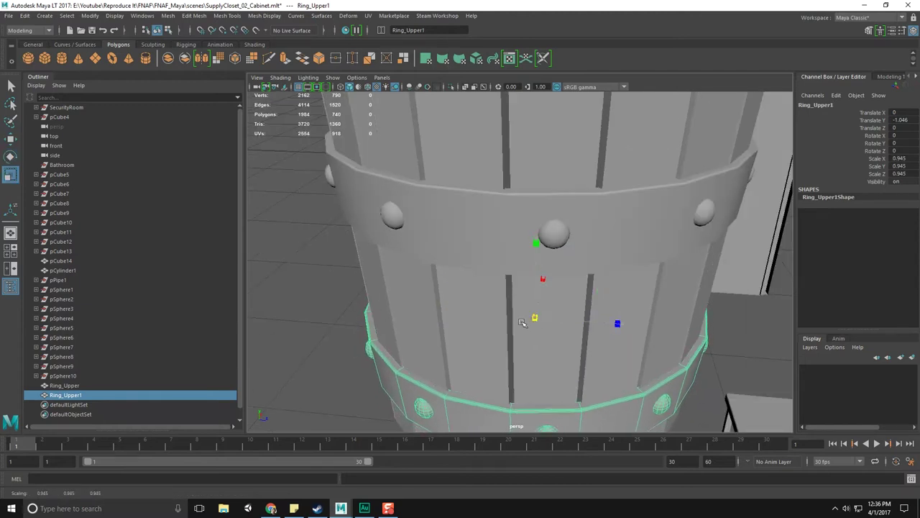
key(q)
click(303, 345)
scroll(571, 299, down, 5)
mouse_move(572, 300)
alt+mouse_down()
mouse_move(557, 321)
mouse_move(555, 305)
alt+mouse_up()
scroll(554, 302, down, 4)
key(ctrl+s)
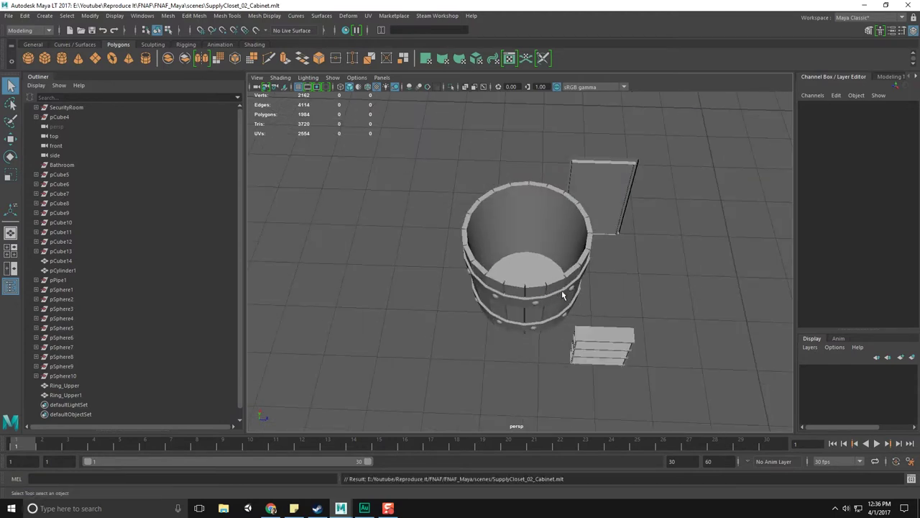
Select the upper ring, the lower ring and the bucket body together
alt+drag(562, 289, 553, 288)
click(561, 286)
click(561, 289)
shift+click(554, 319)
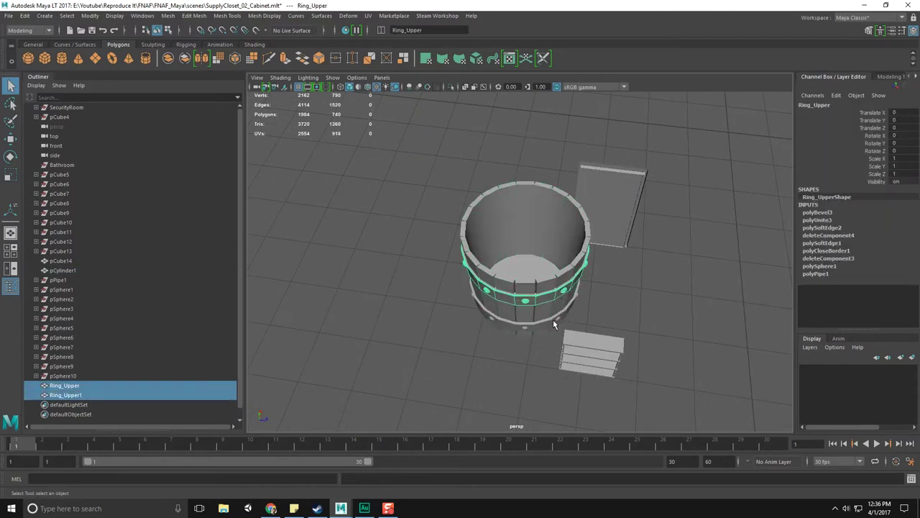
alt+drag(553, 322, 541, 306)
shift+click(540, 304)
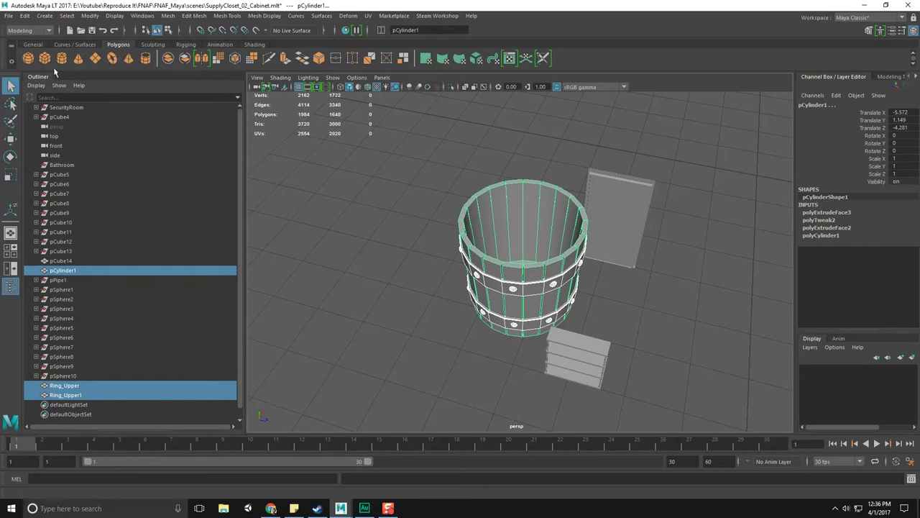
click(185, 58)
key(f)
key(ctrl+z)
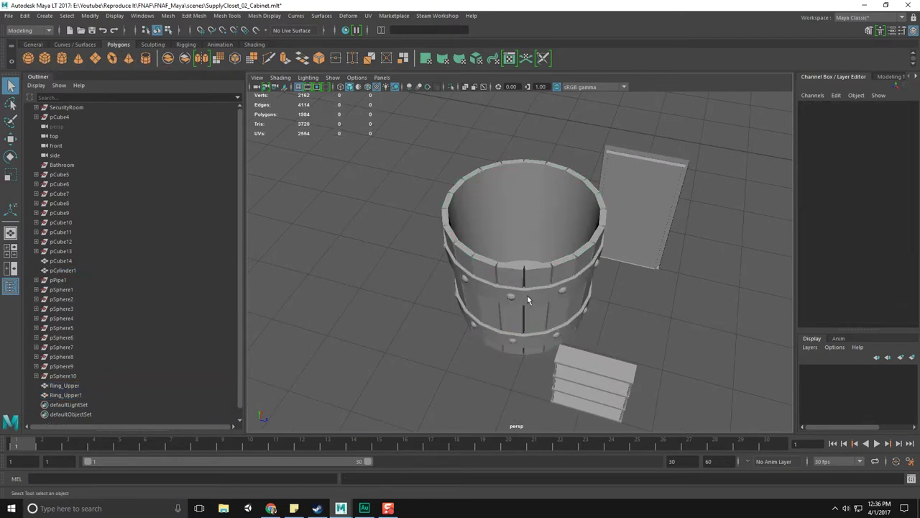
Combine the bucket body and both rings into one mesh and delete its construction history
alt+drag(525, 281, 535, 291)
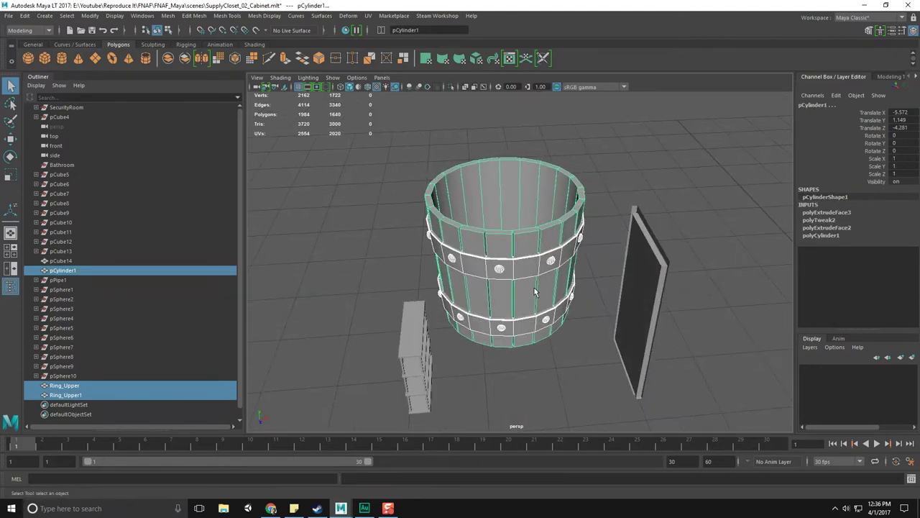
click(167, 61)
alt+drag(487, 249, 483, 255)
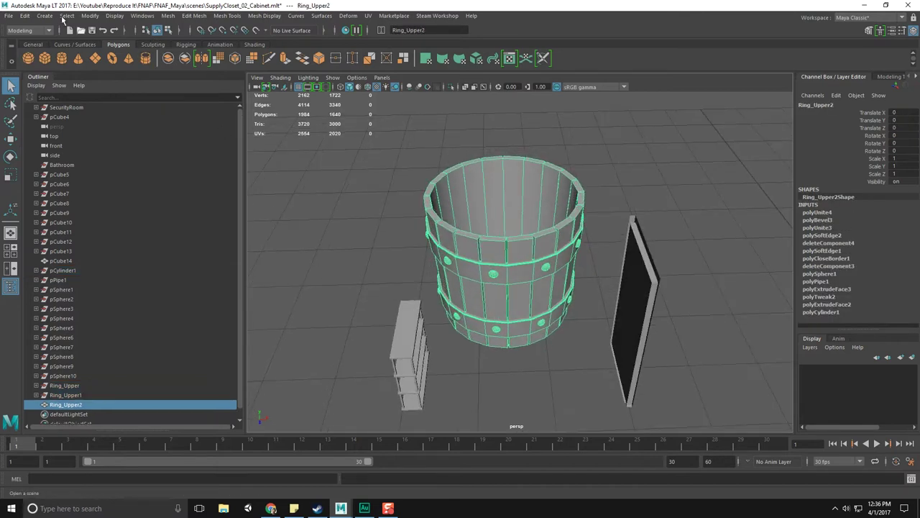
click(26, 15)
mouse_move(87, 128)
click(179, 135)
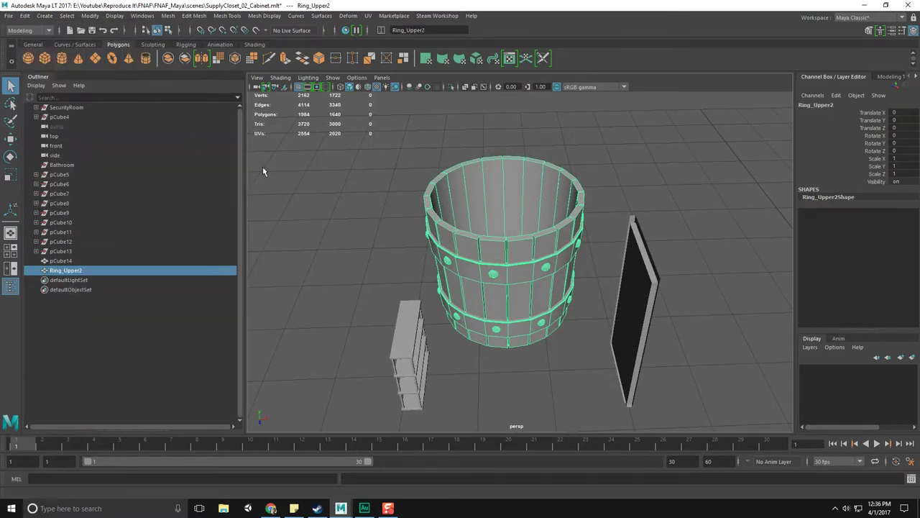
Snap the combined bucket's pivot to the centre of its base
alt+drag(374, 237, 407, 237)
key(r)
alt+drag(507, 267, 553, 345)
key(w)
key(v)
middle_drag(567, 371, 556, 351)
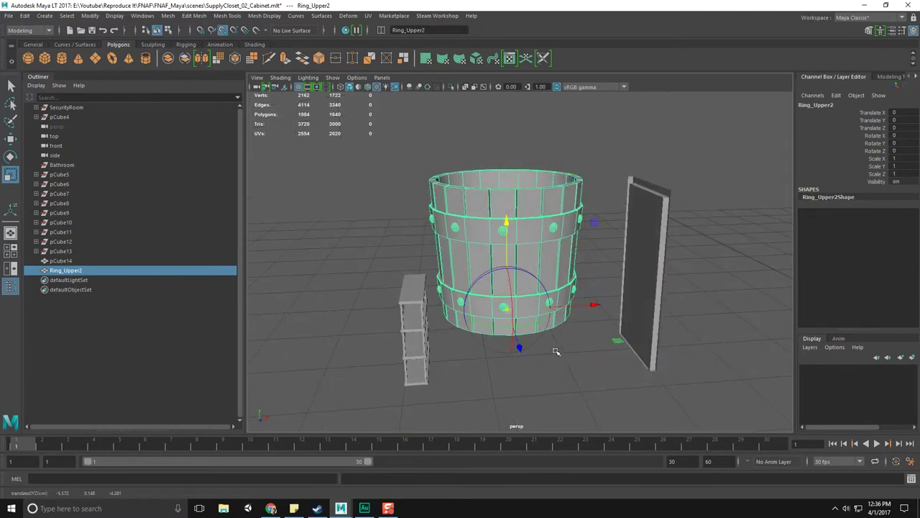
Scale the bucket uniformly to 0.198 and move it to Translate X 0.704 and Translate Z 1.011, between shelf and door
alt+drag(574, 291, 379, 307)
key(w)
alt+drag(534, 297, 624, 418)
alt+drag(674, 370, 568, 245)
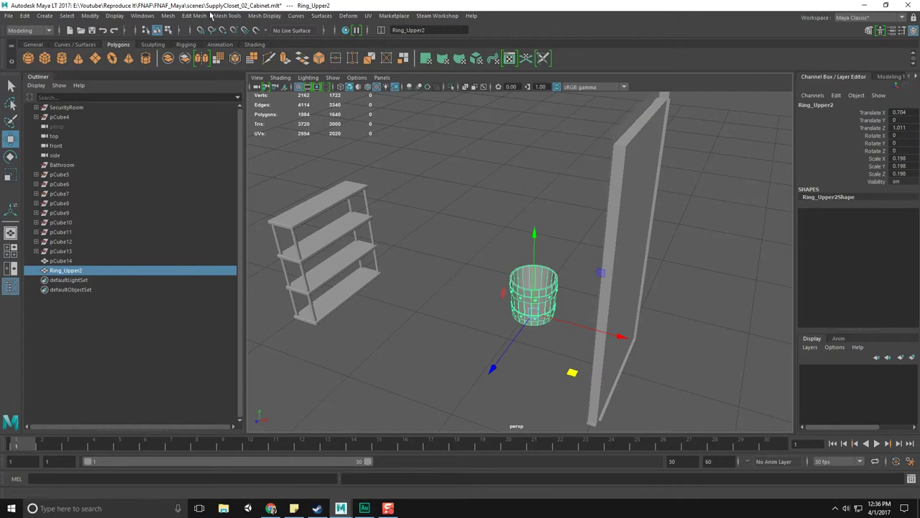
Show all hidden objects and lower the bucket to Translate Y -0.149 on the room's floor
click(115, 15)
mouse_move(147, 76)
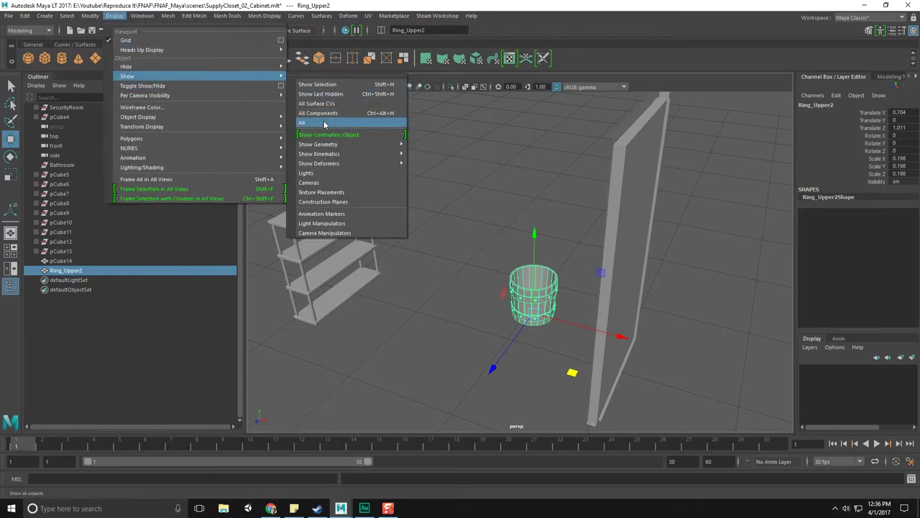
click(323, 127)
scroll(566, 244, up, 4)
alt+drag(566, 244, 554, 225)
click(573, 287)
middle_click(696, 314)
alt+drag(696, 314, 665, 352)
Switch to Chrome, adjust the zoom on the supply closet reference image to examine the bucket, and move the window aside
key(e)
key(r)
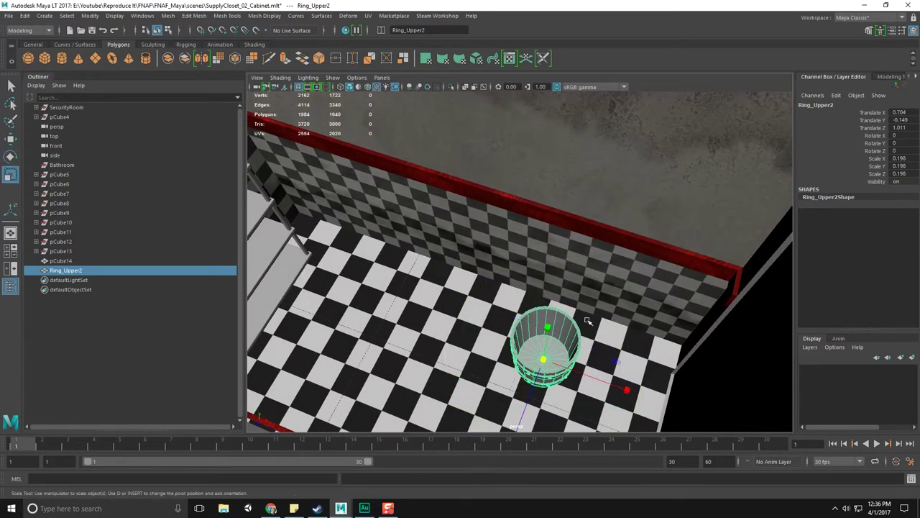
key(alt+Tab)
ctrl+scroll(467, 278, down, 6)
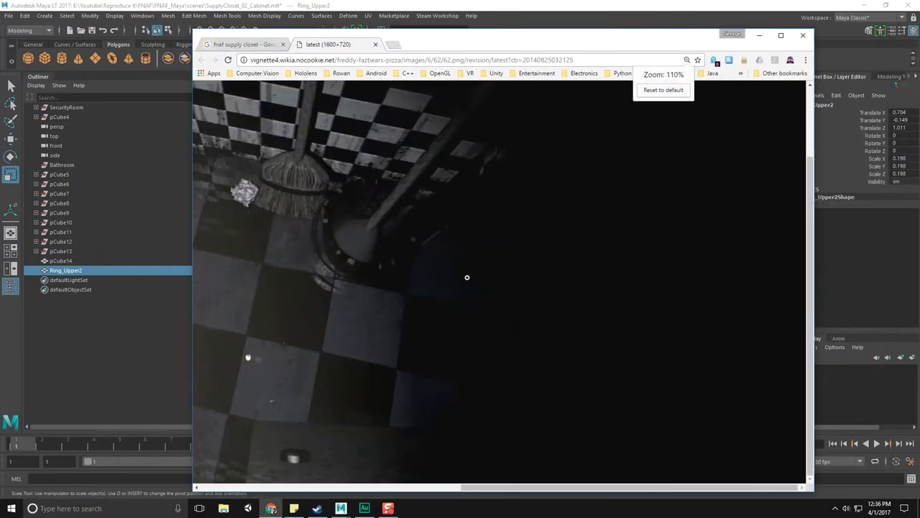
drag(501, 43, 919, 54)
Scale the bucket uniformly to 0.159 and place it by the wall at Translate X 0.433 and Translate Z 0.766
alt+drag(777, 259, 625, 246)
drag(550, 241, 544, 239)
key(w)
drag(556, 325, 606, 247)
drag(644, 214, 619, 231)
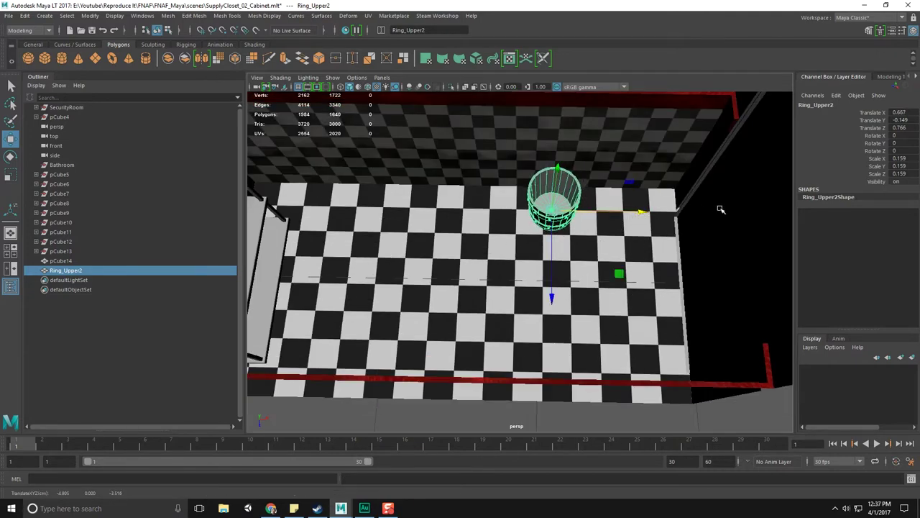
drag(651, 210, 604, 210)
key(q)
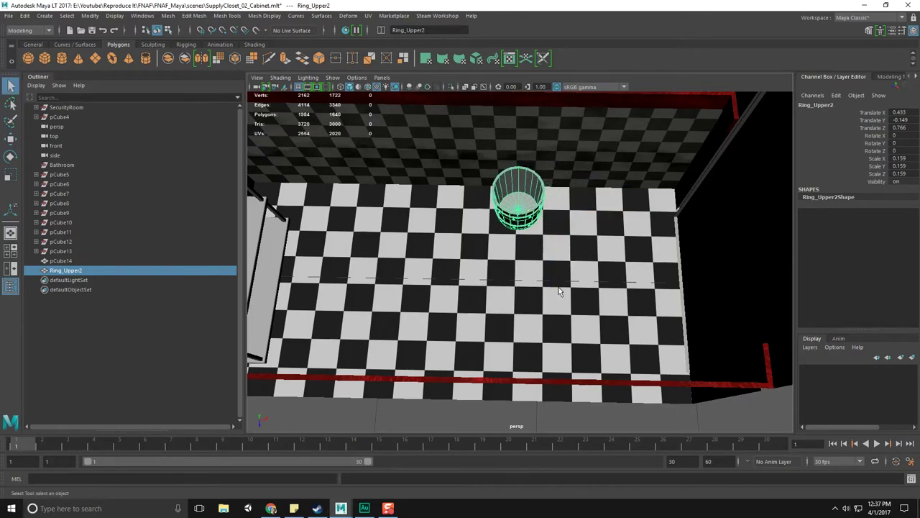
Examine the placed bucket against the checkered wall and floor from several angles, including from above
alt+right_drag(559, 287, 507, 281)
click(637, 346)
alt+right_drag(557, 341, 606, 360)
alt+middle_drag(585, 247, 636, 324)
alt+drag(635, 324, 568, 288)
alt+right_drag(568, 287, 607, 315)
alt+drag(606, 315, 622, 262)
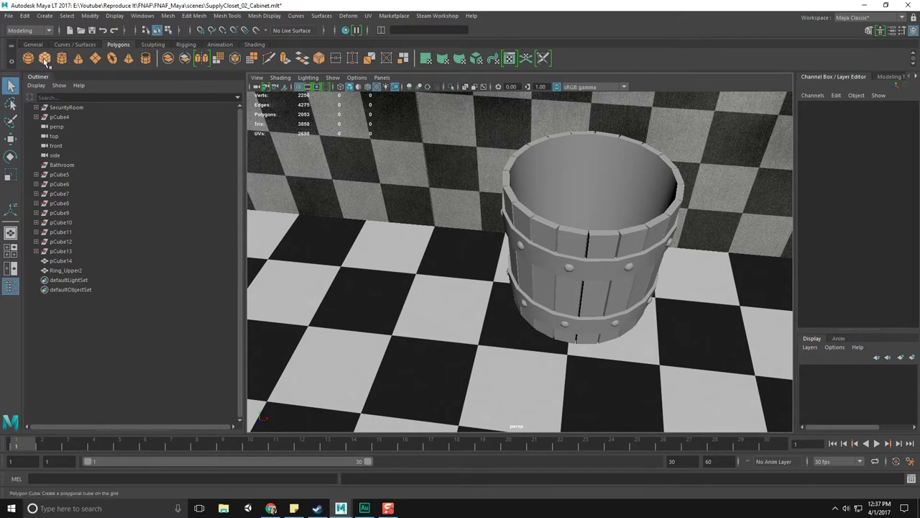
alt+drag(456, 175, 480, 196)
alt+middle_drag(480, 195, 443, 242)
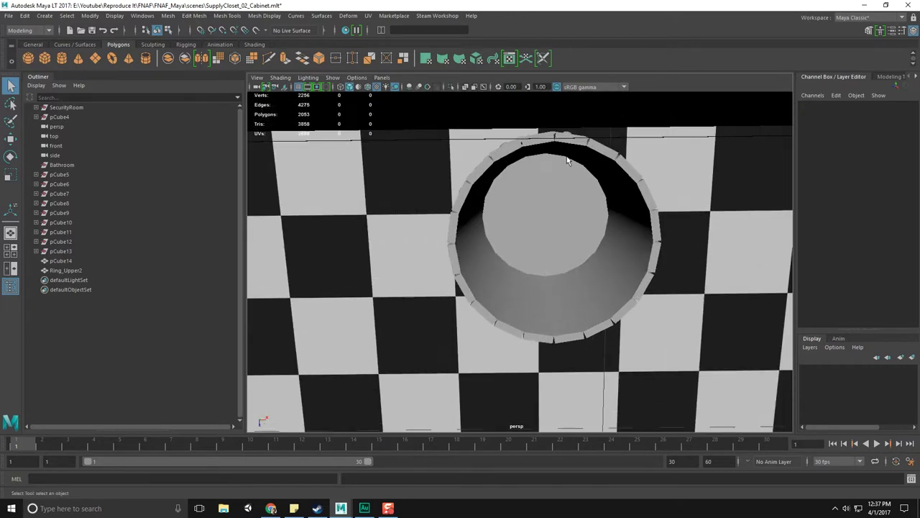
Create a polygon cylinder at the origin and set its Rotate X to 90
click(568, 152)
alt+drag(580, 173, 544, 131)
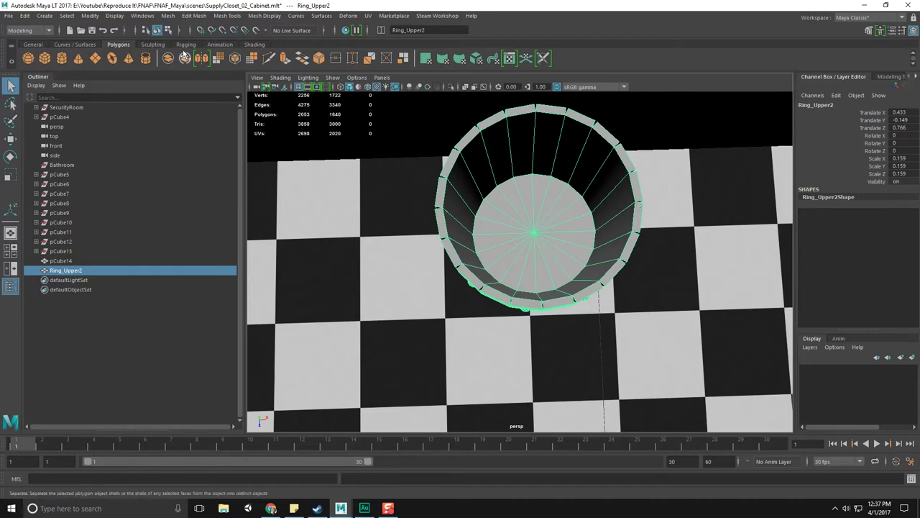
click(62, 59)
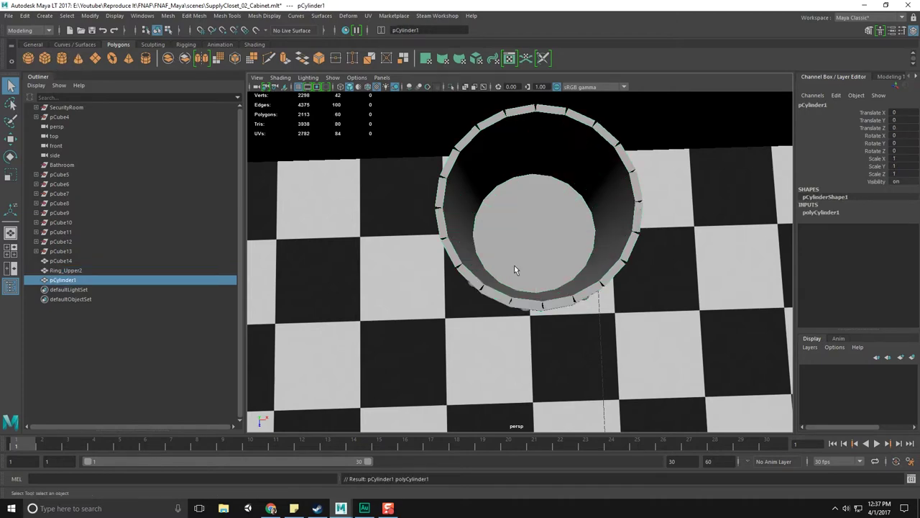
scroll(514, 265, down, 10)
key(e)
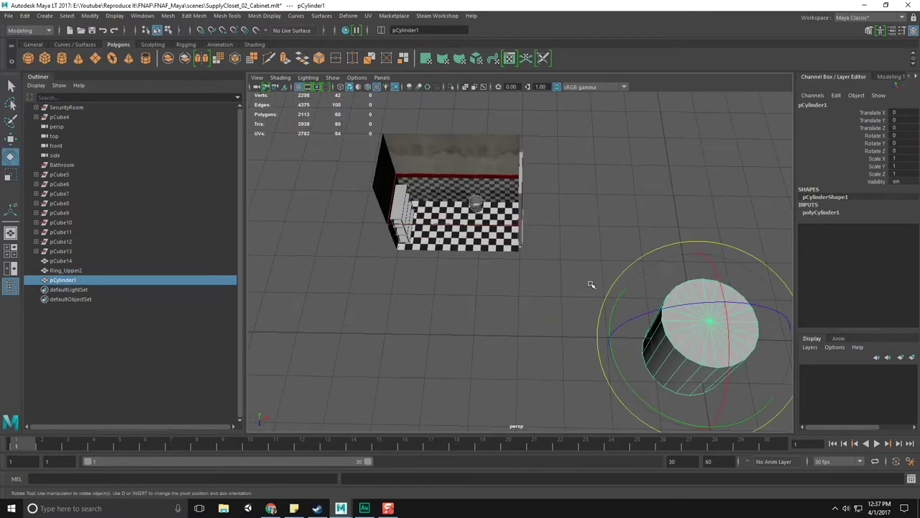
key(f)
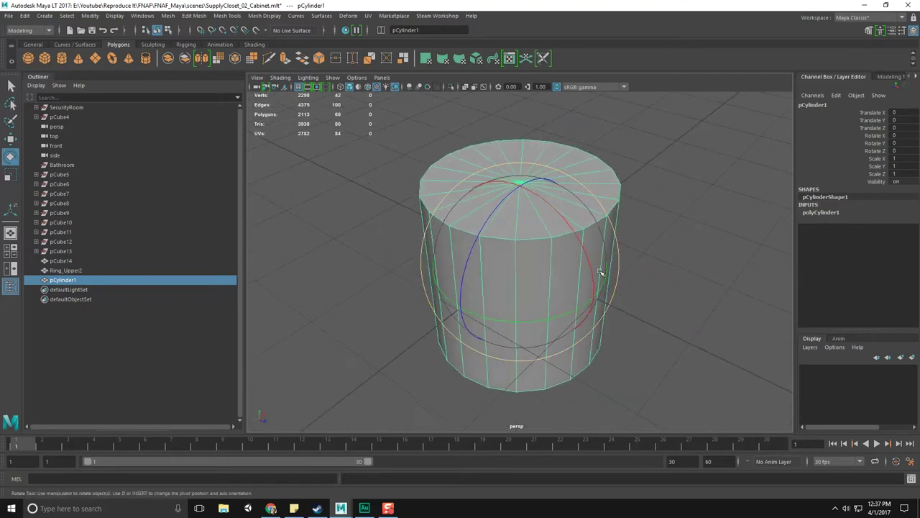
drag(544, 200, 723, 241)
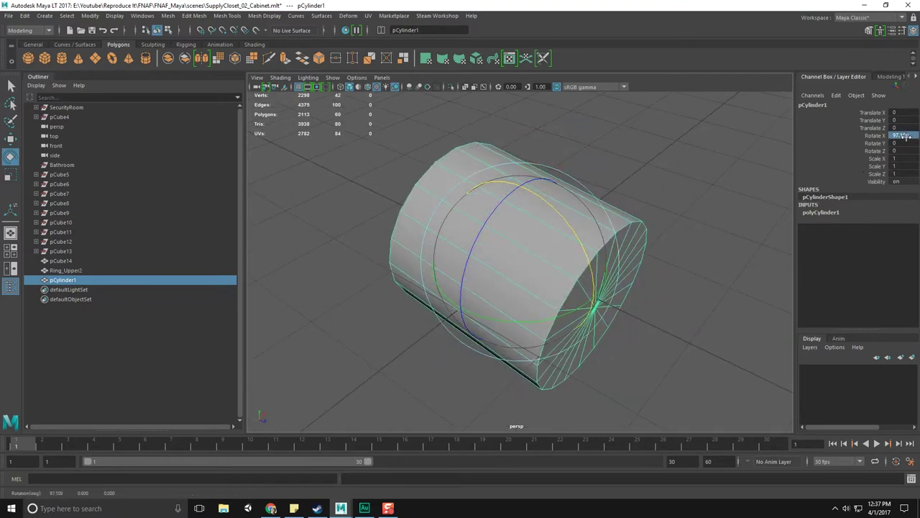
text(90)
key(Return)
Reduce the cylinder's Subdivisions Axis in stages, trying 18 and 16 and settling on 14
click(831, 213)
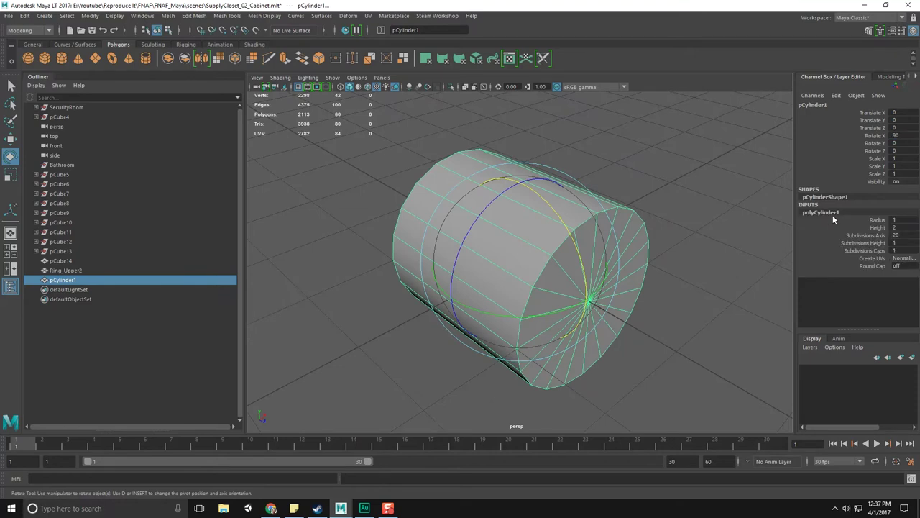
key(Return)
key(1)
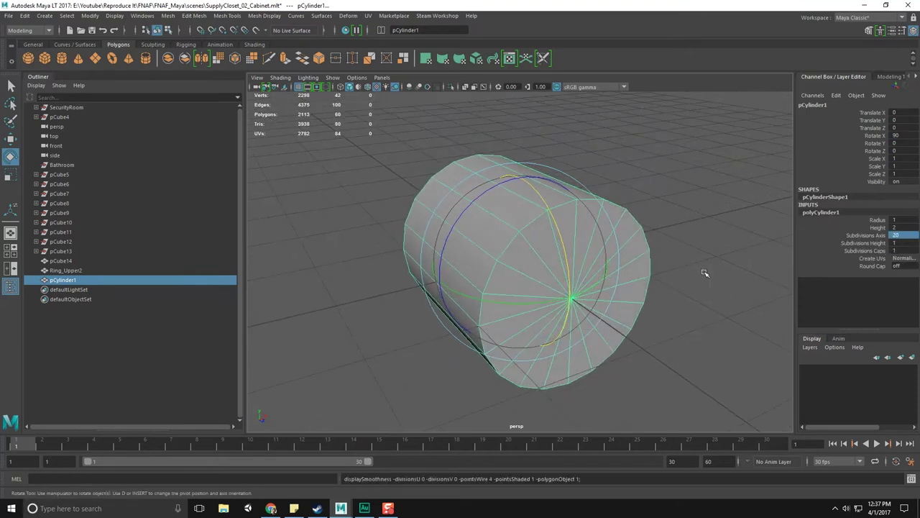
key(Return)
alt+drag(755, 263, 705, 247)
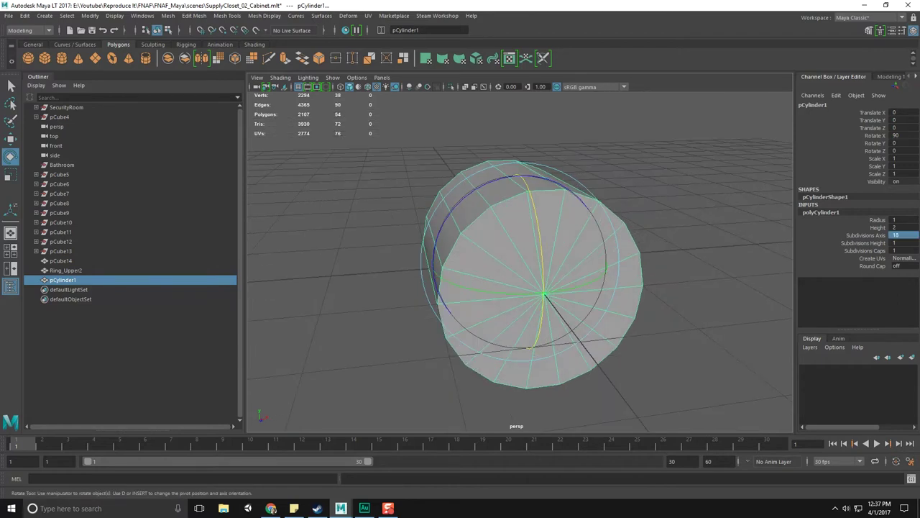
click(904, 240)
text(16)
key(Return)
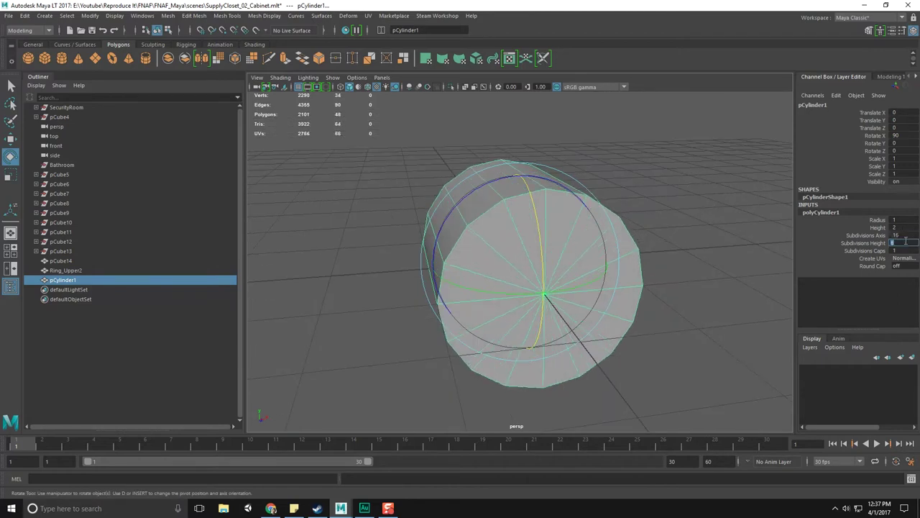
text(14)
key(Return)
Flatten the cylinder along its axis to Scale Y 0.236
alt+drag(629, 259, 580, 247)
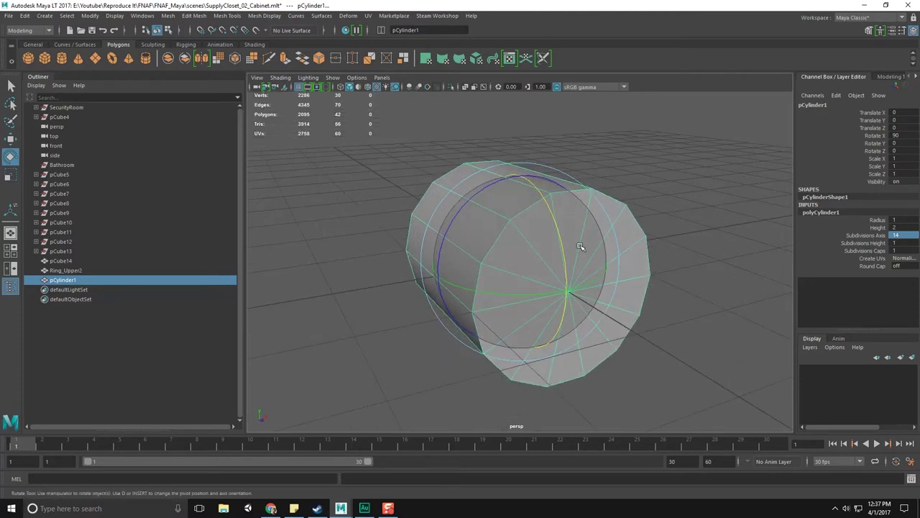
key(r)
alt+drag(575, 280, 620, 271)
alt+drag(620, 271, 575, 272)
key(q)
Bevel the edge loop around the flattened cylinder's front rim, keeping the bevel Fraction small
right_click(572, 230)
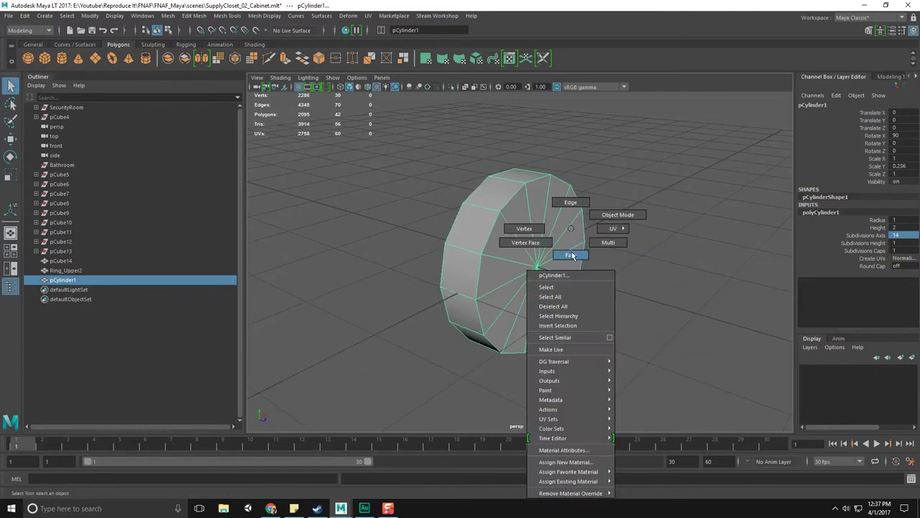
click(570, 255)
right_click(495, 204)
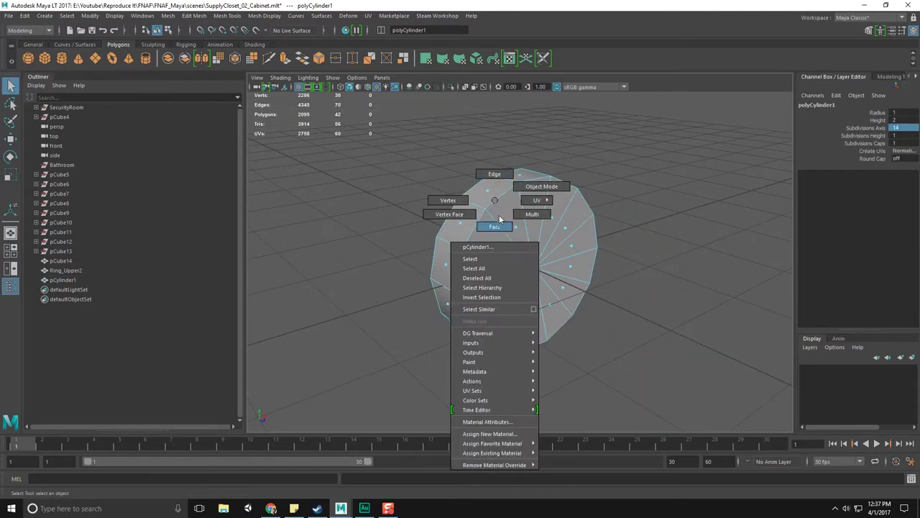
click(493, 174)
shift+right_drag(475, 233, 530, 228)
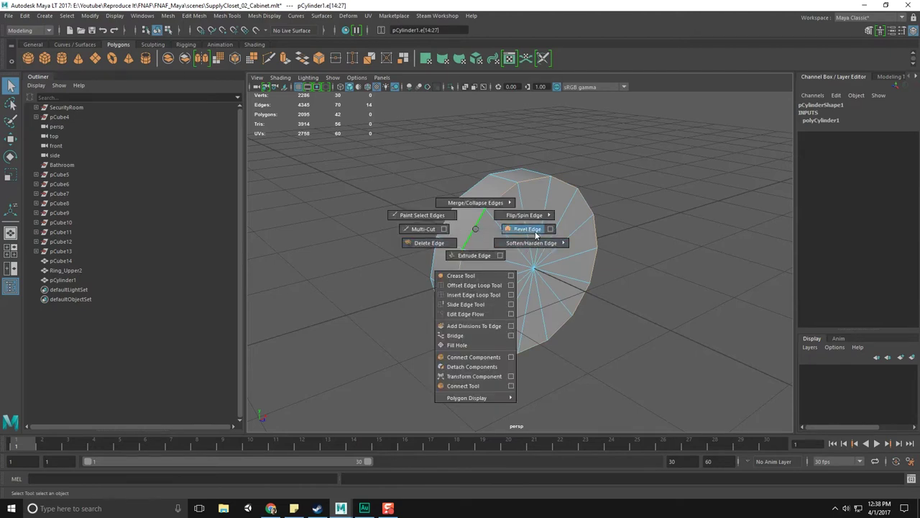
shift+right_drag(536, 233, 535, 234)
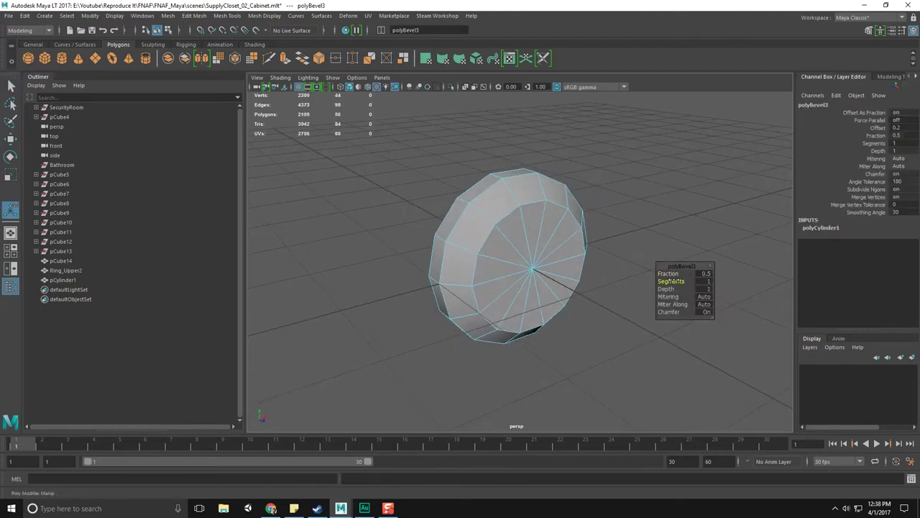
drag(670, 274, 670, 274)
Try to snap the bevel's outer edge loop level with the front face along the cylinder's axis, undoing each attempt
right_drag(539, 210, 538, 186)
key(q)
double_click(499, 192)
key(w)
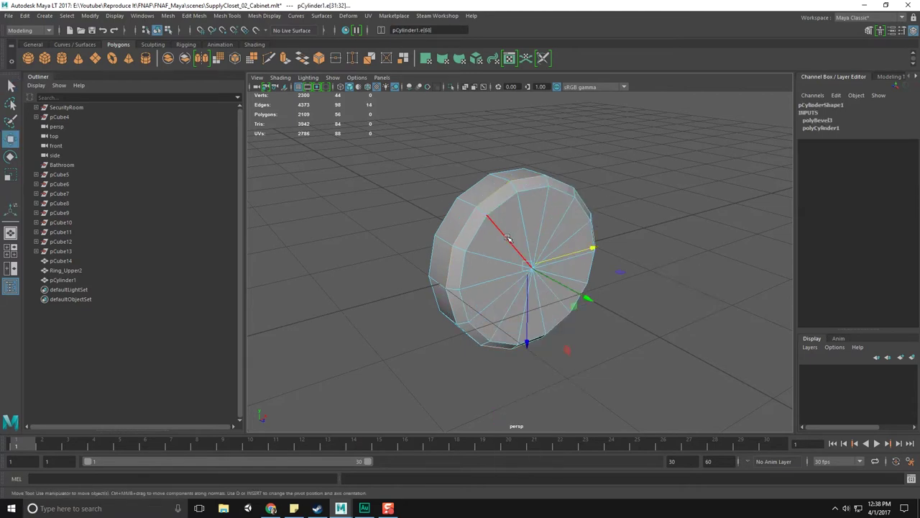
alt+drag(508, 238, 550, 259)
click(610, 297)
key(v)
middle_drag(548, 199, 600, 263)
middle_drag(522, 198, 509, 195)
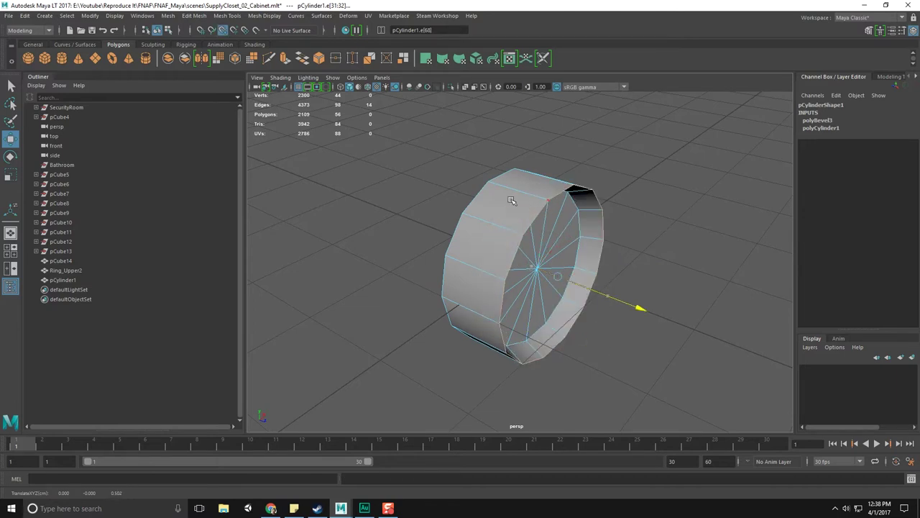
key(ctrl+z)
alt+drag(580, 254, 622, 234)
middle_drag(494, 170, 500, 168)
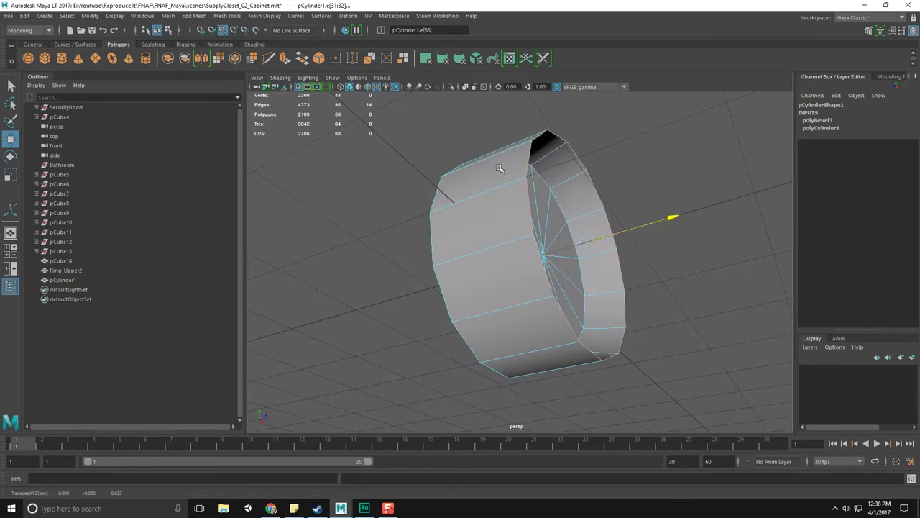
key(ctrl+z)
Save the scene and return to edge selection on the beveled cylinder
alt+drag(516, 186, 543, 185)
key(ctrl+s)
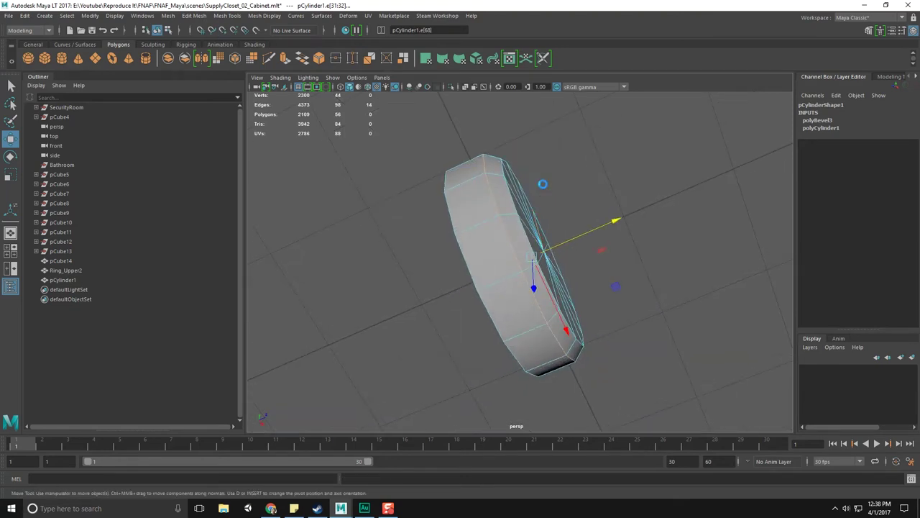
key(F8)
click(544, 186)
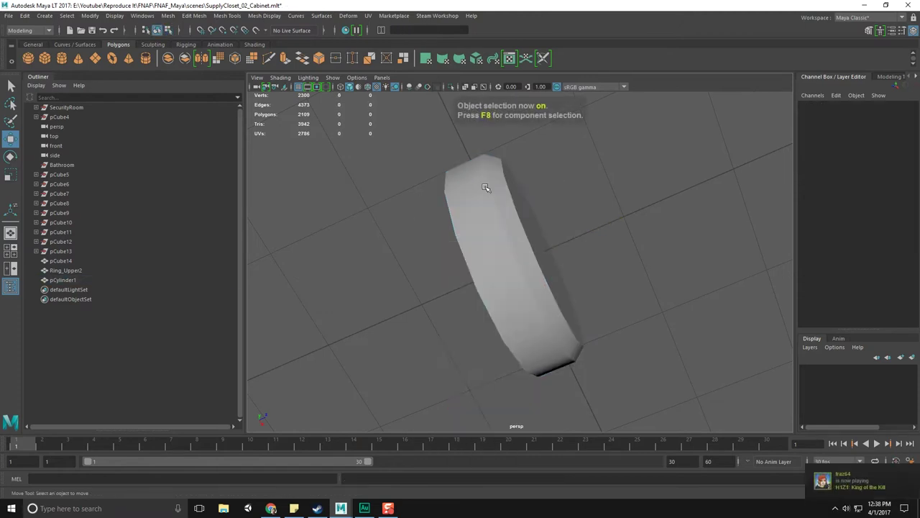
click(487, 190)
alt+drag(492, 222, 529, 296)
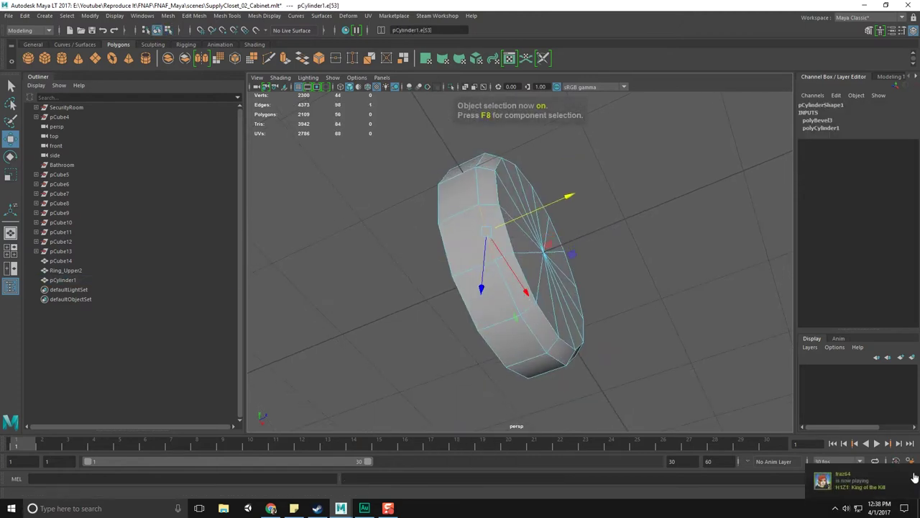
Retry snapping the bevel's outer edge loop along the cylinder's axis and undo the resulting moves
double_click(478, 188)
alt+drag(531, 218, 558, 232)
drag(617, 229, 617, 230)
middle_drag(547, 258, 541, 260)
alt+drag(541, 261, 588, 271)
middle_drag(551, 263, 546, 259)
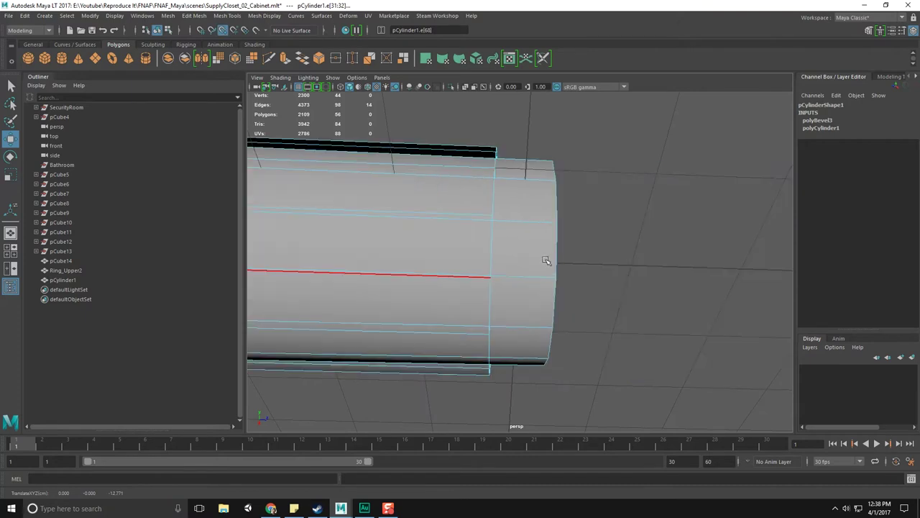
key(ctrl+z)
key(ctrl+z)
key(ctrl+z)
key(ctrl+z)
key(ctrl+z)
key(ctrl+z)
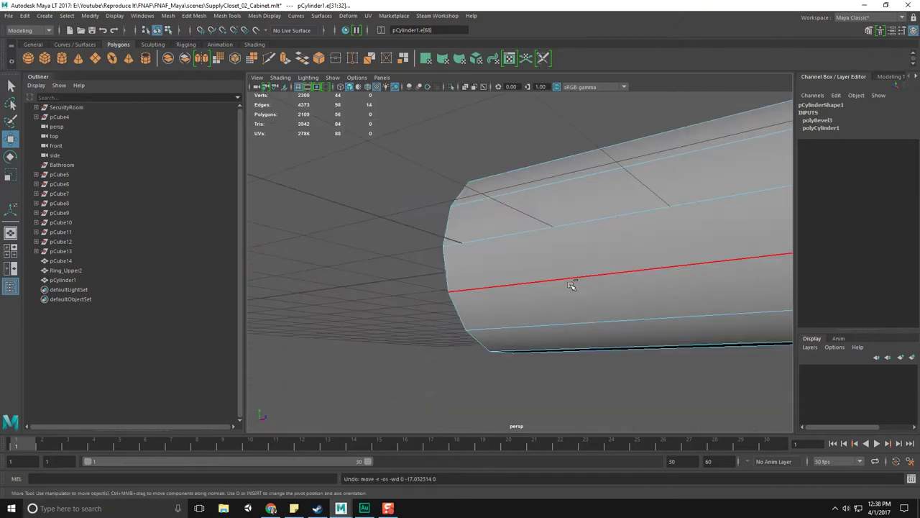
Delete the cylinder's construction history
key(F8)
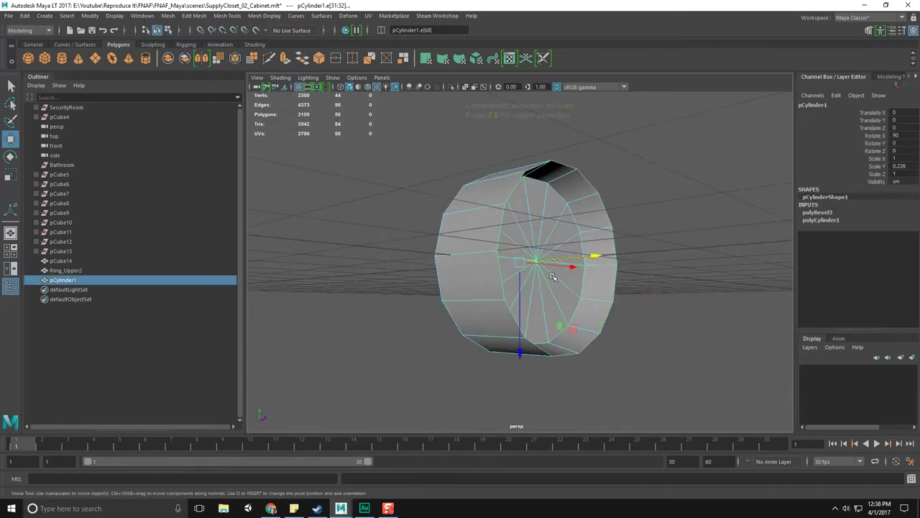
click(26, 15)
mouse_move(77, 129)
click(177, 139)
Try to vertex-snap the outer bevel loop to the front face with the history removed, and undo the moves
alt+drag(414, 190, 449, 202)
right_drag(499, 197, 522, 162)
drag(629, 223, 525, 278)
key(v)
key(ctrl+z)
alt+drag(525, 205, 539, 292)
key(v)
middle_drag(566, 288, 617, 278)
scroll(616, 278, down, 10)
alt+middle_drag(575, 315, 566, 169)
scroll(526, 222, down, 6)
alt+drag(526, 222, 653, 214)
scroll(652, 217, down, 10)
key(ctrl+z)
scroll(549, 228, up, 6)
key(ctrl+z)
key(ctrl+z)
key(ctrl+z)
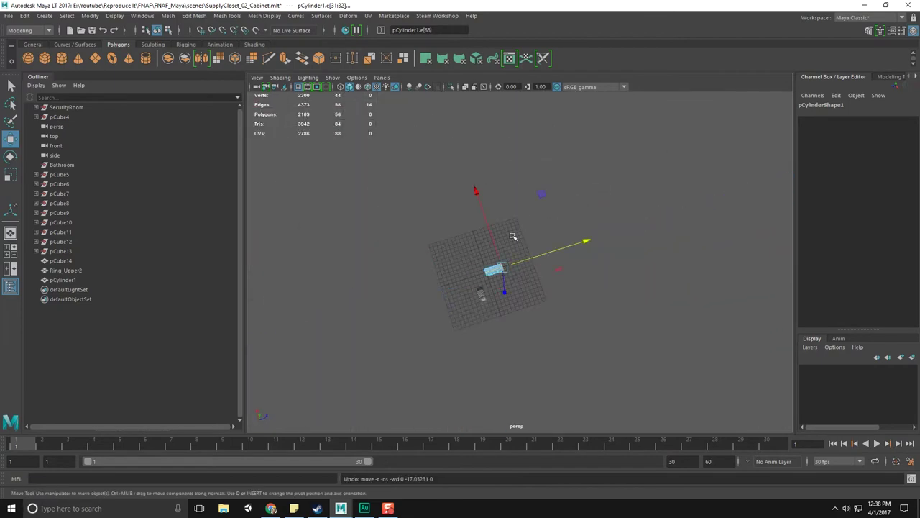
Move the outer bevel edge loop along the cylinder's axis until it lines up with the front face
scroll(514, 244, up, 9)
drag(508, 263, 261, 343)
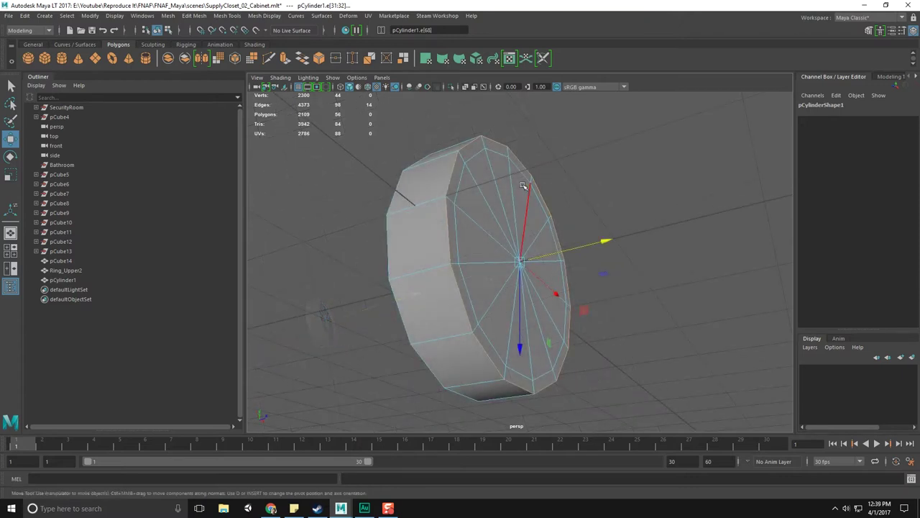
alt+drag(522, 186, 513, 183)
Select the bevel ring and front cap faces and scale them flat along the cylinder's axis
key(F8)
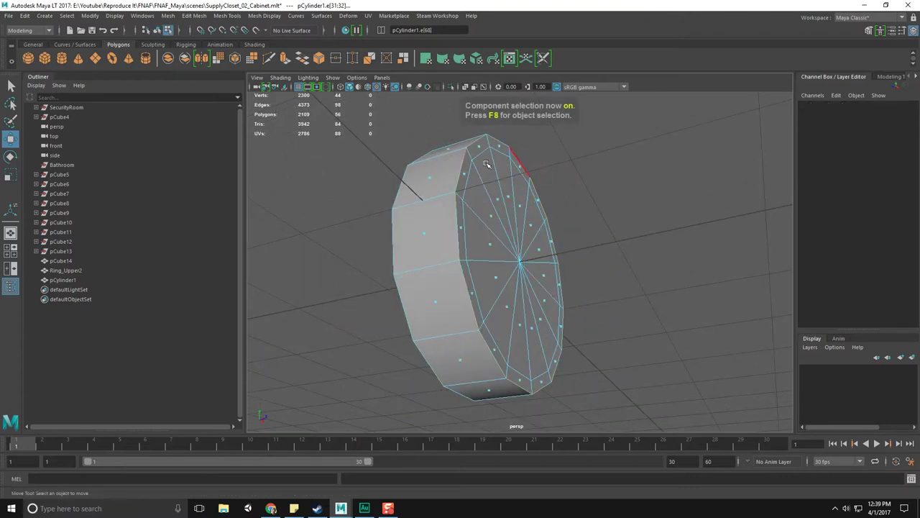
shift+double_click(463, 179)
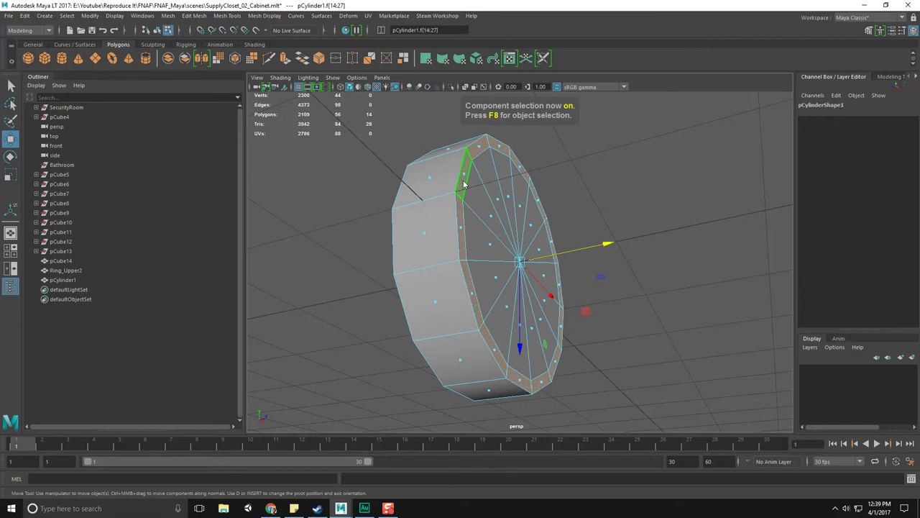
ctrl+right_drag(465, 181, 409, 156)
alt+drag(494, 209, 524, 230)
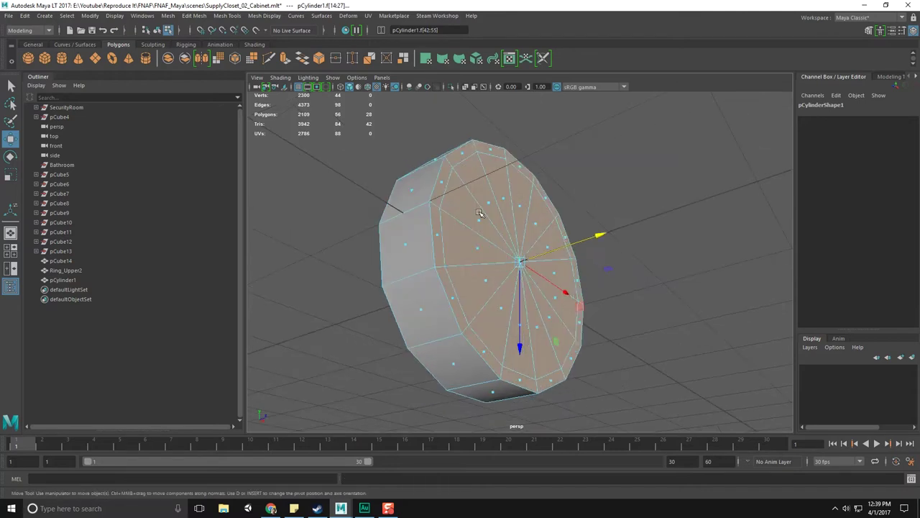
key(r)
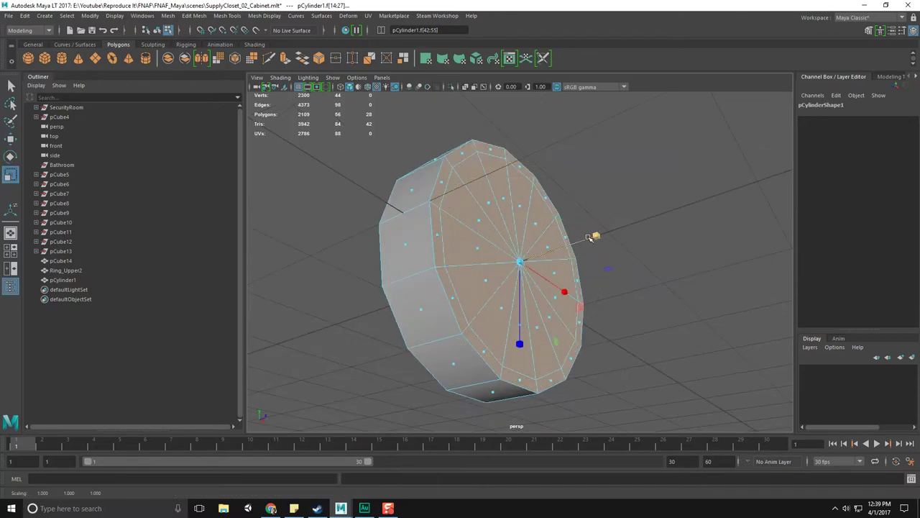
alt+drag(527, 257, 564, 278)
click(572, 267)
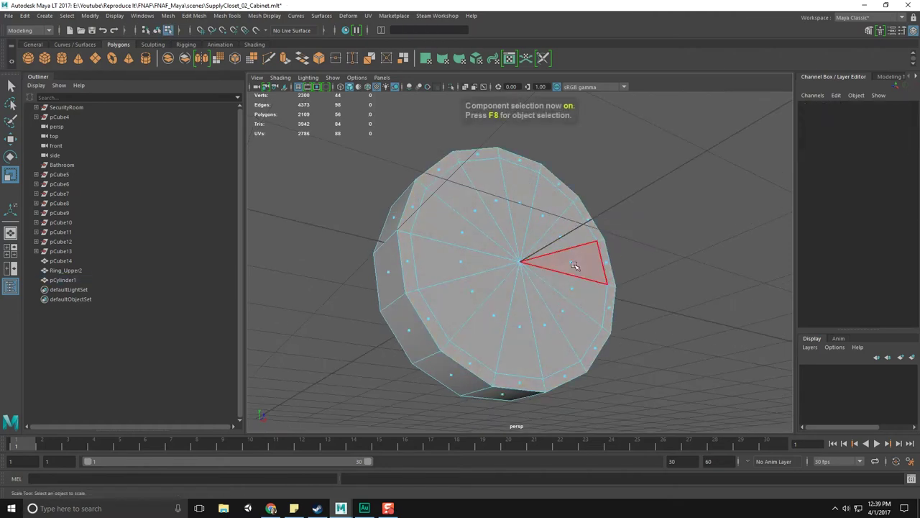
Select the triangular faces of the cylinder's back cap and delete them
key(F8)
click(583, 253)
alt+drag(582, 255, 474, 271)
right_drag(568, 242, 570, 268)
alt+drag(552, 249, 591, 239)
drag(571, 124, 600, 348)
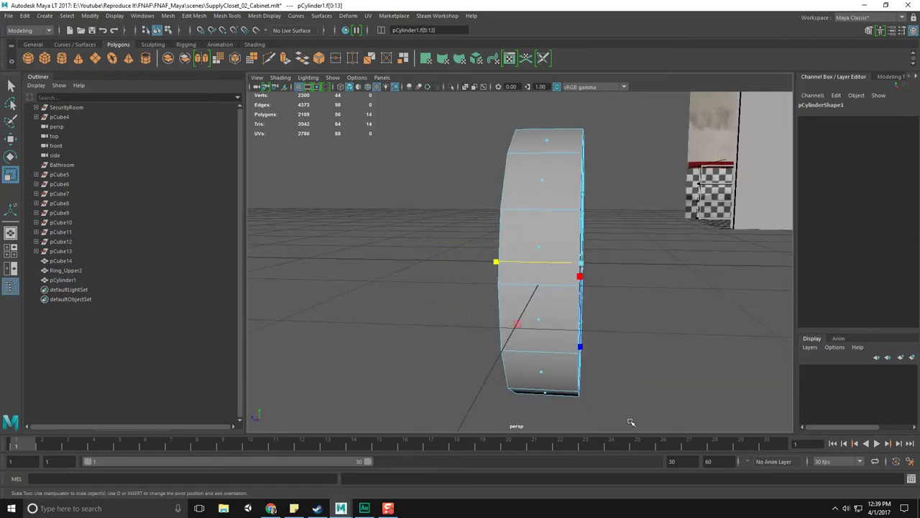
key(Delete)
Scale the front face's inner edge loop toward the centre to about half the disc's width
alt+drag(630, 423, 604, 287)
right_drag(518, 213, 519, 237)
click(508, 143)
double_click(472, 156)
right_drag(472, 156, 474, 150)
drag(516, 261, 505, 263)
Insert an edge loop on the front face between the inner loop and the outer rim, checking it in wireframe
shift+right_click(490, 170)
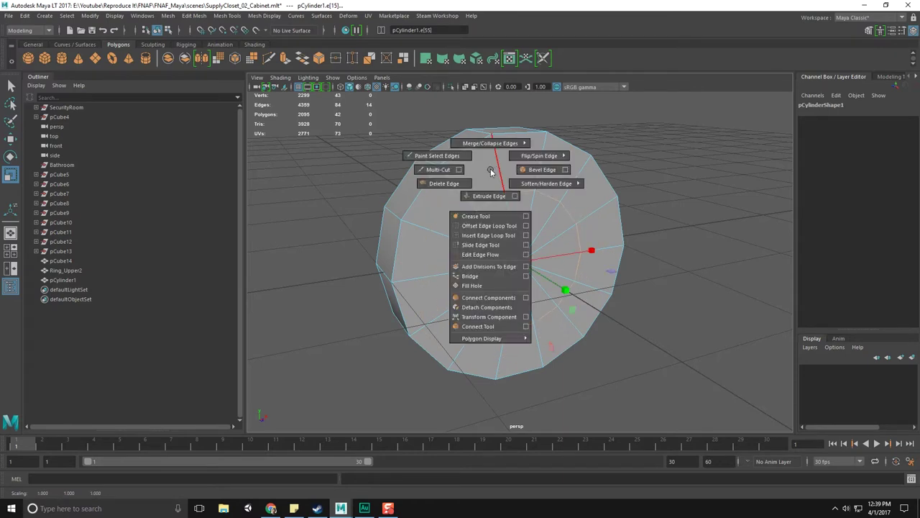
key(F8)
shift+right_drag(489, 174, 439, 194)
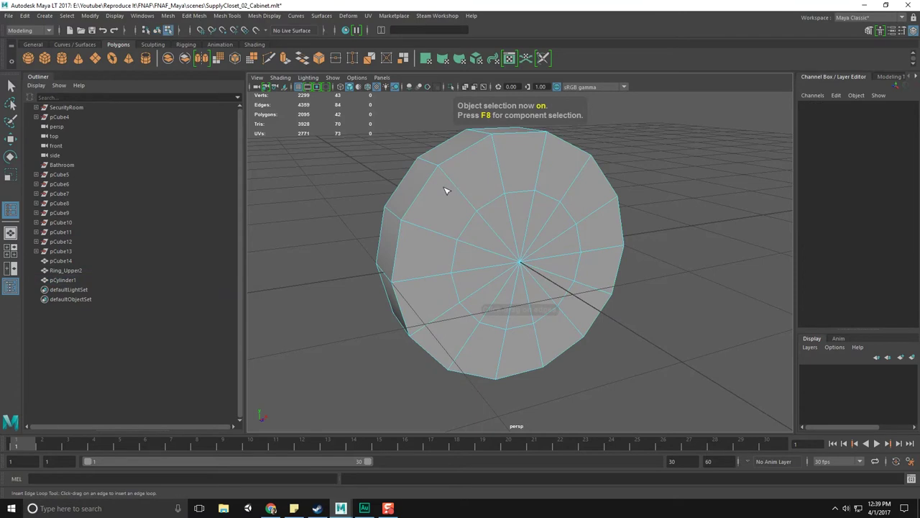
drag(464, 194, 489, 226)
key(w)
key(r)
key(4)
key(F8)
key(F8)
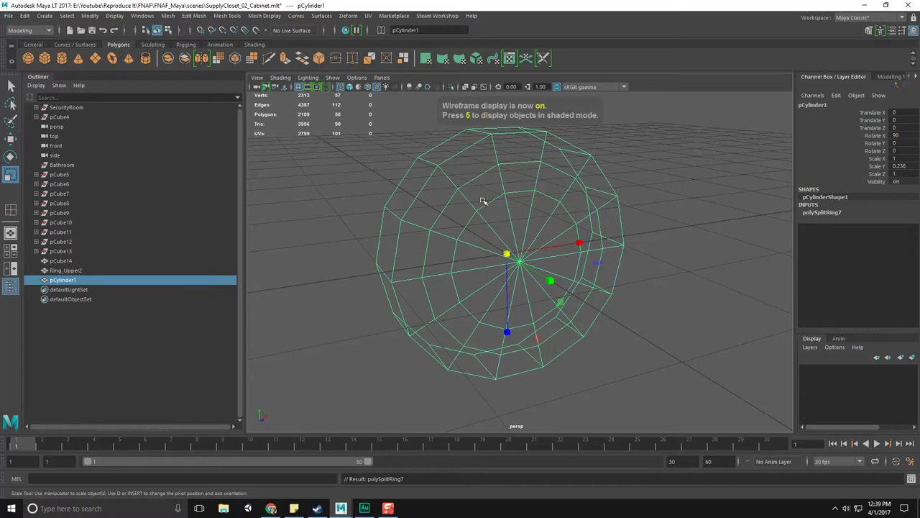
key(5)
Extrude the front faces inside the new edge loop outward by a Local Translate Z of 0.341
key(q)
right_drag(482, 204, 454, 179)
alt+drag(476, 215, 519, 238)
shift+right_drag(524, 210, 520, 232)
alt+drag(510, 234, 538, 235)
drag(596, 238, 637, 248)
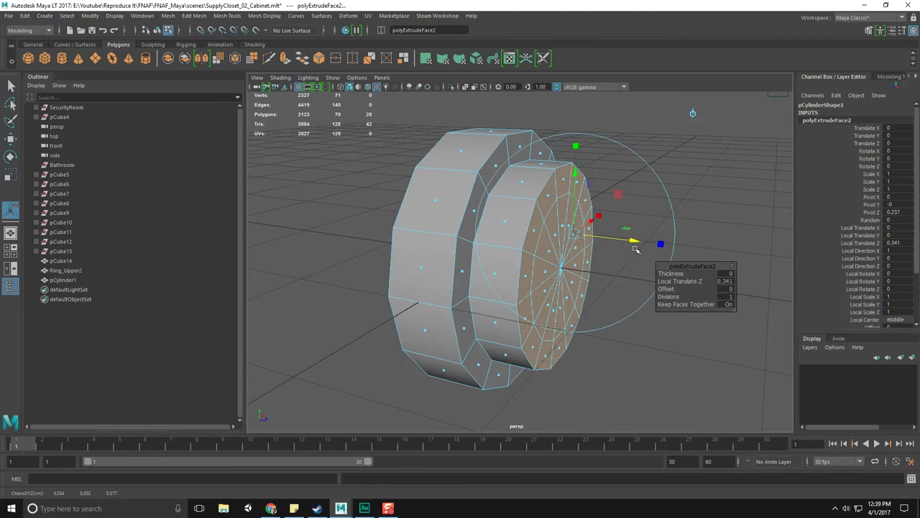
Select the inner edge loop on the raised hub's front and scale it down toward the centre
key(q)
scroll(590, 271, down, 3)
alt+drag(588, 270, 519, 243)
right_drag(518, 243, 523, 224)
double_click(525, 218)
scroll(523, 233, up, 2)
key(e)
key(r)
drag(529, 267, 517, 267)
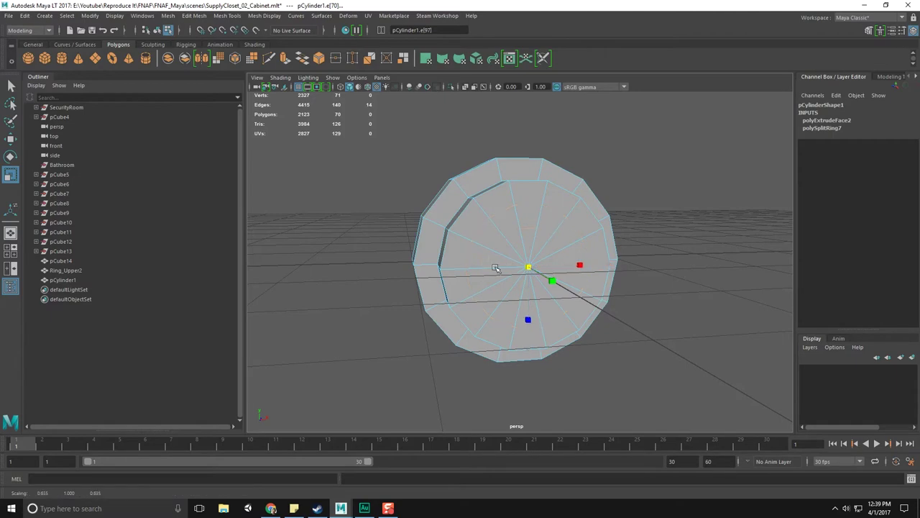
key(q)
click(663, 248)
Select only the 14 triangular faces at the hub's centre and extrude them
alt+drag(663, 247, 683, 265)
right_click(527, 218)
alt+drag(535, 212, 513, 247)
right_drag(532, 243, 535, 273)
alt+drag(535, 274, 494, 240)
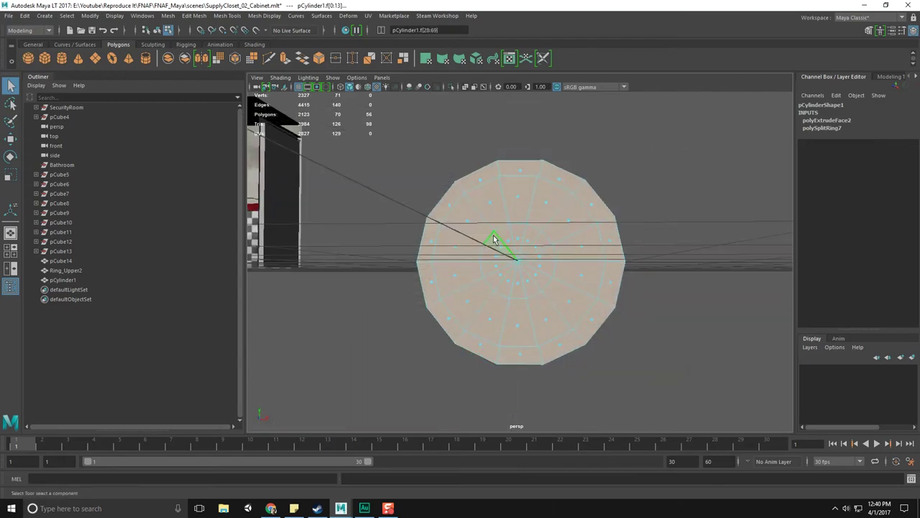
drag(549, 296, 546, 292)
alt+drag(633, 286, 608, 286)
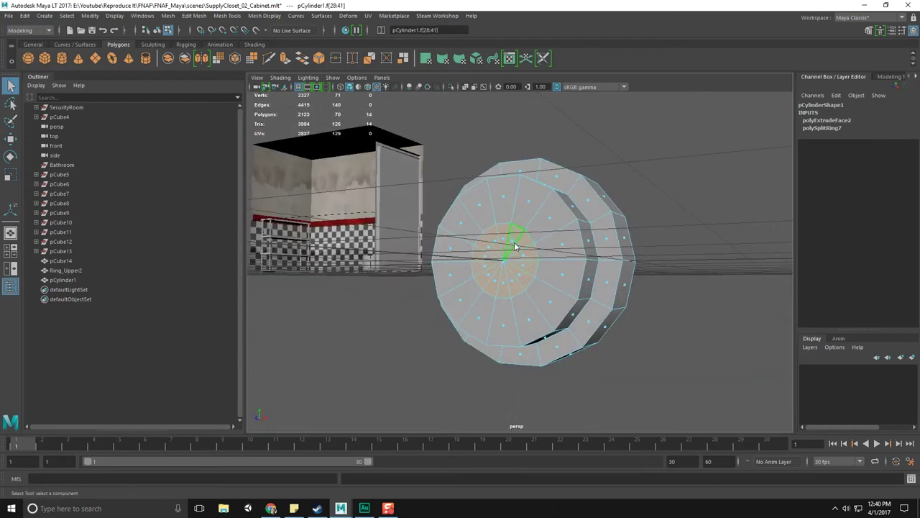
shift+right_drag(515, 243, 518, 270)
Try scaling the extruded centre faces to 0.8 and pushing them into the hub, and undo the changes
alt+drag(547, 268, 516, 225)
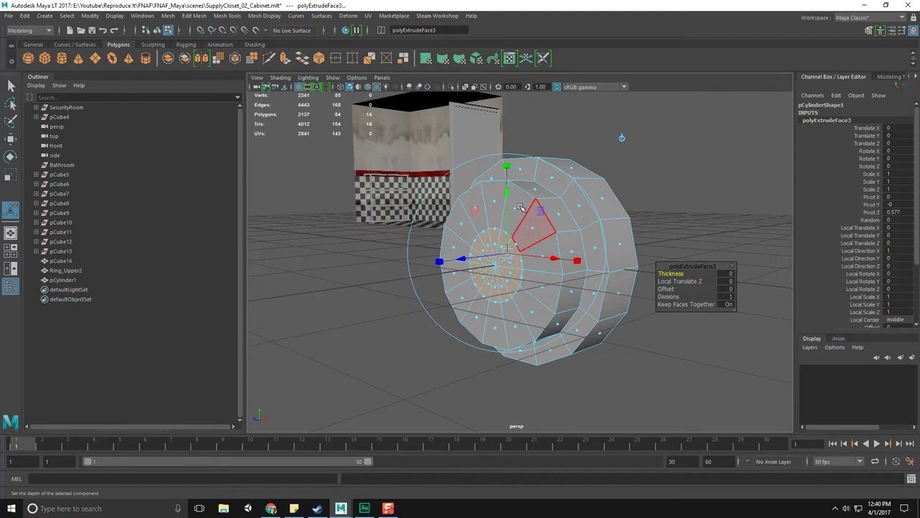
click(498, 248)
key(ctrl+z)
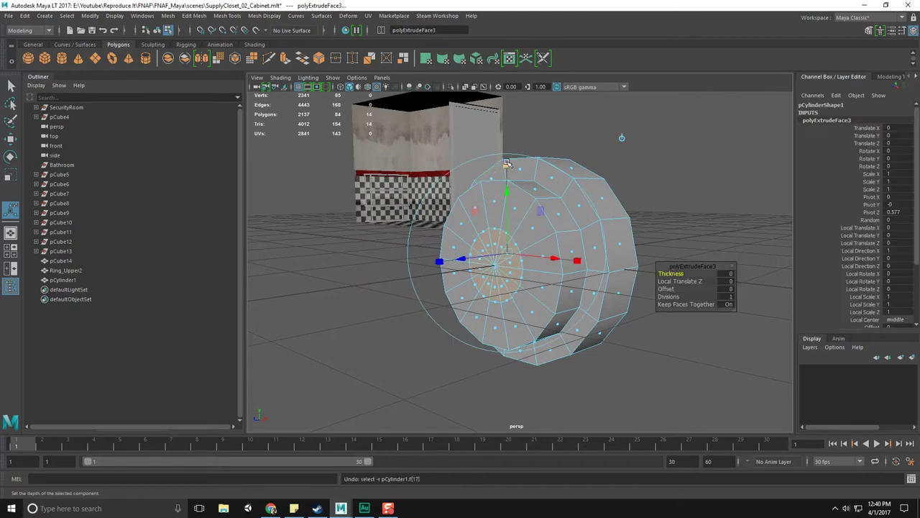
drag(506, 253, 462, 272)
key(f)
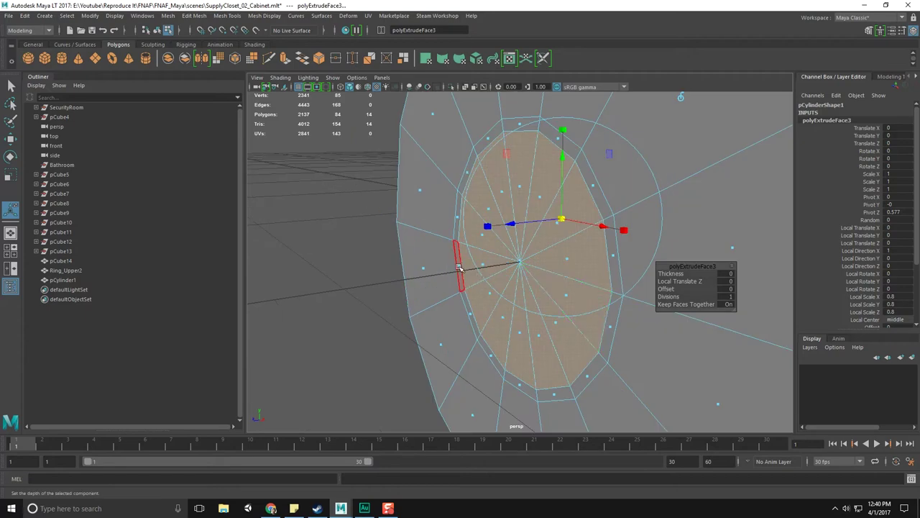
drag(504, 225, 568, 222)
alt+drag(540, 270, 587, 269)
key(ctrl+z)
key(ctrl+z)
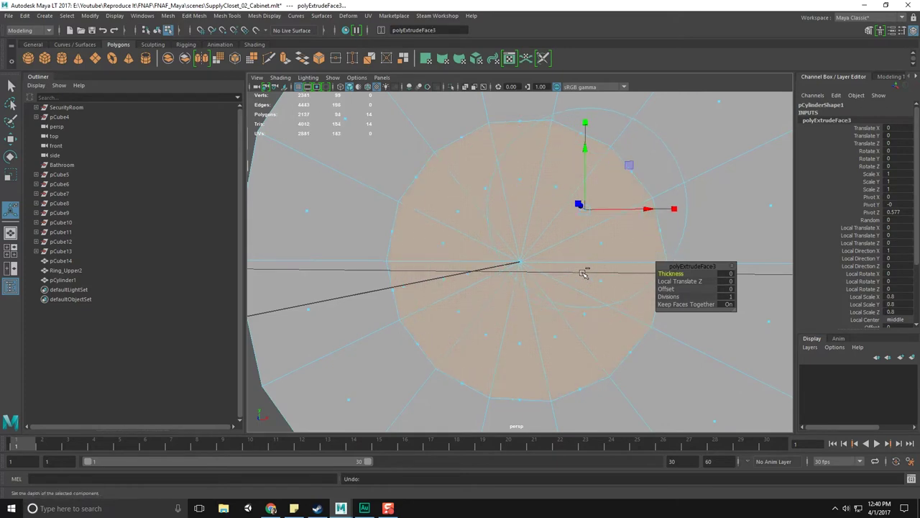
Push the extruded centre faces inward to form a shallow recess in the hub, undoing deeper attempts
alt+drag(581, 262, 575, 176)
drag(581, 223, 557, 247)
drag(546, 209, 584, 210)
key(ctrl+z)
key(ctrl+z)
key(ctrl+z)
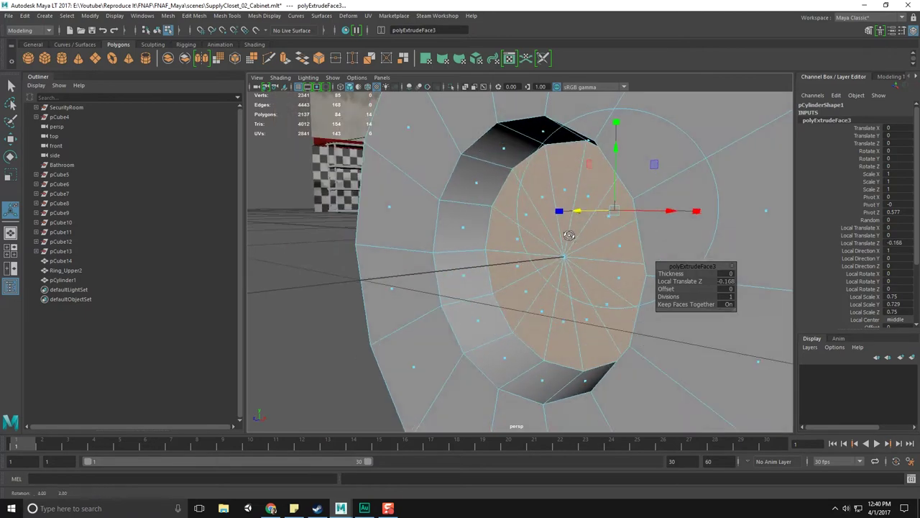
drag(537, 220, 573, 215)
Try insetting the recess's centre faces with another scaled-down extrusion, and delete the edge loop it added
key(ctrl+e)
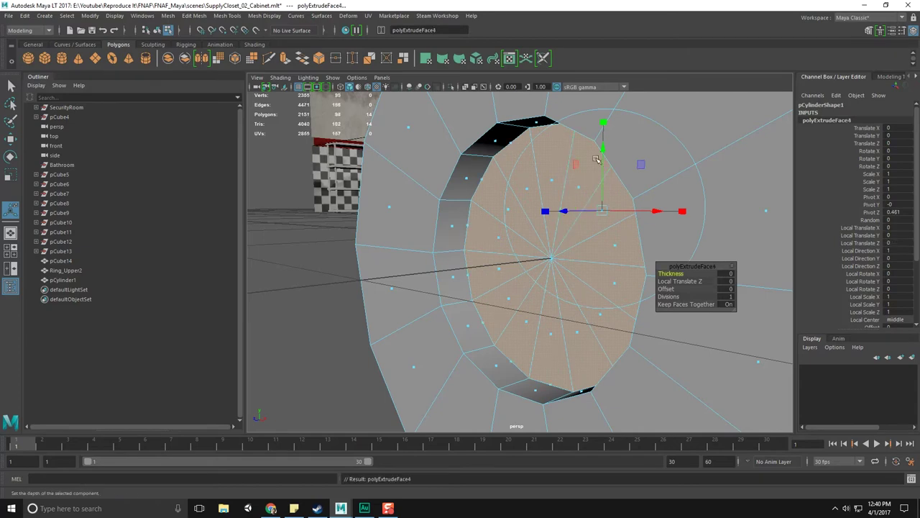
drag(603, 210, 596, 210)
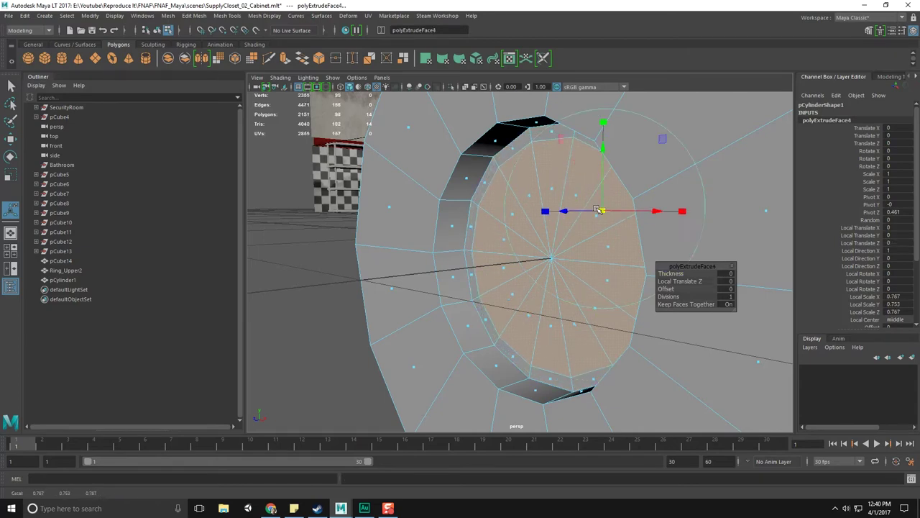
scroll(591, 221, down, 5)
key(q)
click(401, 270)
alt+drag(402, 274, 539, 273)
scroll(513, 295, down, 5)
scroll(513, 295, up, 5)
scroll(582, 291, down, 5)
scroll(581, 291, up, 6)
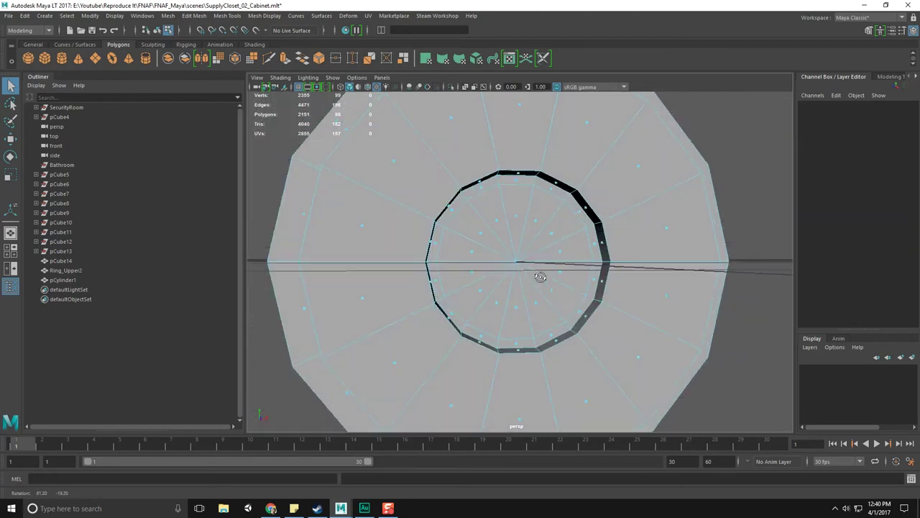
click(541, 194)
key(ctrl+Delete)
Select the 14 triangular faces at the floor of the hub's recess
alt+drag(587, 203, 528, 216)
right_drag(528, 216, 526, 238)
alt+drag(527, 241, 487, 189)
shift+click(505, 217)
shift+click(488, 231)
ctrl+right_drag(467, 206, 471, 188)
alt+drag(471, 188, 489, 214)
ctrl+right_drag(487, 215, 436, 199)
alt+drag(436, 200, 533, 260)
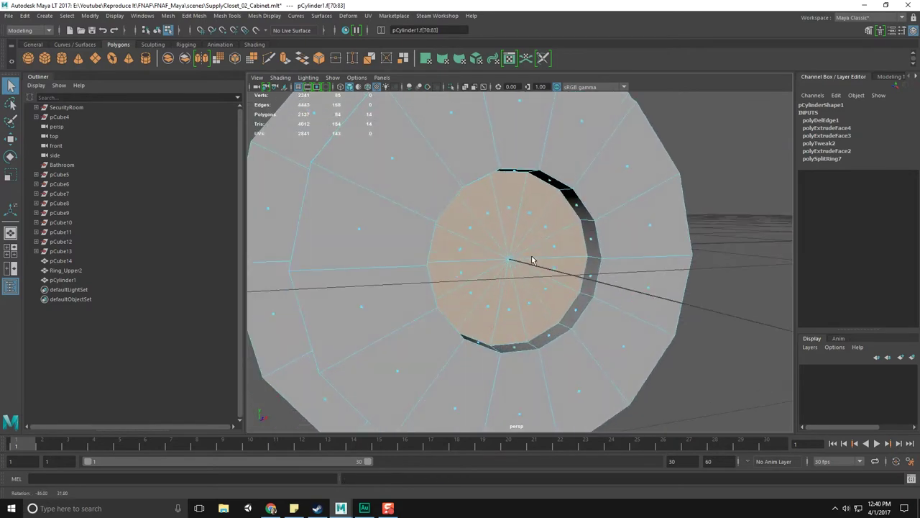
Try extracting the recess's centre faces and scaling them, undo the extraction, and return to object selection
shift+right_drag(523, 232, 525, 382)
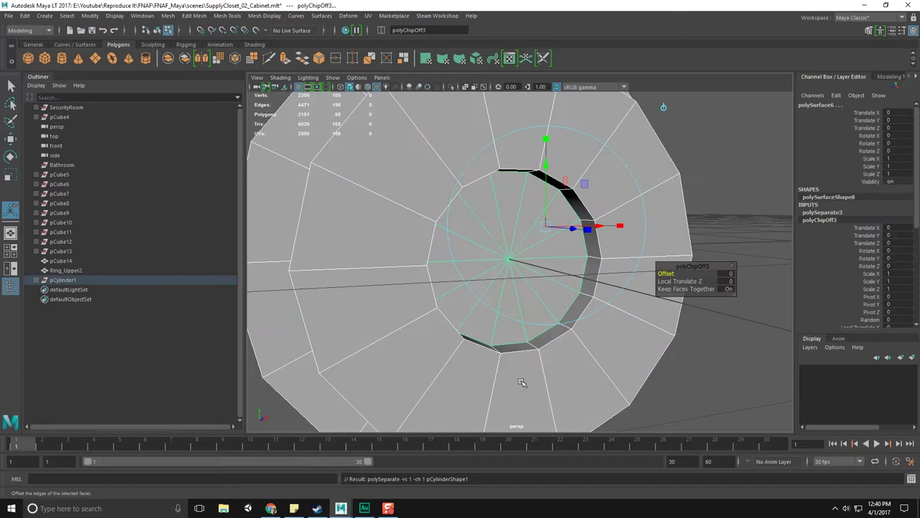
alt+drag(544, 300, 548, 191)
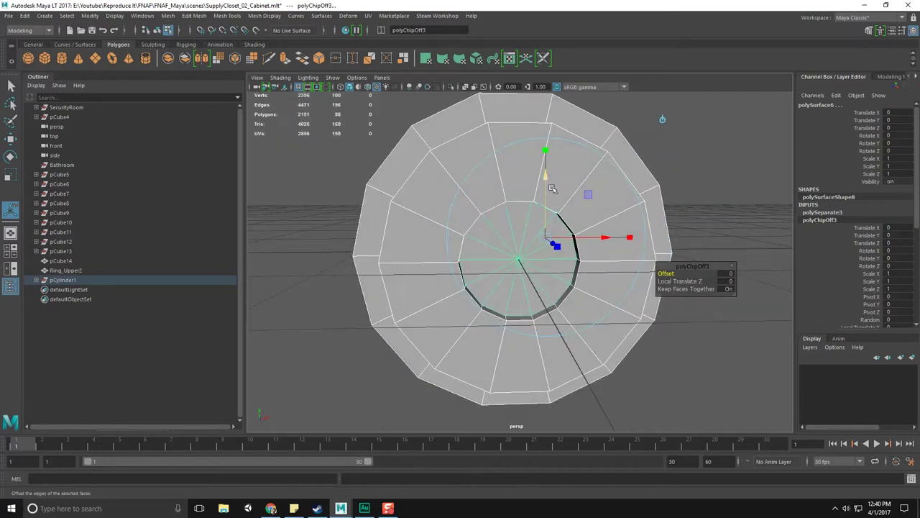
click(662, 121)
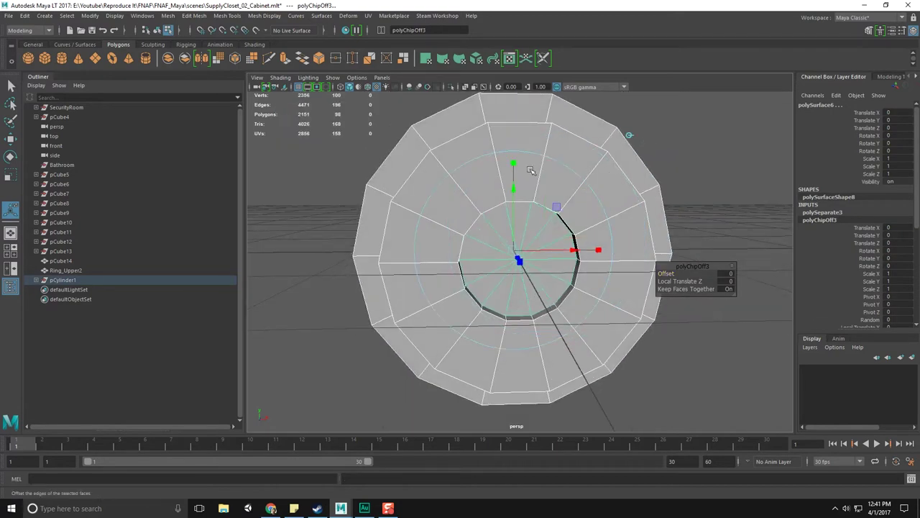
mouse_move(515, 251)
mouse_down()
mouse_move(598, 271)
mouse_move(503, 242)
mouse_up()
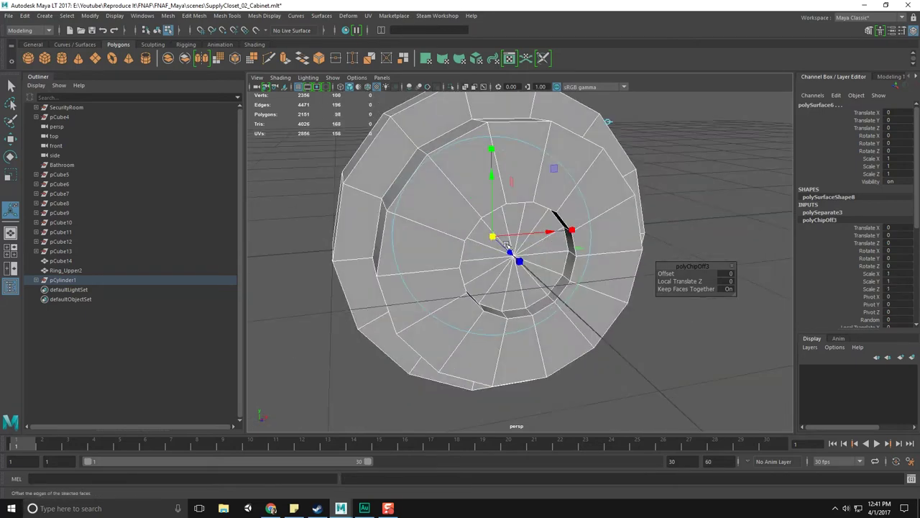
key(ctrl+z)
alt+drag(530, 204, 533, 208)
key(F8)
key(q)
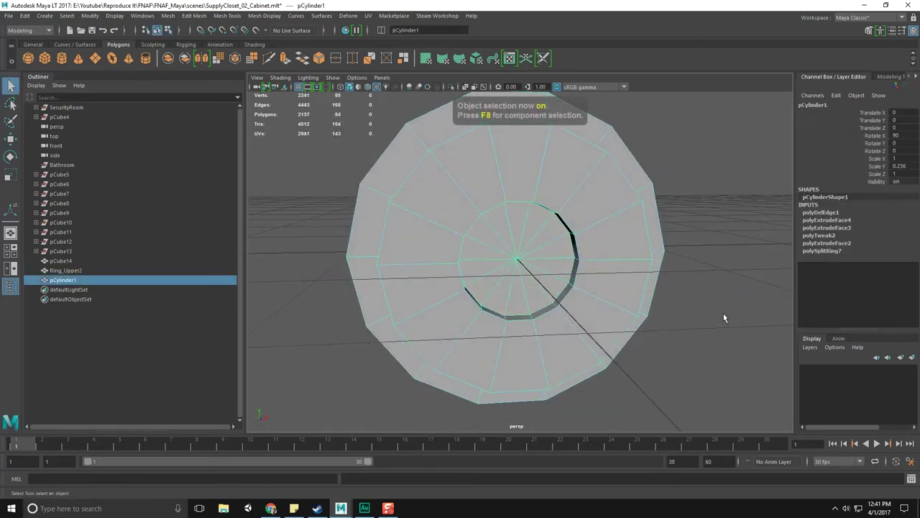
ctrl+click(544, 221)
click(543, 215)
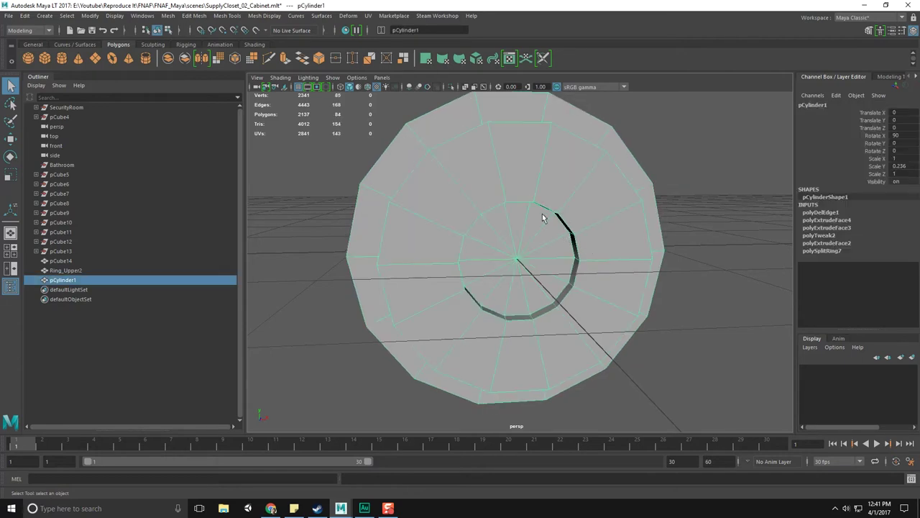
Reselect only the ring of 14 triangular faces at the centre of the hub's recess
alt+drag(573, 280, 538, 253)
right_drag(539, 251, 540, 274)
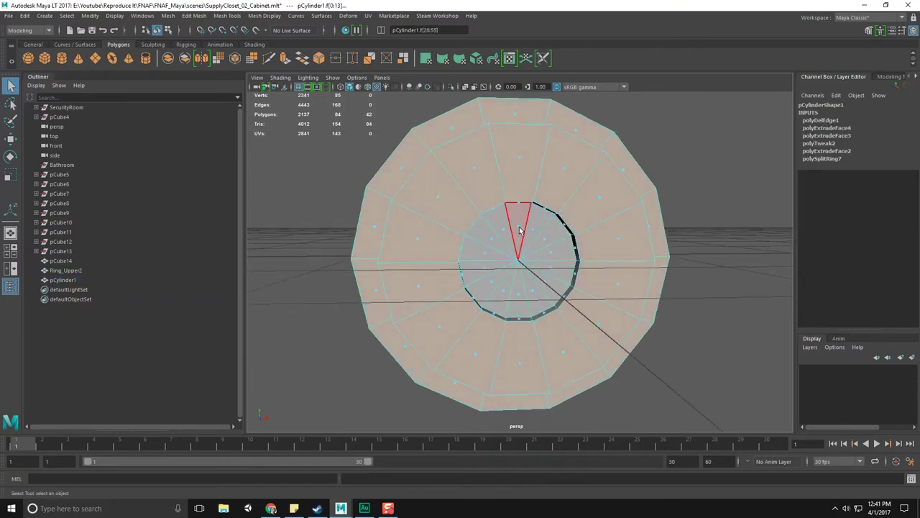
alt+drag(520, 230, 545, 220)
click(544, 220)
shift+double_click(524, 217)
ctrl+right_drag(524, 217, 455, 206)
scroll(479, 240, up, 3)
ctrl+right_drag(510, 235, 424, 209)
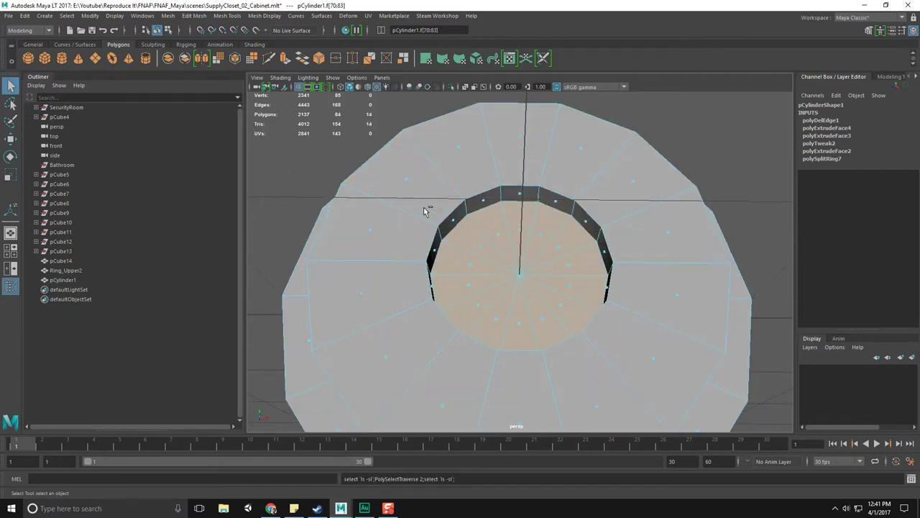
Extract the selected centre faces as a separate disc and return to object selection
alt+drag(544, 264, 538, 246)
shift+right_drag(538, 246, 537, 403)
alt+drag(590, 316, 551, 293)
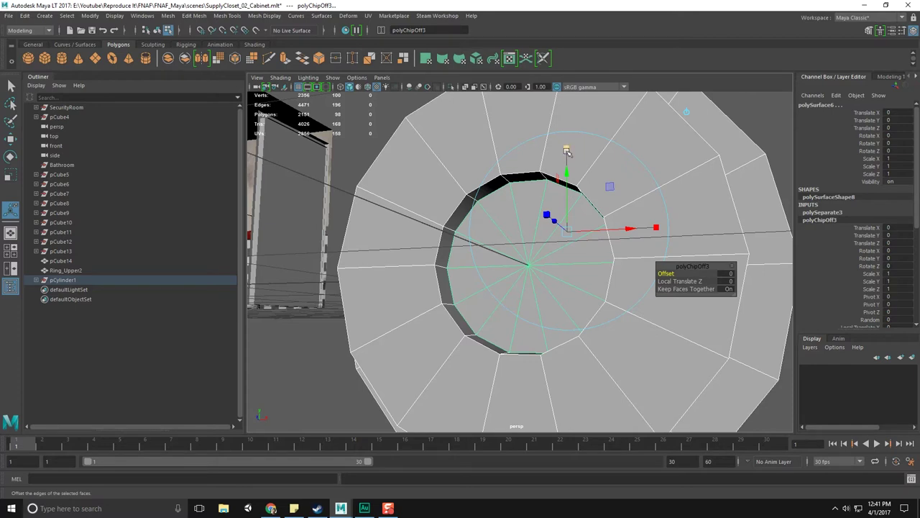
alt+drag(564, 236, 551, 247)
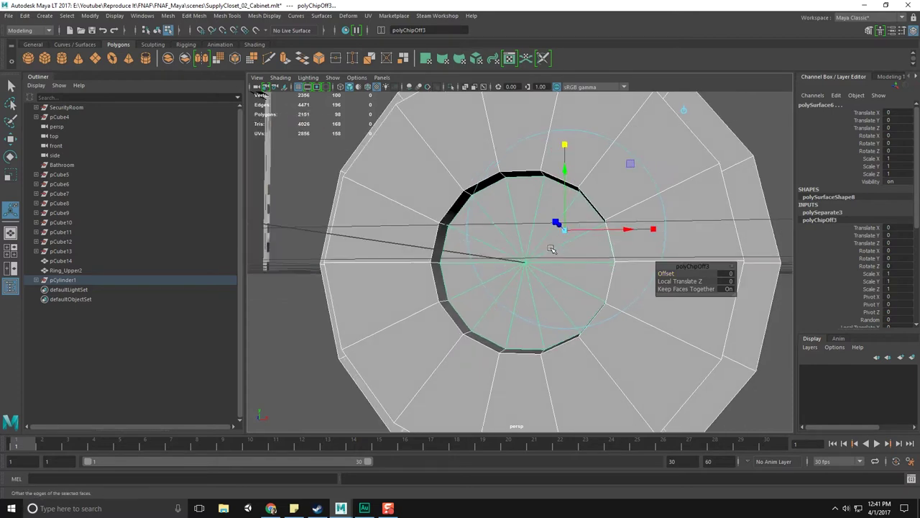
key(q)
key(F8)
Scale the extracted centre disc uniformly to 0.908 and shift it to Translate Y 0.354
click(515, 264)
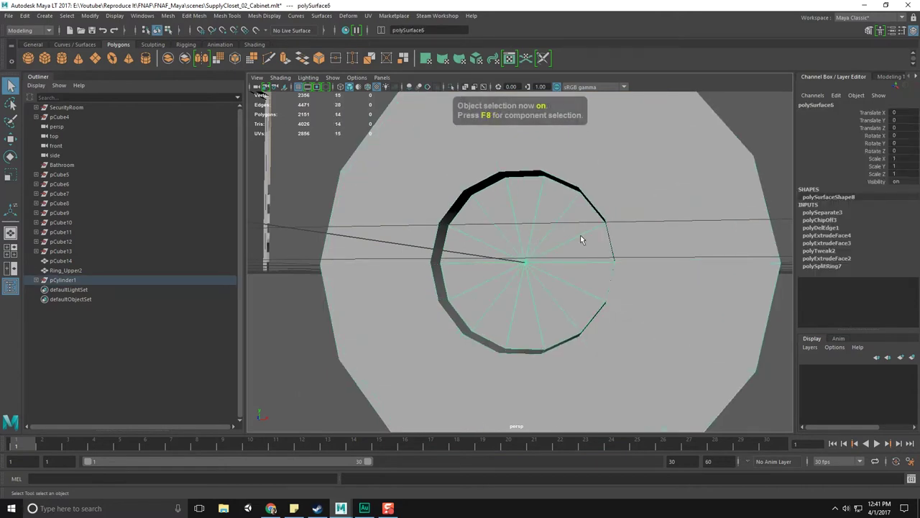
click(554, 275)
key(r)
mouse_move(541, 264)
mouse_down()
mouse_move(533, 265)
mouse_move(562, 277)
mouse_move(540, 259)
mouse_move(508, 284)
mouse_move(555, 266)
mouse_move(548, 260)
mouse_up()
key(w)
alt+drag(548, 260, 679, 287)
scroll(682, 287, down, 5)
key(q)
click(679, 286)
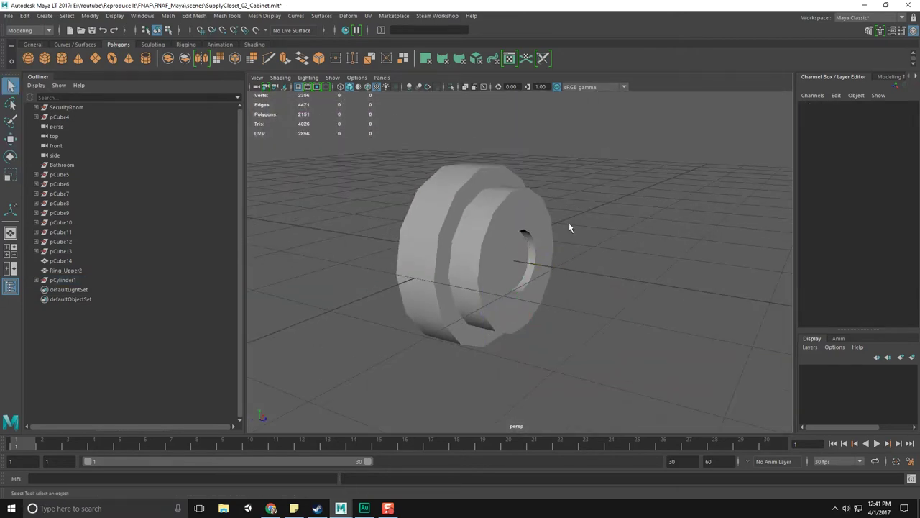
Select both the centre disc and the surrounding stepped cylinder body
scroll(534, 272, down, 3)
click(523, 260)
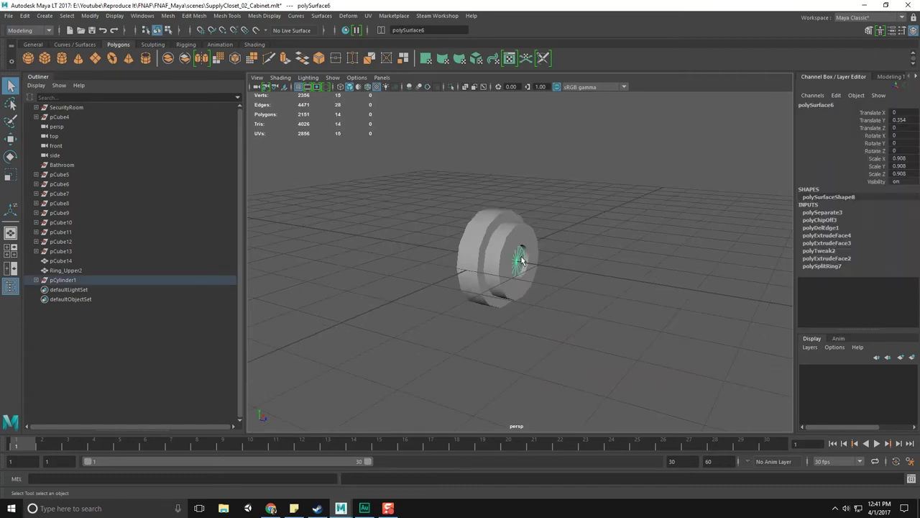
scroll(533, 285, down, 3)
alt+drag(533, 286, 501, 269)
click(501, 269)
key(f)
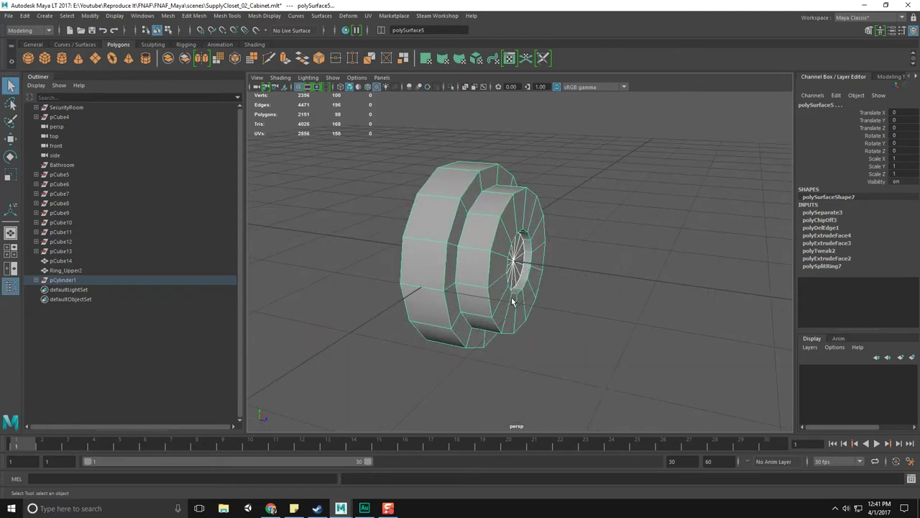
key(r)
drag(472, 256, 407, 270)
key(ctrl+z)
Combine the centre disc and the stepped cylinder body into one mesh
scroll(469, 273, up, 5)
alt+drag(591, 280, 564, 280)
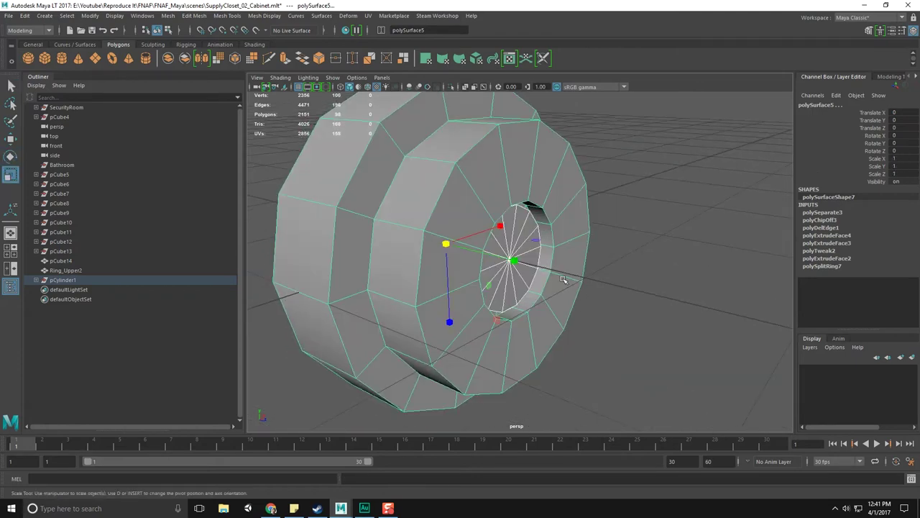
click(168, 59)
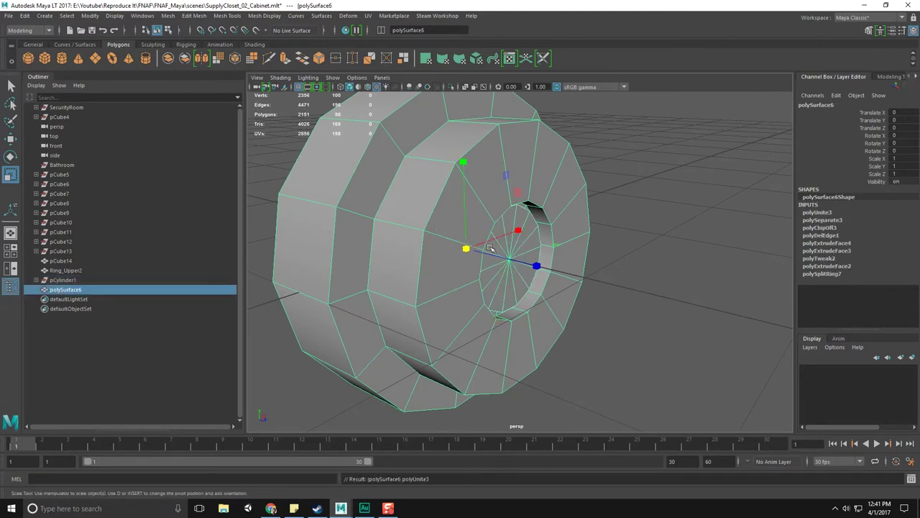
Move the combined part's pivot to the centre of its back face and snap the part to the grid origin
alt+drag(463, 256, 505, 277)
key(w)
drag(578, 251, 633, 257)
key(d)
click(647, 249)
middle_drag(508, 229, 502, 234)
click(585, 252)
key(x)
middle_drag(433, 257, 444, 257)
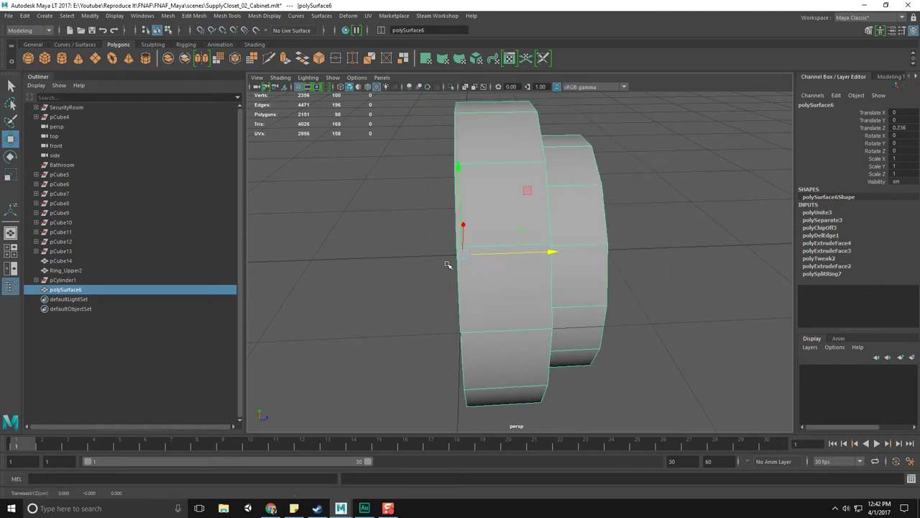
Scale the combined part uniformly to 0.105 and move it from the origin toward the supply closet
key(r)
drag(463, 256, 288, 282)
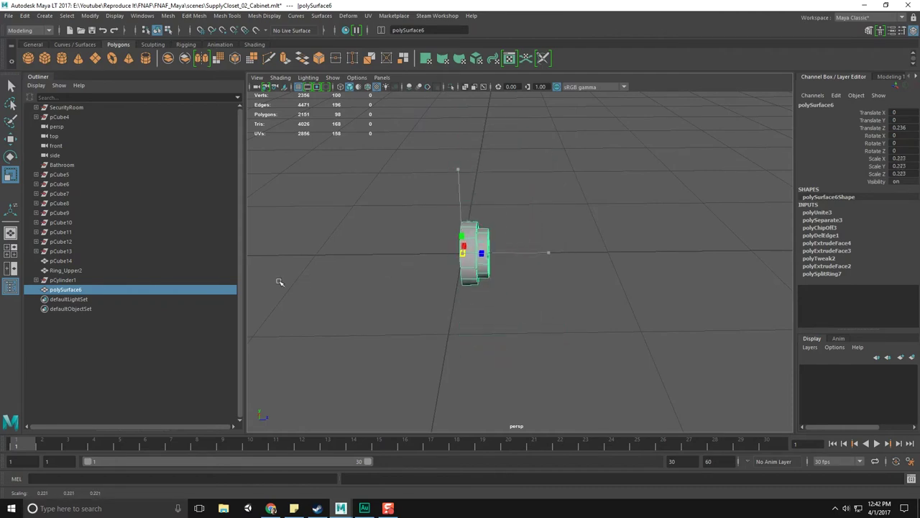
key(w)
scroll(458, 302, down, 10)
alt+drag(463, 298, 422, 321)
drag(645, 232, 581, 260)
key(f)
Place the part beside the mop bucket, with Translate Y at 0.24
scroll(621, 292, down, 1)
alt+drag(626, 290, 545, 294)
scroll(544, 294, down, 5)
alt+middle_drag(543, 269, 600, 291)
alt+drag(599, 290, 399, 135)
scroll(476, 279, up, 8)
scroll(467, 284, down, 5)
scroll(410, 214, up, 4)
alt+drag(411, 213, 535, 268)
scroll(505, 246, down, 5)
drag(628, 197, 630, 221)
alt+drag(629, 230, 395, 187)
scroll(482, 202, up, 4)
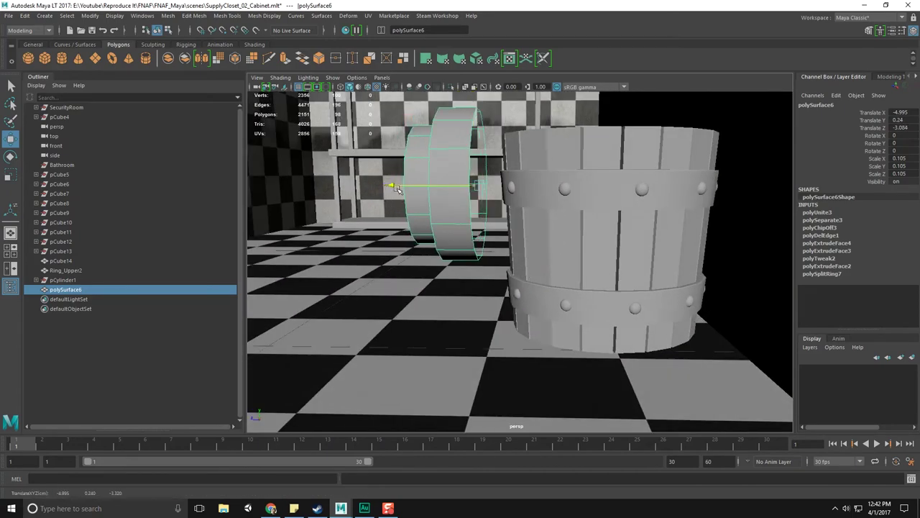
Snap the part to the middle of the bucket's side at Translate X -5.139
alt+drag(440, 214, 680, 216)
drag(709, 184, 512, 190)
middle_drag(546, 268, 542, 270)
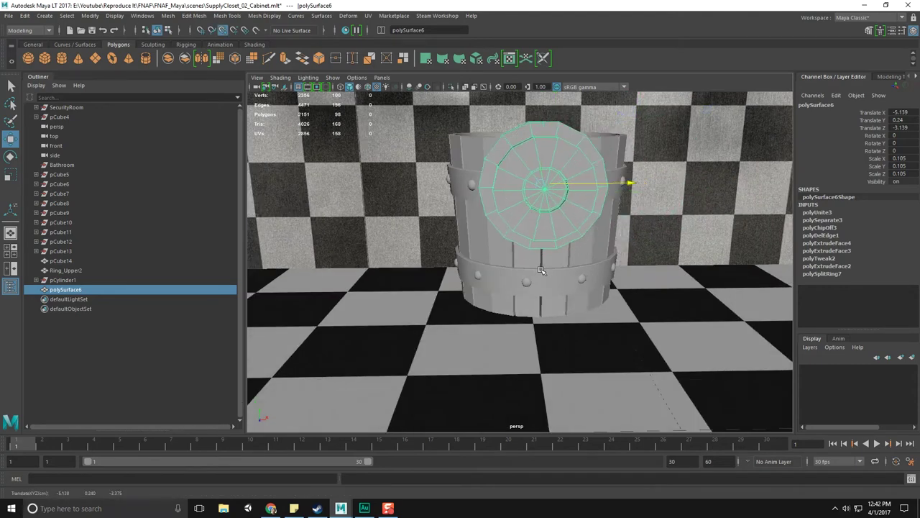
alt+drag(645, 265, 631, 279)
Scale the part down to 0.016 and set it against the bucket's upper ring at Translate Y 0.237 and Z -3.105
alt+drag(579, 261, 456, 220)
key(e)
key(r)
scroll(552, 230, up, 4)
key(w)
mouse_move(565, 234)
alt+mouse_down()
mouse_move(552, 230)
mouse_move(550, 240)
alt+mouse_up()
drag(456, 169, 497, 197)
scroll(535, 187, up, 5)
scroll(535, 186, down, 5)
alt+drag(574, 239, 572, 205)
drag(555, 125, 553, 133)
key(e)
key(r)
drag(552, 225, 531, 226)
key(w)
click(549, 134)
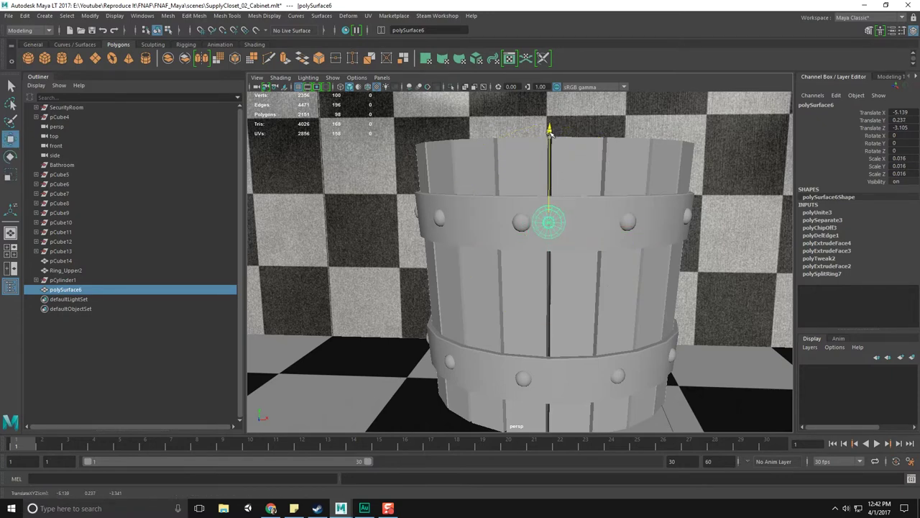
Select the faces of the bucket's upper ring and its rivets, raise them, and scale them slightly to fit the bucket
alt+drag(549, 133, 564, 237)
click(564, 237)
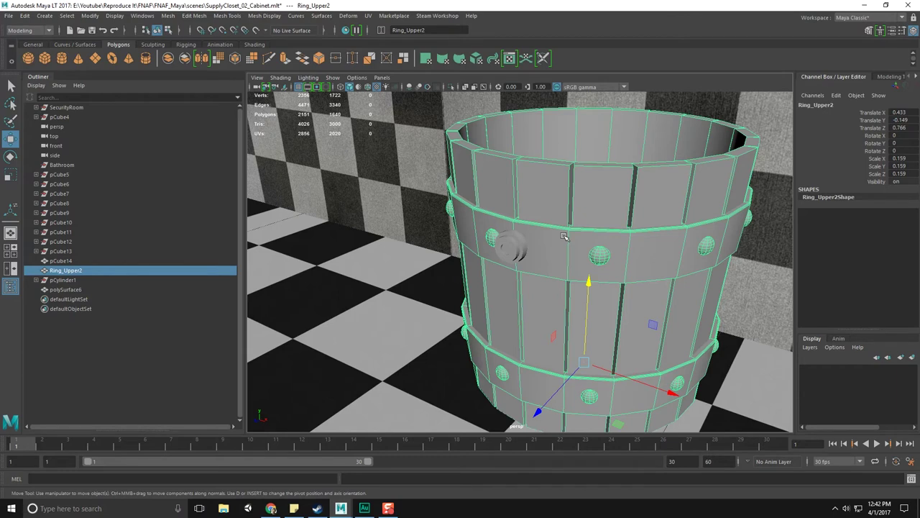
click(515, 250)
alt+drag(520, 254, 585, 225)
click(572, 243)
right_drag(585, 214, 590, 227)
drag(377, 185, 739, 256)
alt+drag(604, 201, 576, 204)
alt+drag(575, 204, 650, 202)
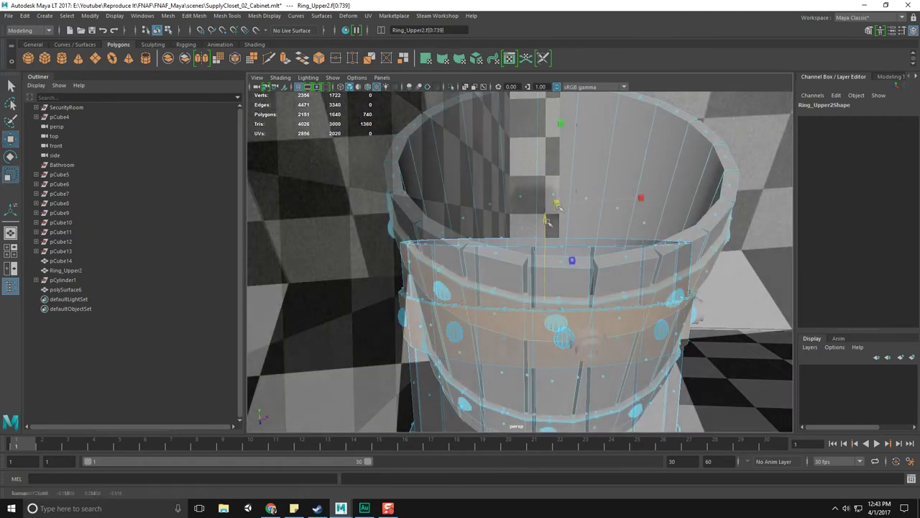
drag(557, 206, 560, 208)
Raise the small stepped part to Translate Y 0.258 so it lines up with the upper ring
alt+drag(607, 286, 550, 241)
click(534, 241)
key(w)
drag(540, 159, 356, 248)
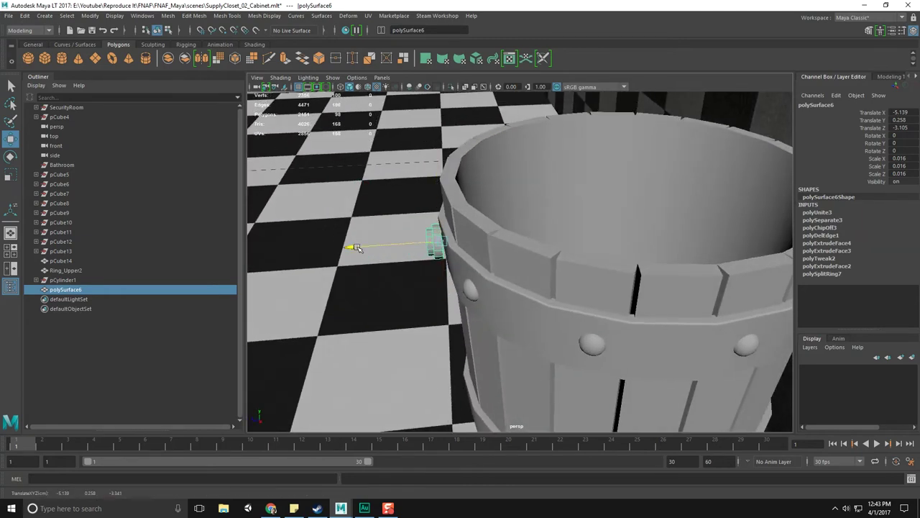
scroll(362, 249, up, 5)
alt+middle_drag(362, 249, 509, 275)
scroll(412, 275, down, 3)
mouse_move(508, 276)
alt+mouse_down()
mouse_move(545, 273)
mouse_move(524, 282)
alt+mouse_up()
Try moving a 14-edge loop around the small stepped part, and undo the change
right_drag(525, 282, 527, 262)
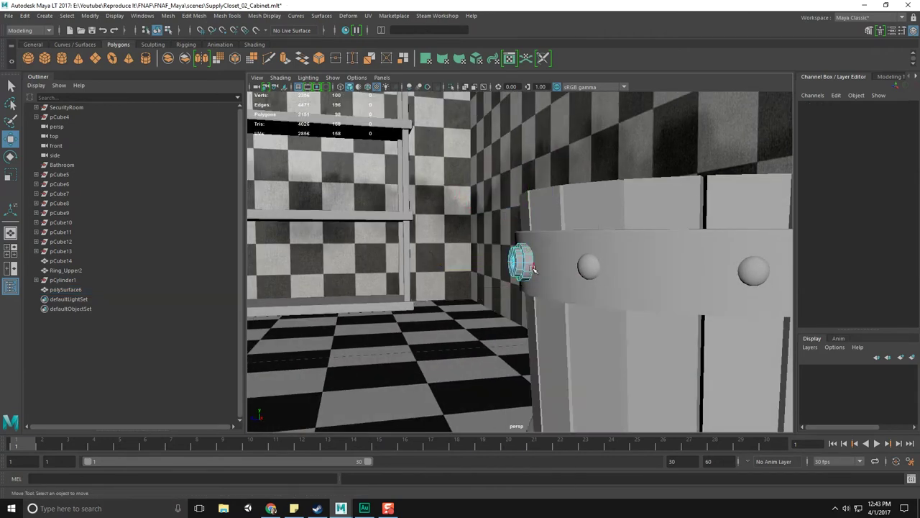
double_click(532, 269)
alt+drag(533, 269, 443, 266)
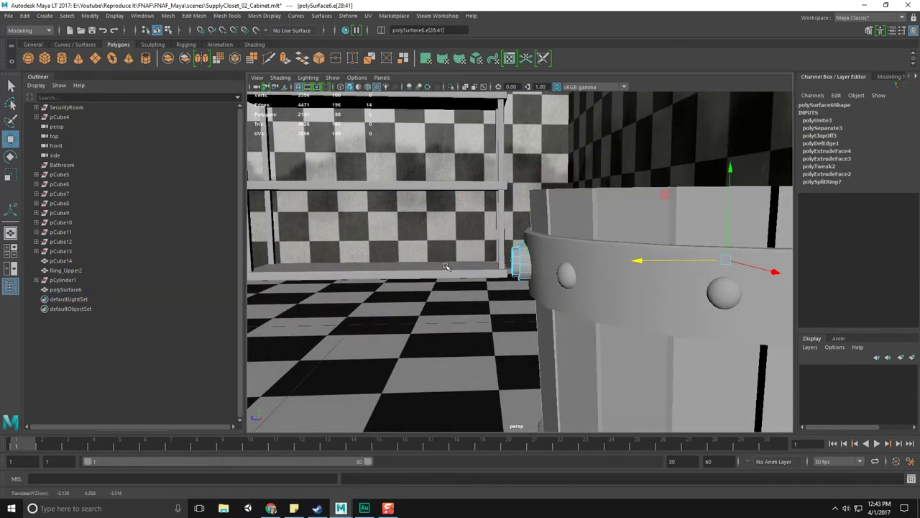
alt+drag(547, 287, 473, 263)
key(ctrl+z)
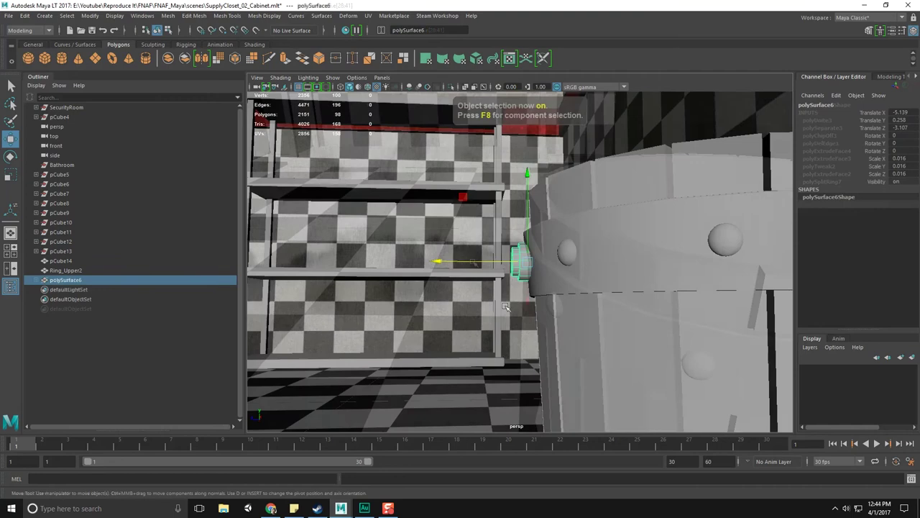
Examine the small stepped part's fit against the bucket's upper ring and neighbouring rivets from several angles
alt+drag(519, 279, 520, 302)
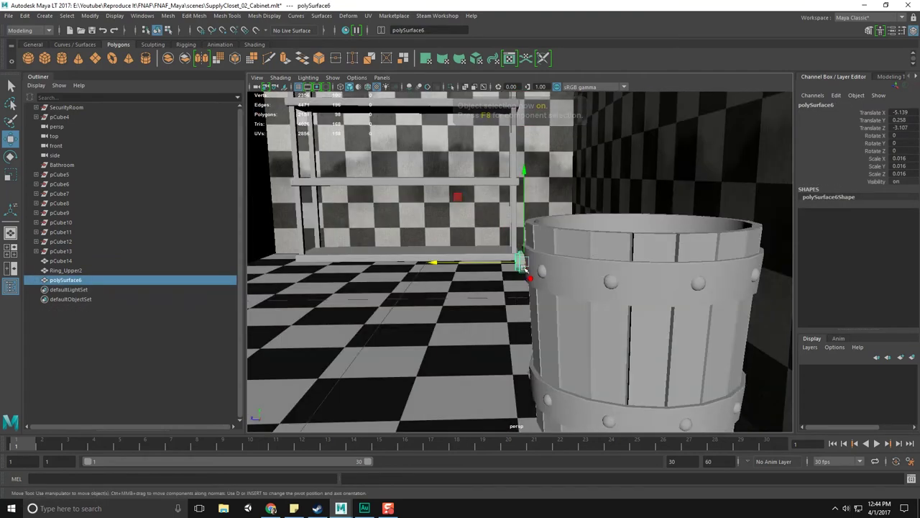
alt+drag(676, 256, 516, 257)
scroll(512, 274, up, 4)
key(q)
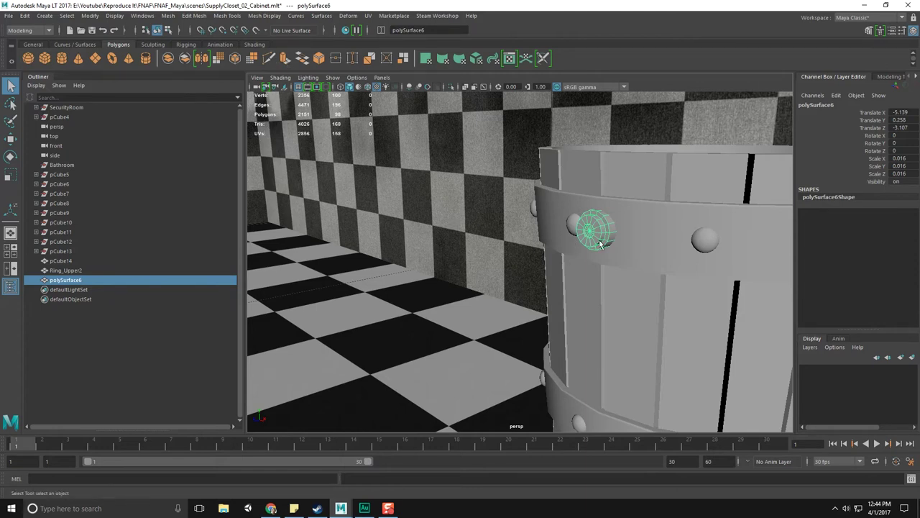
alt+drag(575, 242, 583, 237)
scroll(611, 221, up, 5)
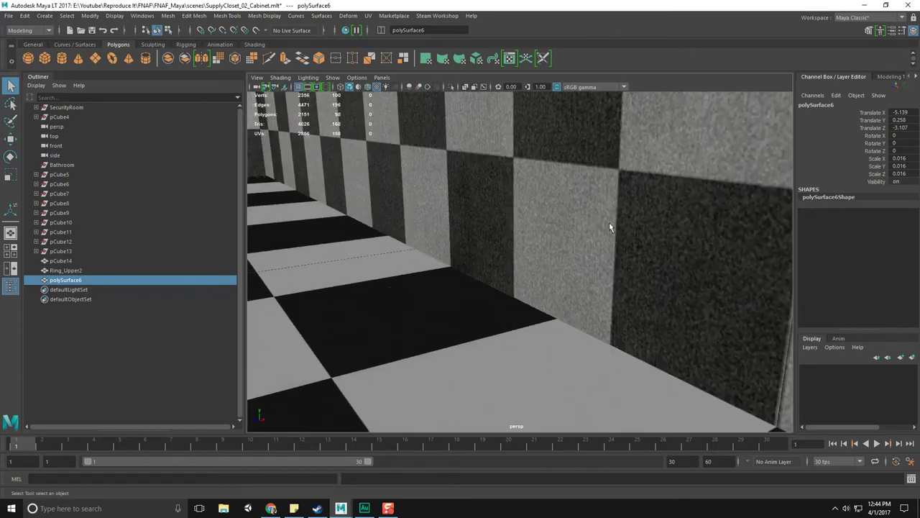
scroll(609, 222, down, 2)
alt+drag(612, 227, 633, 225)
mouse_move(633, 225)
alt+middle_down()
mouse_move(611, 216)
mouse_move(581, 223)
mouse_move(619, 186)
mouse_move(634, 214)
alt+middle_up()
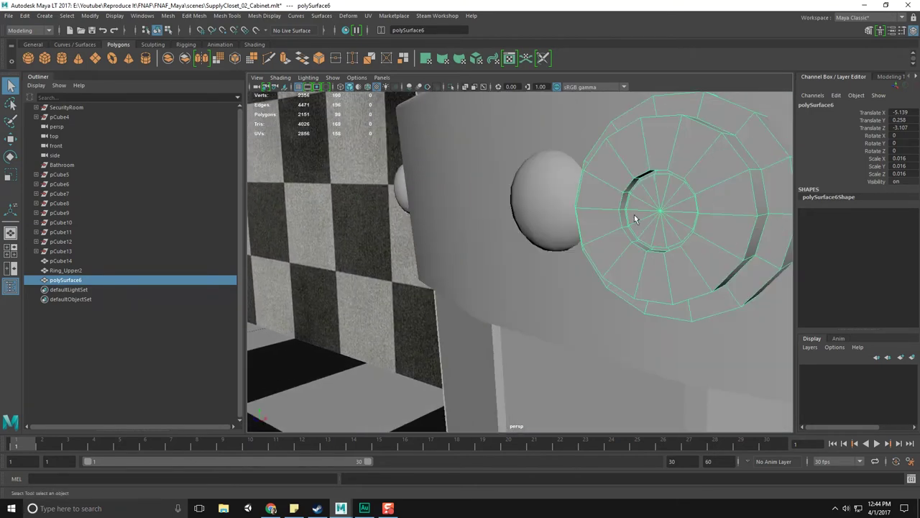
Separate the stepped hub part into its individual shells and select the inner recessed disc
right_click(641, 209)
click(642, 234)
click(654, 194)
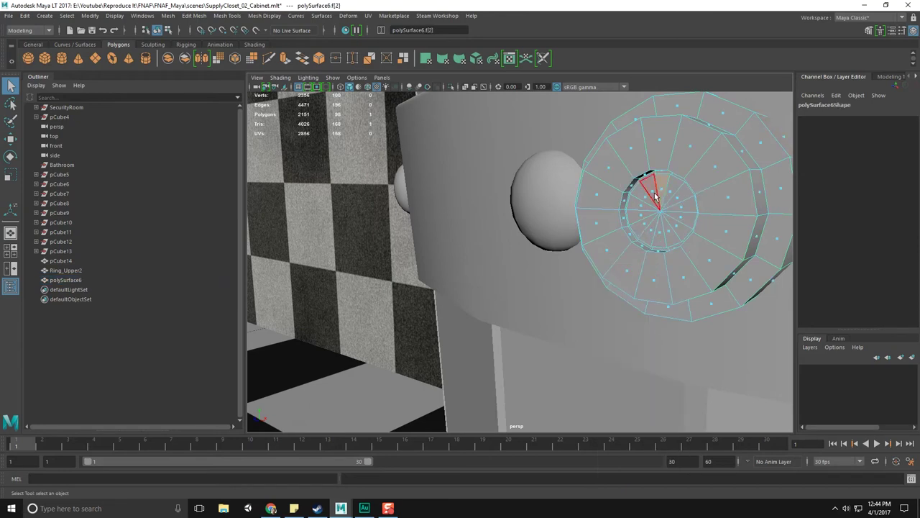
key(F8)
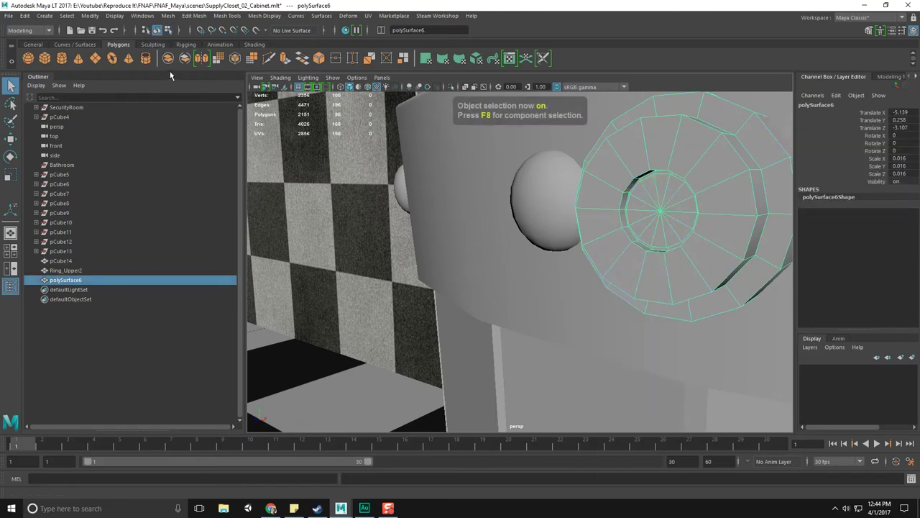
click(185, 59)
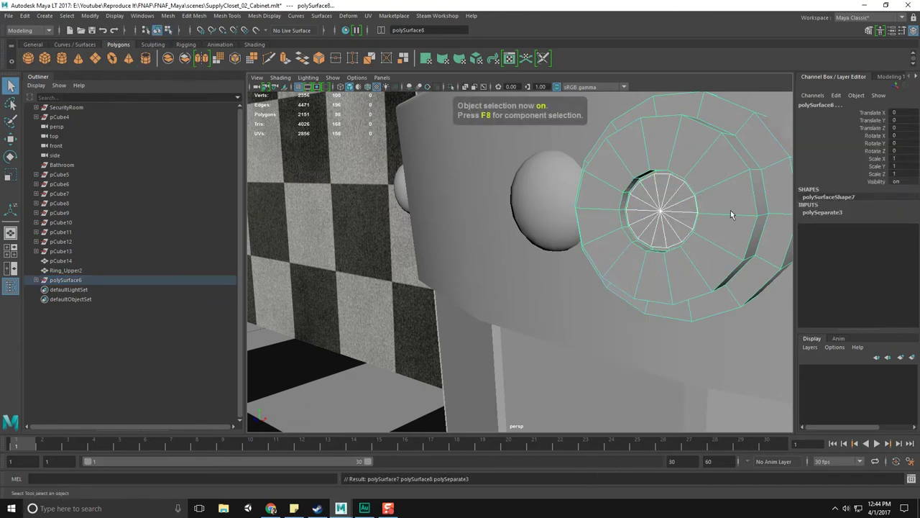
click(664, 201)
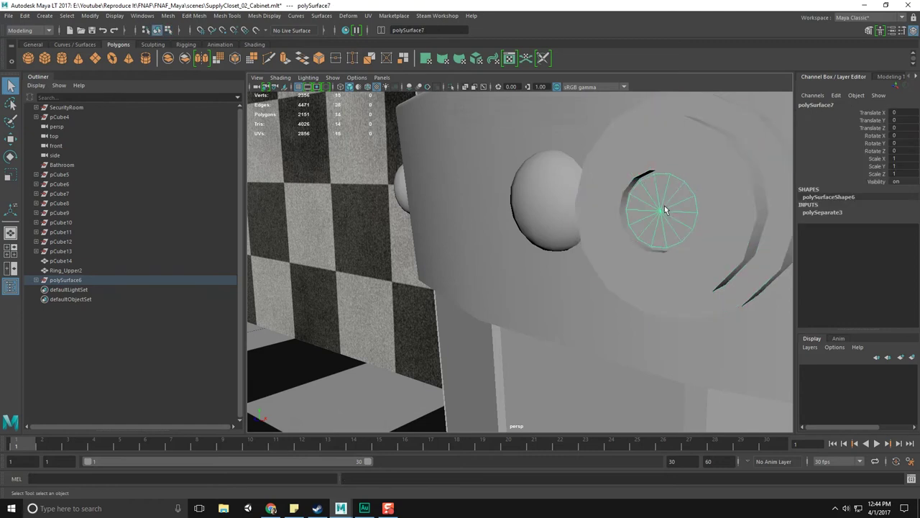
Activate the EP Curve tool, switch to the full side view, and hide cameras in that view
click(68, 45)
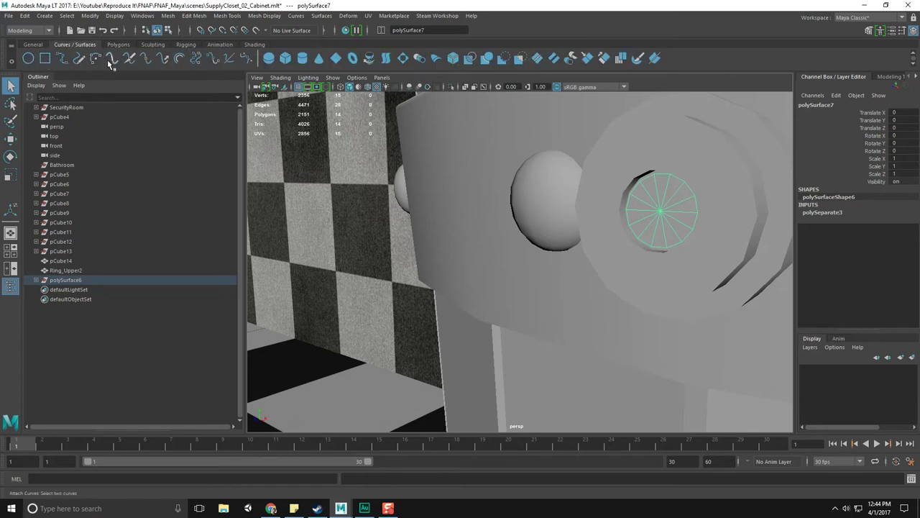
click(61, 63)
alt+drag(690, 206, 659, 209)
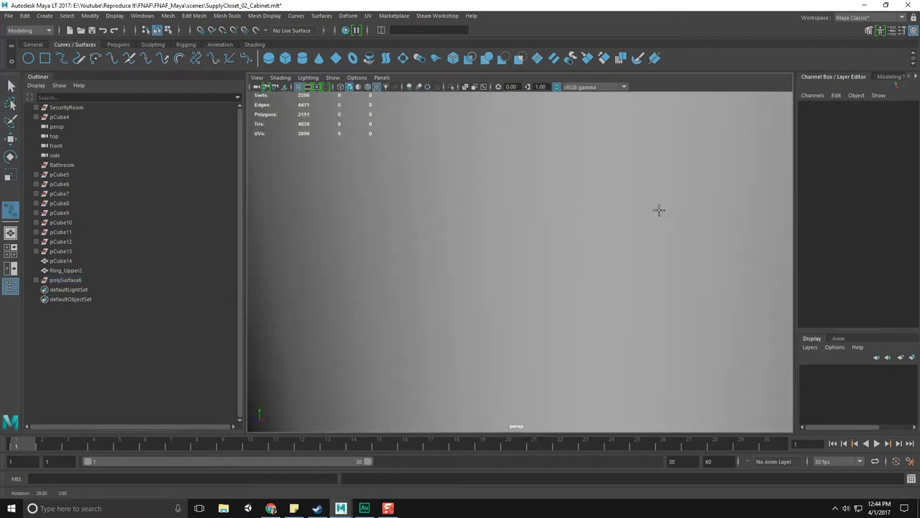
alt+right_drag(660, 209, 460, 288)
key(space)
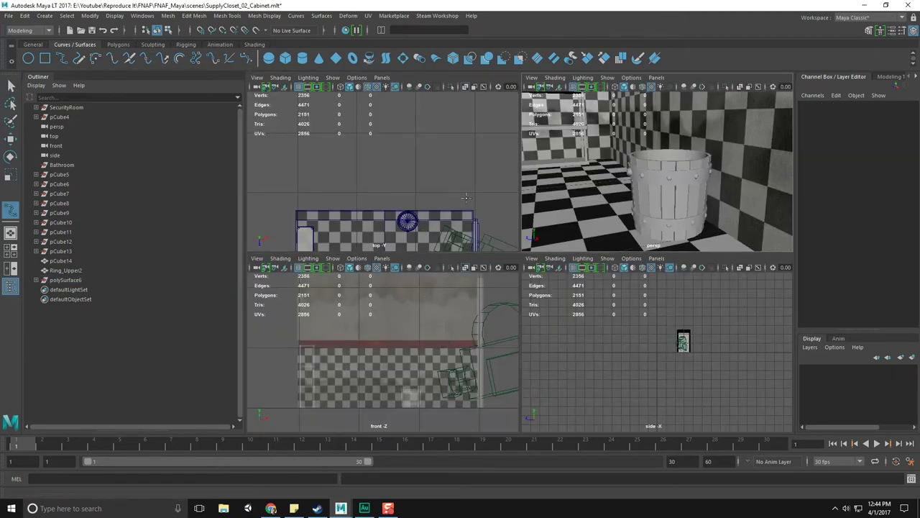
key(space)
key(a)
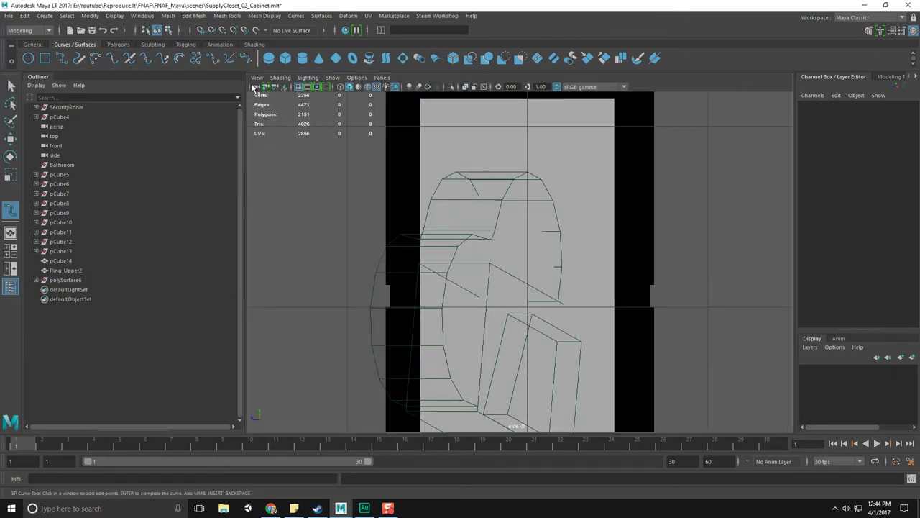
click(331, 77)
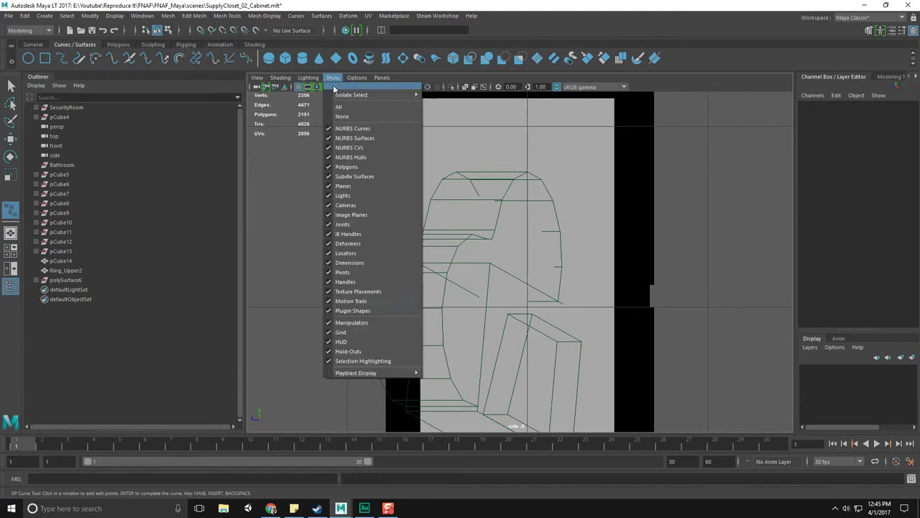
click(328, 200)
alt+middle_drag(555, 318, 533, 107)
scroll(552, 263, up, 5)
alt+middle_drag(519, 214, 534, 286)
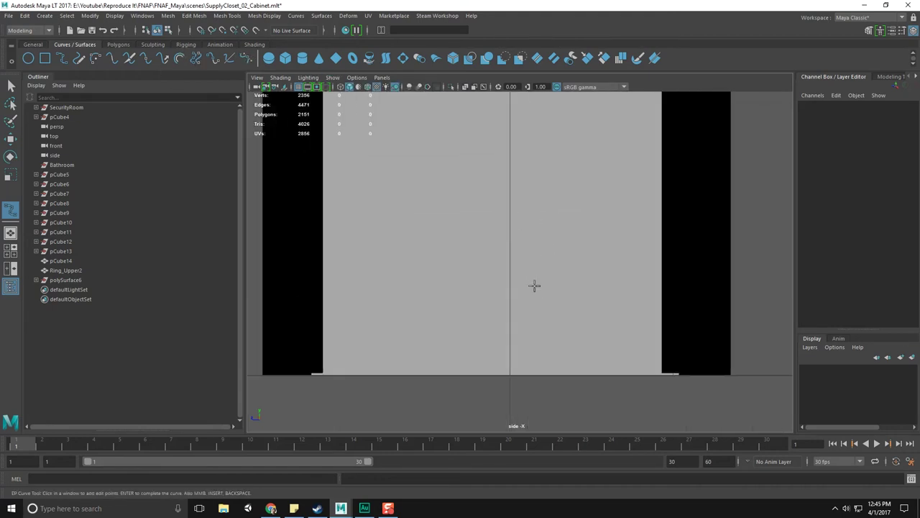
click(582, 256)
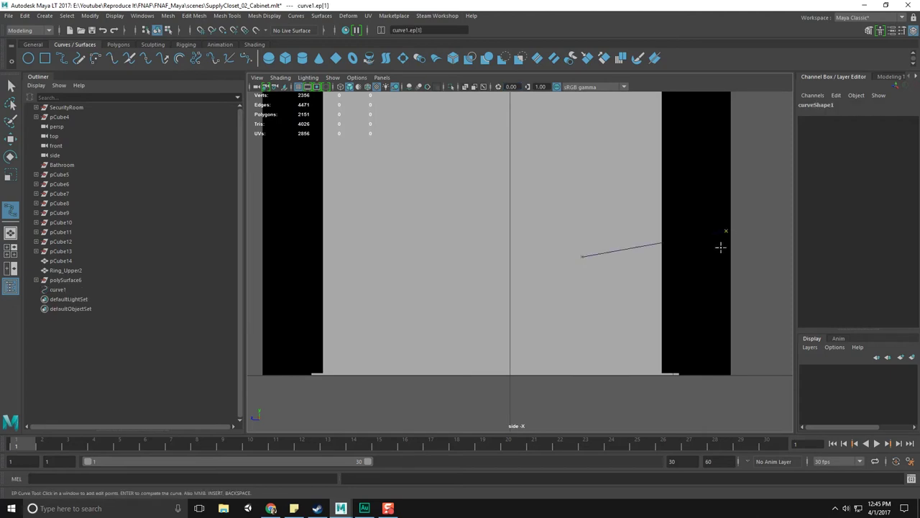
key(ctrl+z)
Hide the wall that blocks the side view of the shelves and bucket
key(q)
click(634, 237)
scroll(624, 259, down, 10)
scroll(623, 259, up, 6)
key(ctrl+h)
scroll(540, 237, up, 8)
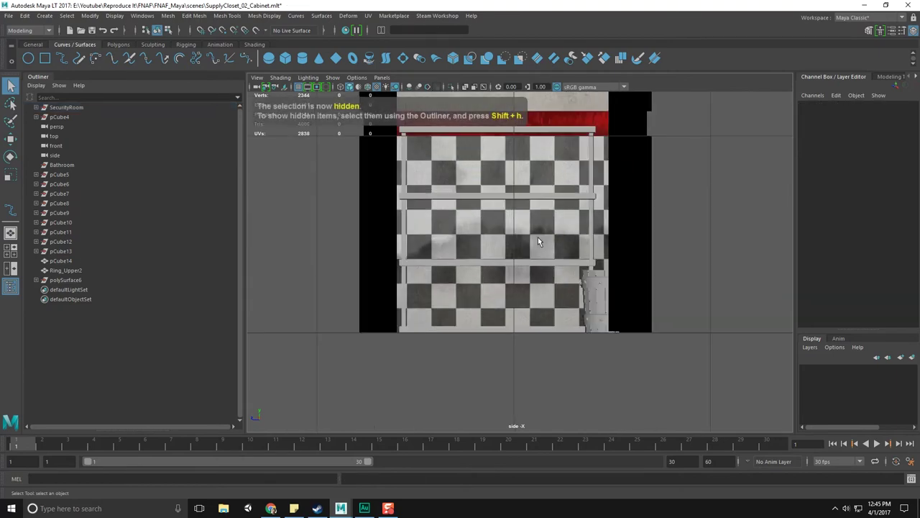
scroll(565, 205, up, 6)
alt+middle_drag(613, 163, 516, 248)
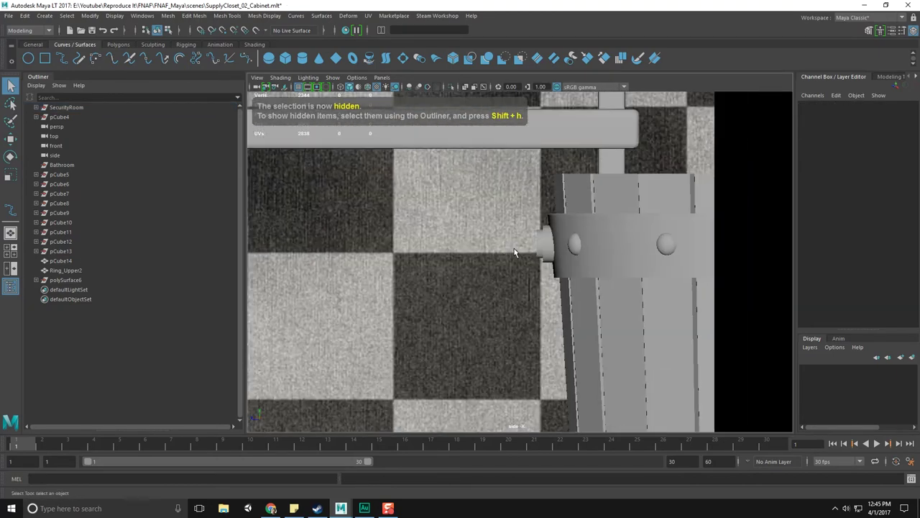
Hide the inner door frame and the checkered room walls so only the shelves and bucket remain in view
click(545, 248)
alt+middle_drag(593, 225, 531, 249)
key(ctrl+shift+h)
key(f)
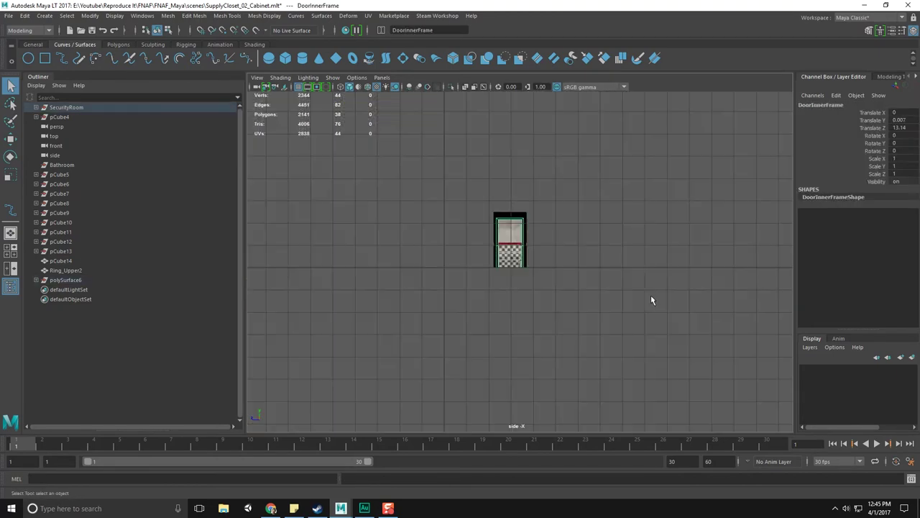
key(ctrl+h)
click(557, 229)
key(ctrl+h)
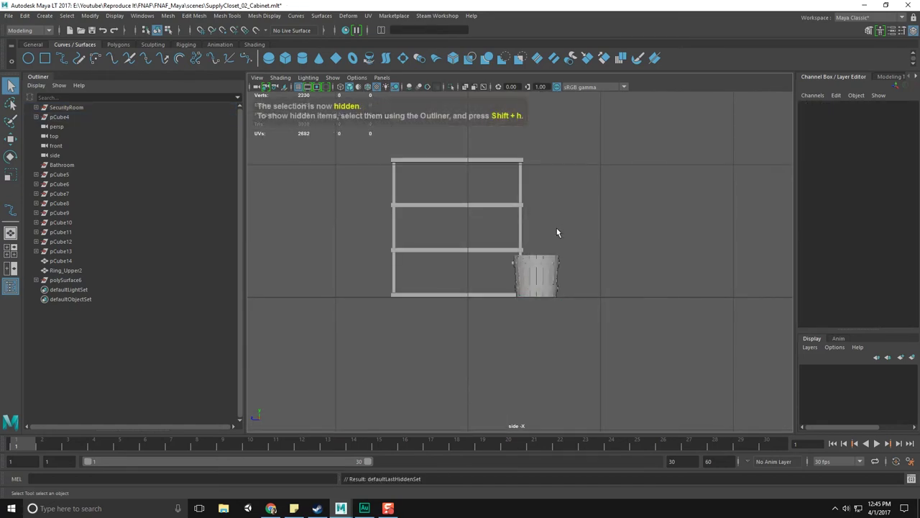
Draw an EP curve for the handle from the hub outward, then up and over to above the bucket's middle
scroll(556, 236, up, 12)
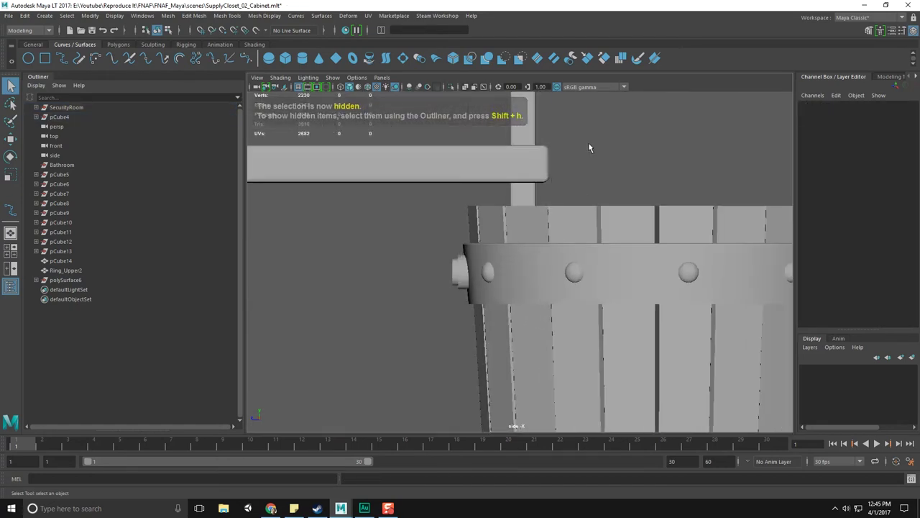
alt+middle_drag(590, 146, 546, 191)
click(62, 61)
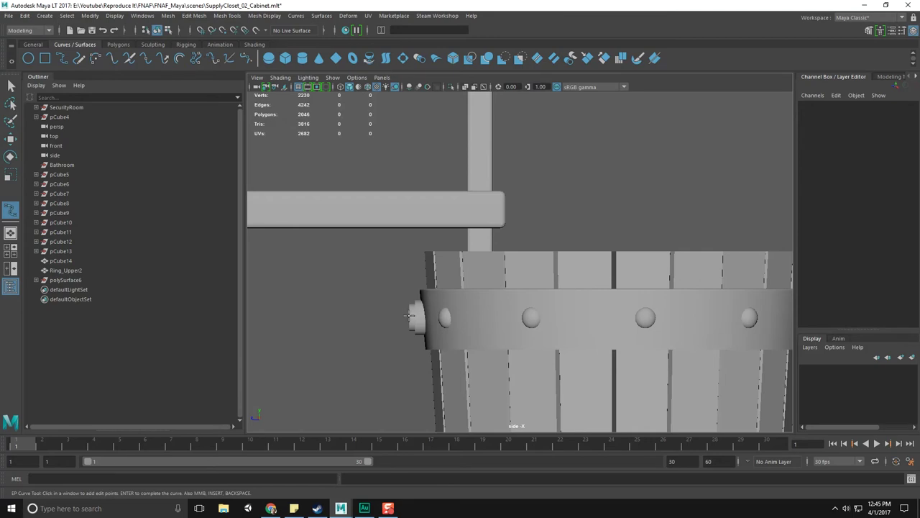
click(410, 320)
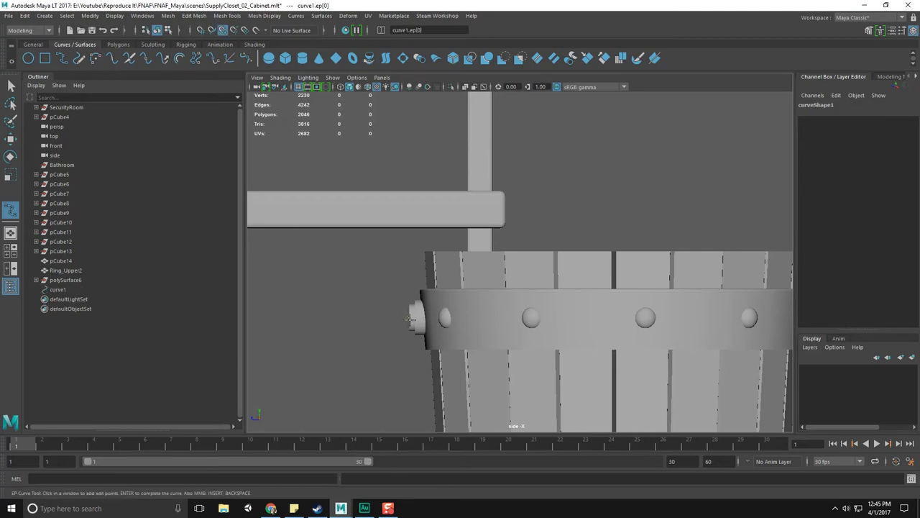
click(387, 311)
alt+middle_drag(398, 210, 391, 251)
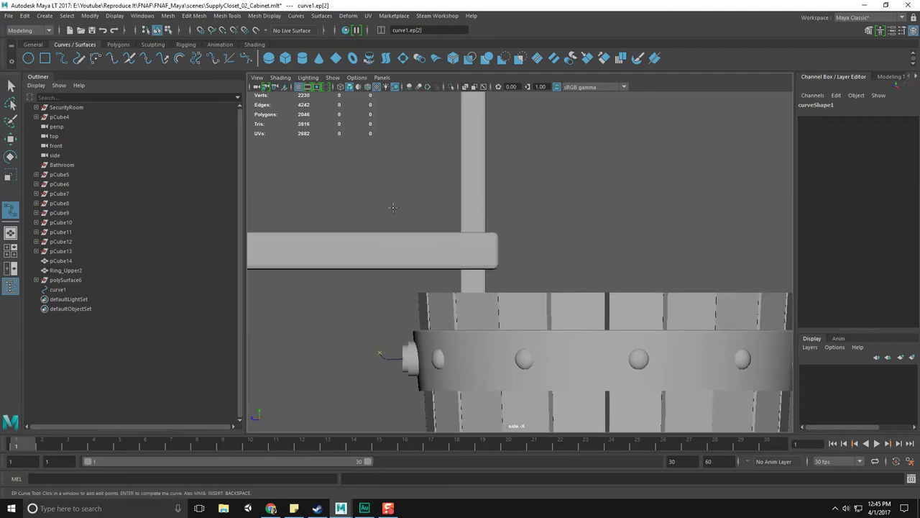
click(388, 123)
alt+middle_drag(468, 138, 496, 164)
click(580, 110)
key(Return)
key(q)
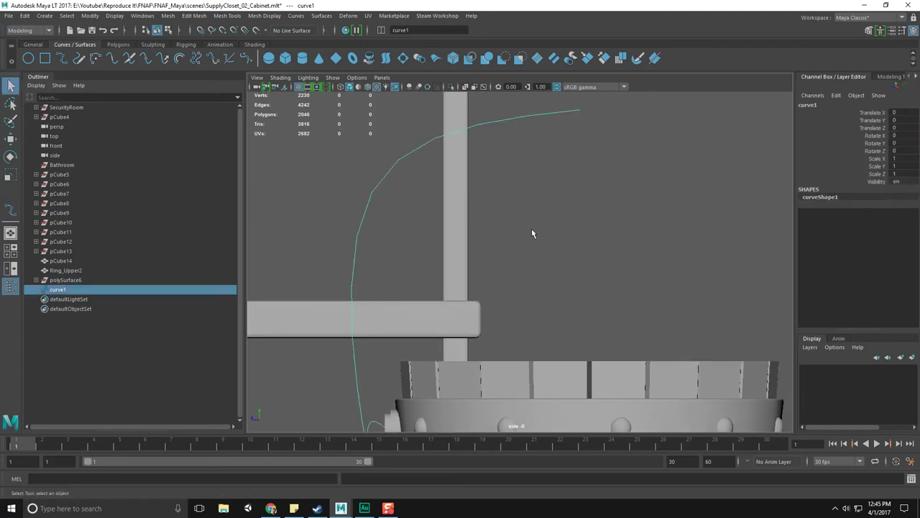
Move the handle curve's top end control vertex to line up with the bucket's centre gap between planks
scroll(536, 197, down, 5)
scroll(532, 204, up, 6)
scroll(535, 209, up, 4)
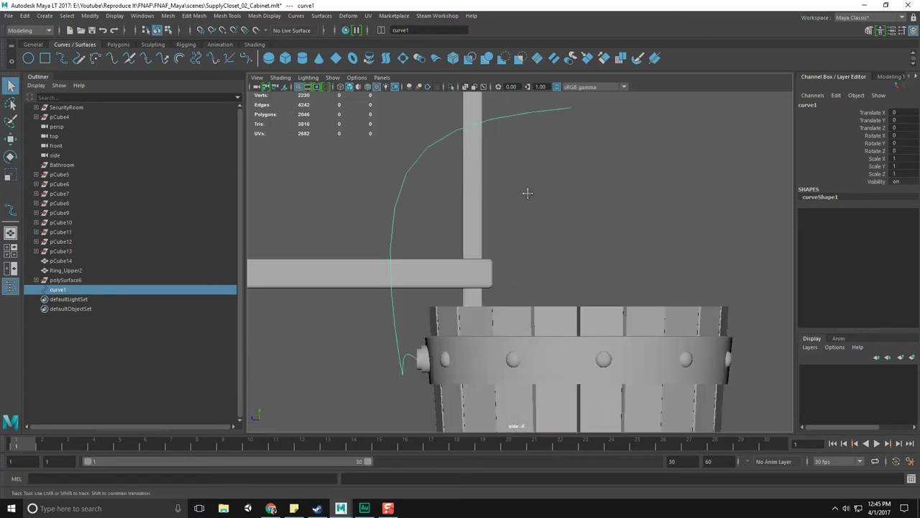
right_drag(519, 148, 471, 144)
drag(522, 104, 617, 170)
key(w)
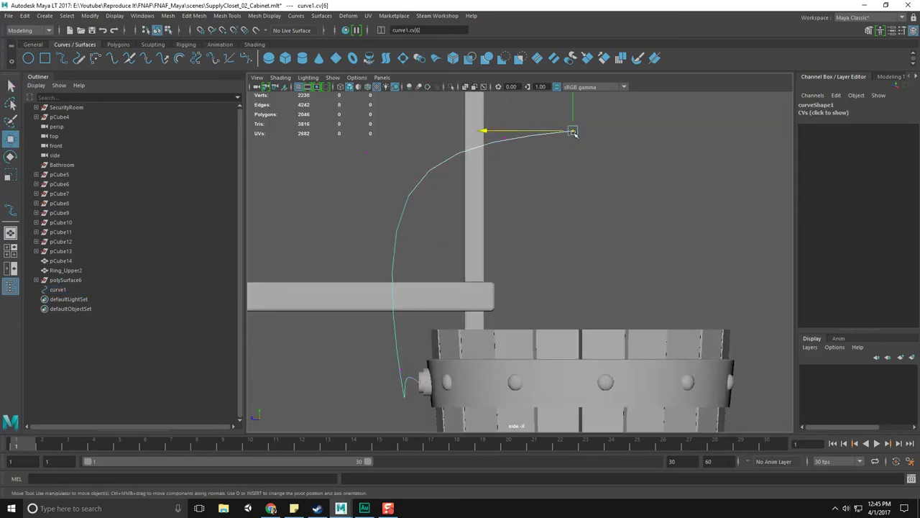
click(504, 132)
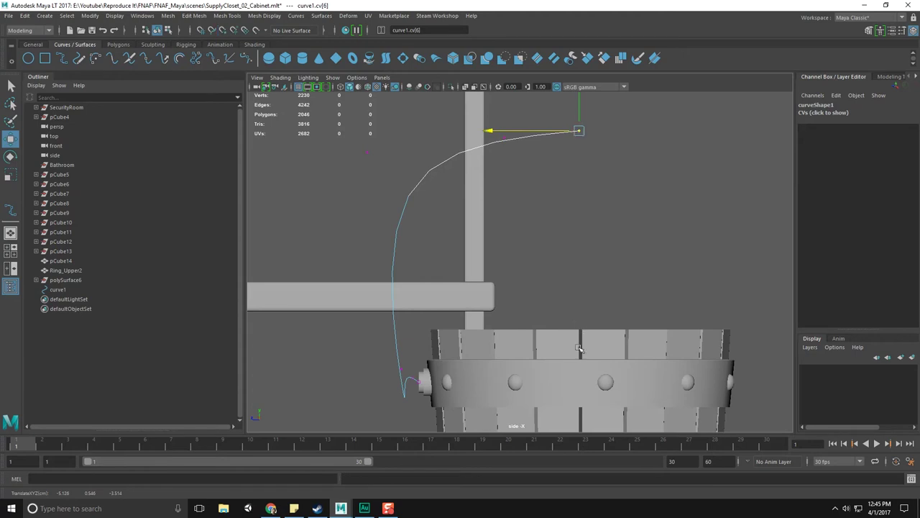
Reposition the control vertex beside the handle curve's top end to refine the upper arc
drag(478, 107, 522, 159)
drag(337, 129, 405, 170)
drag(525, 115, 599, 144)
click(501, 139)
mouse_move(503, 139)
mouse_down()
mouse_move(473, 148)
mouse_move(485, 137)
mouse_up()
Move the handle curve's lower control vertices to turn the sharp kink near the hub into a smooth bend
click(369, 294)
click(396, 363)
scroll(417, 330, up, 3)
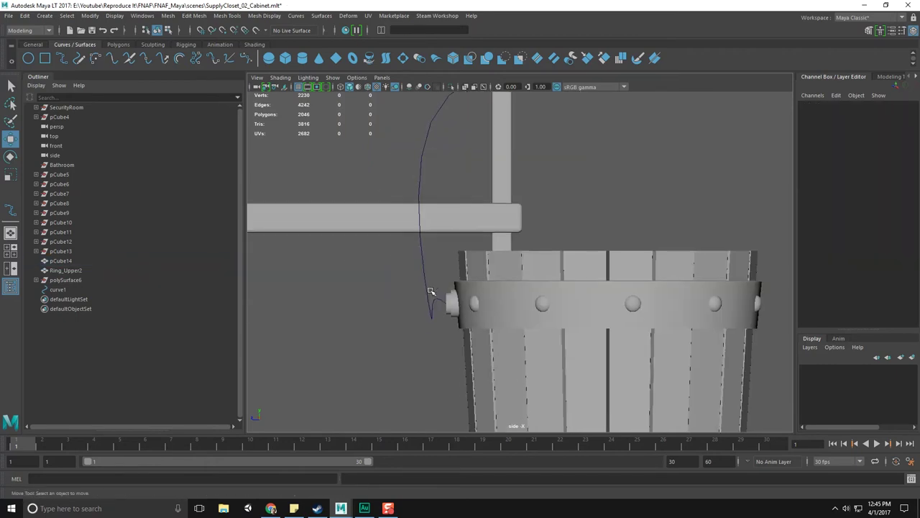
click(432, 301)
scroll(417, 302, up, 2)
right_drag(400, 272, 357, 279)
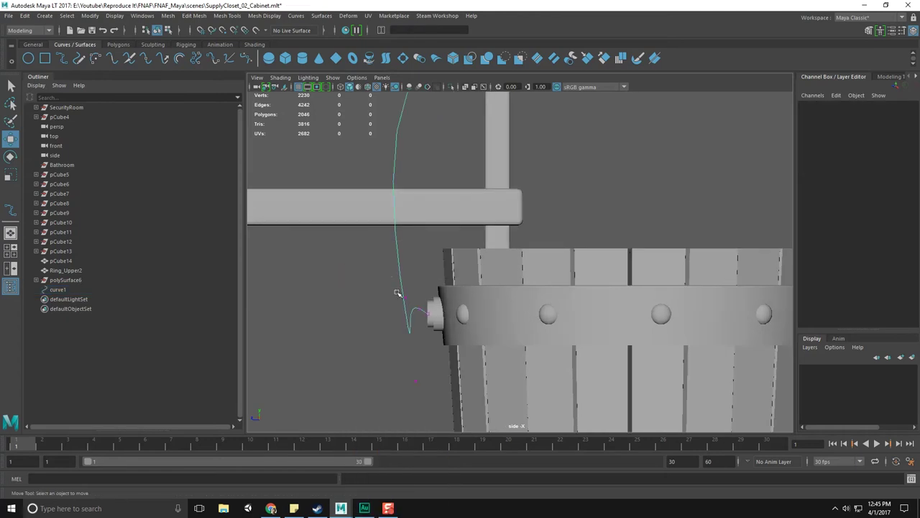
click(405, 298)
drag(342, 234, 330, 170)
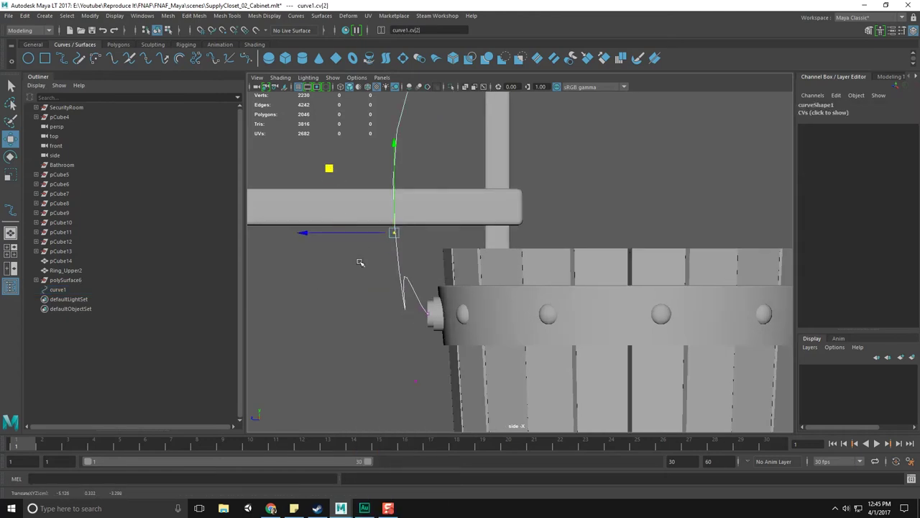
click(413, 381)
middle_drag(355, 327, 342, 264)
key(Left)
drag(342, 265, 340, 264)
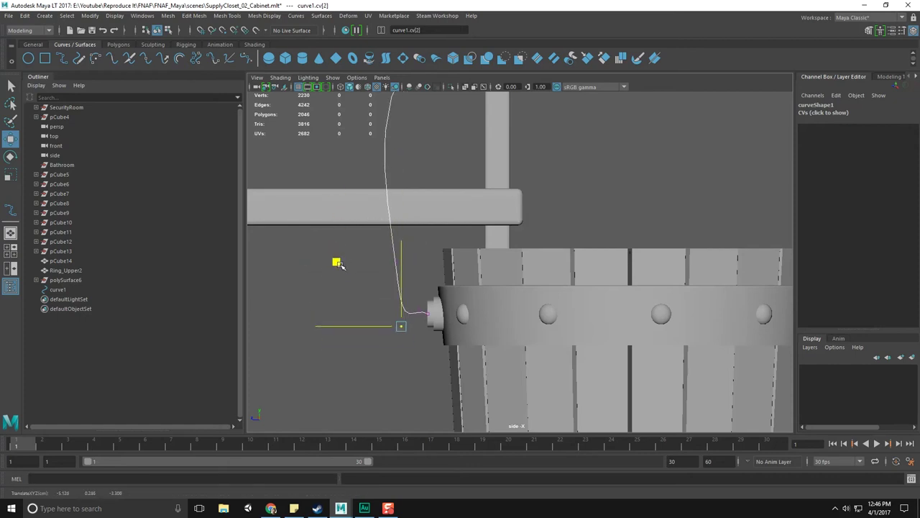
Shift the control vertex next to the curve's start slightly down and outward to flatten the curve leaving the hub
scroll(436, 323, up, 5)
alt+middle_drag(389, 329, 538, 286)
click(455, 311)
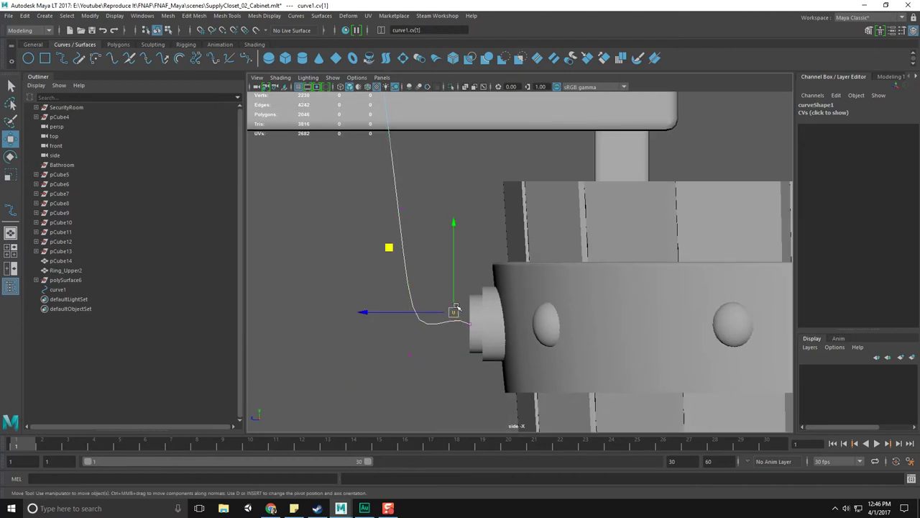
middle_drag(393, 247, 385, 254)
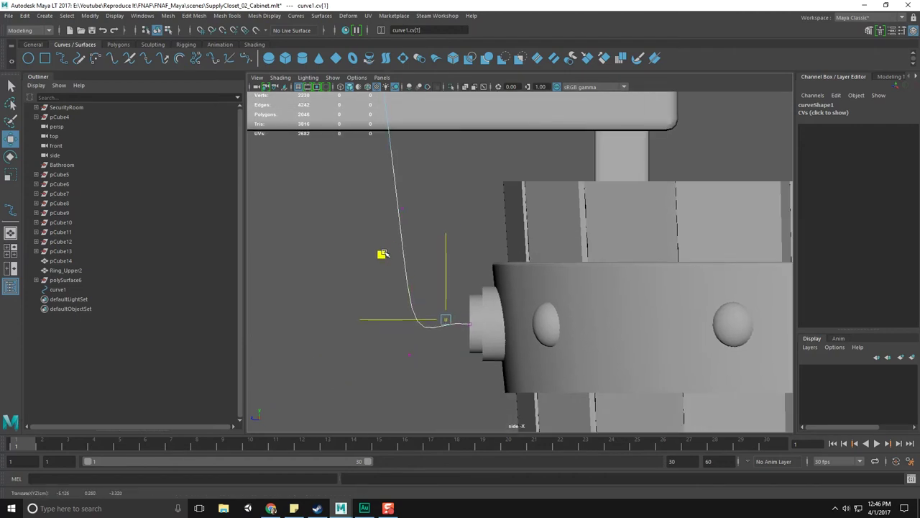
Move the curve's start control vertex inward into the hub's recess and turn on X-ray display
alt+right_drag(383, 254, 470, 339)
click(441, 358)
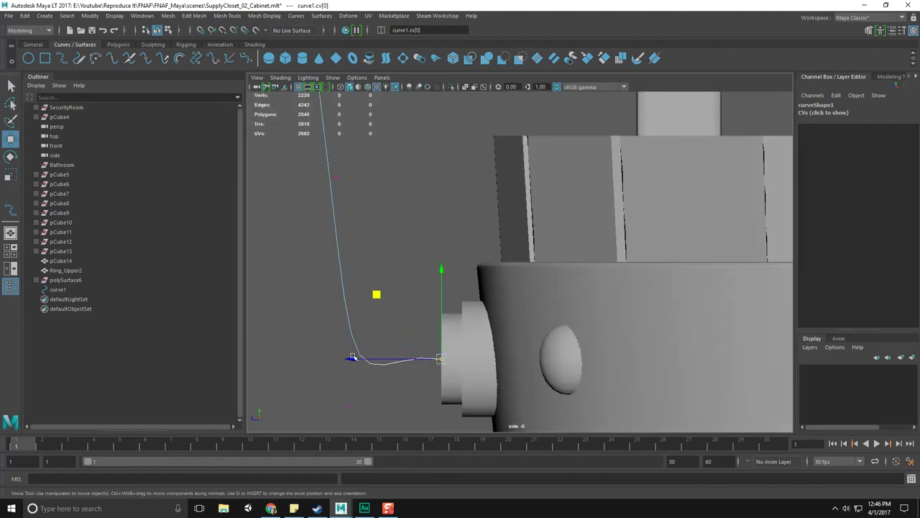
alt+right_drag(406, 384, 460, 343)
mouse_move(446, 358)
mouse_down()
mouse_move(434, 352)
mouse_move(440, 332)
mouse_move(445, 341)
mouse_up()
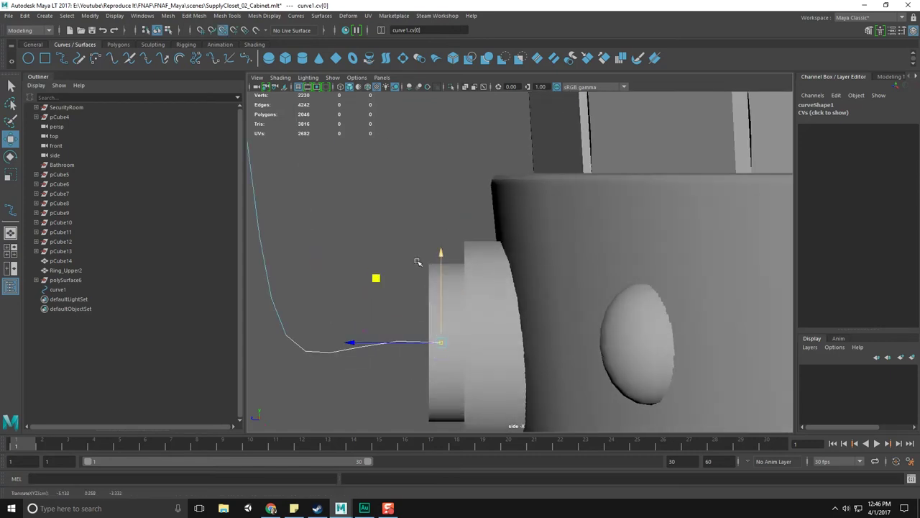
click(464, 88)
scroll(481, 354, up, 4)
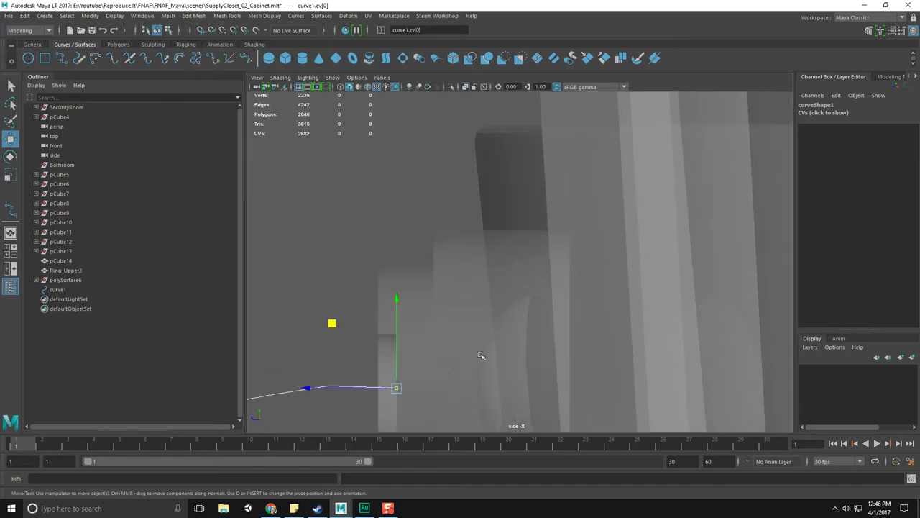
alt+middle_drag(398, 385, 458, 310)
Move the control vertex below the curve's lower bend closer to the hub
key(f)
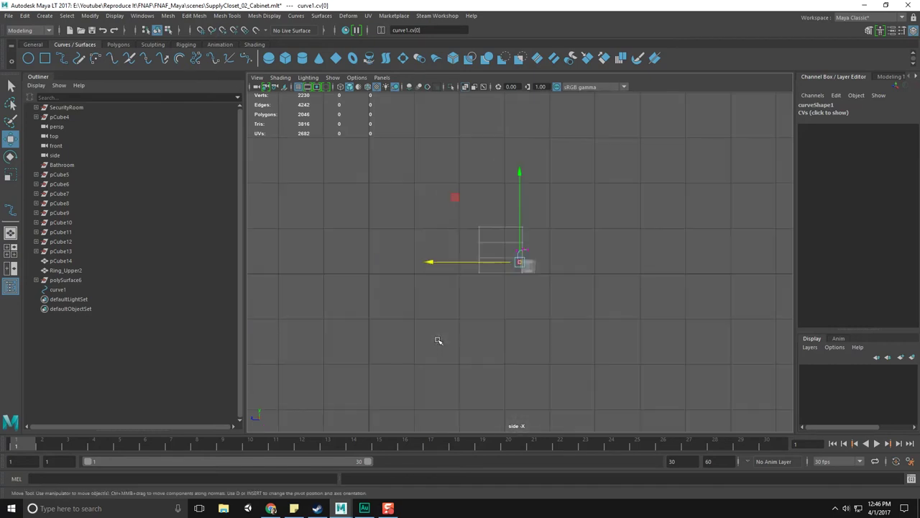
scroll(439, 340, up, 3)
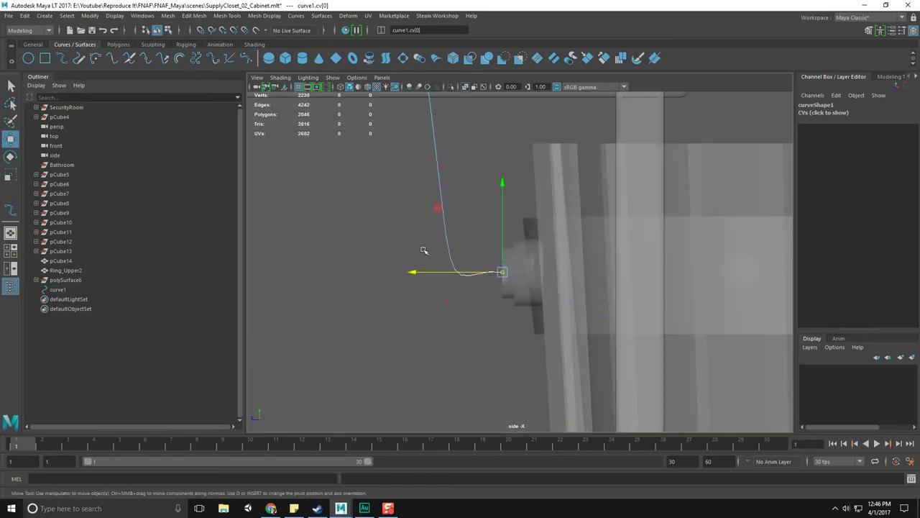
drag(460, 301, 460, 302)
middle_drag(381, 232, 404, 237)
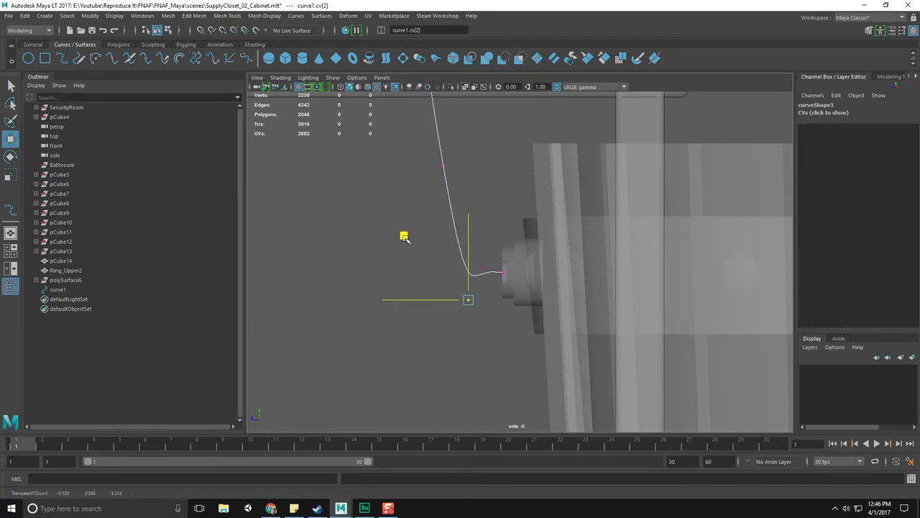
Snap the control vertex next to the curve's start level with the start vertex at the hub
drag(482, 273, 452, 253)
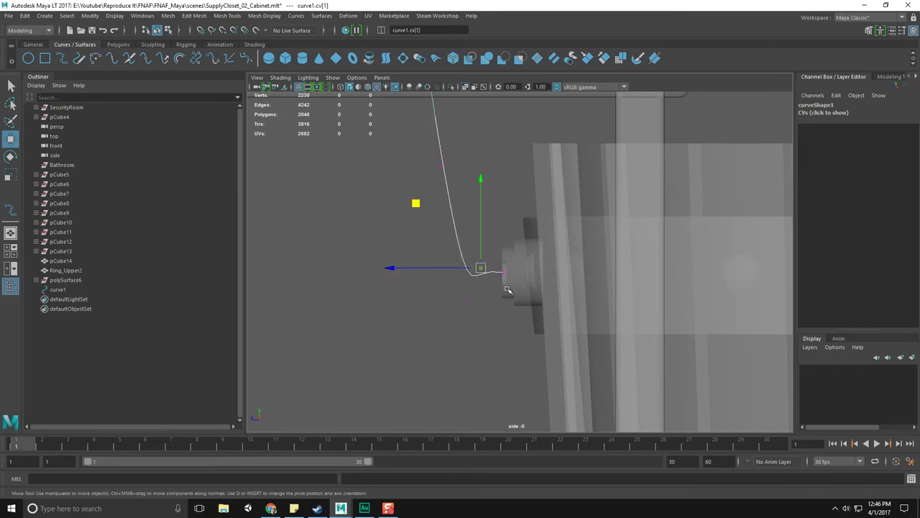
scroll(507, 289, up, 2)
click(471, 178)
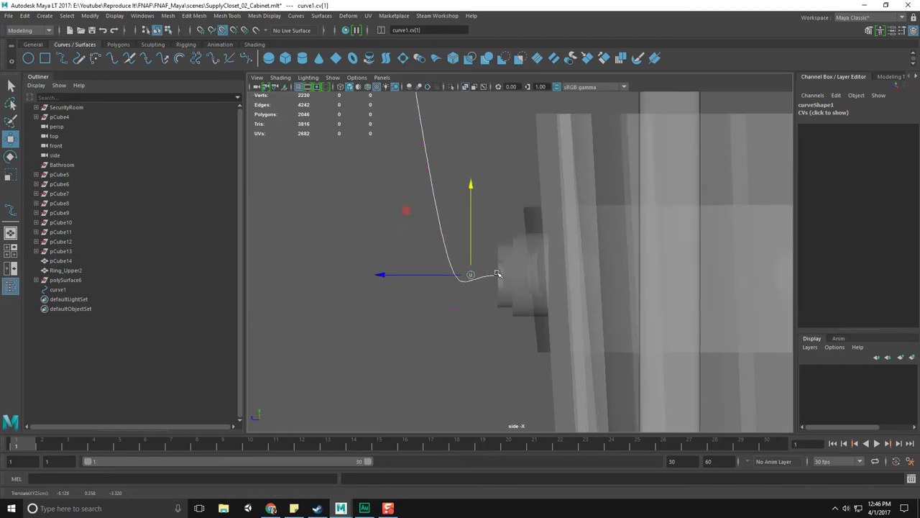
middle_drag(384, 276, 400, 276)
Reposition the handle curve's middle and upper control vertices to refine the rounded arc above the bucket
alt+middle_drag(459, 213, 460, 272)
alt+middle_drag(437, 177, 451, 269)
drag(386, 243, 479, 313)
key(f)
scroll(469, 302, down, 5)
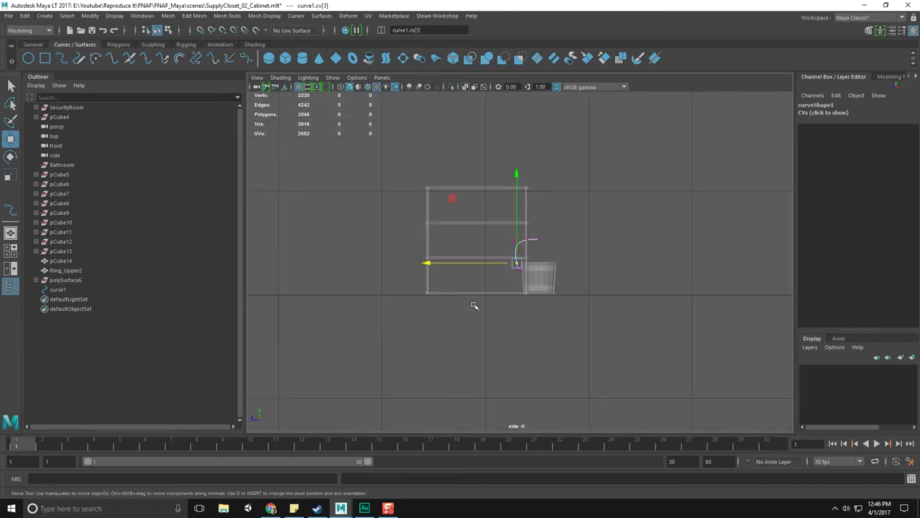
drag(397, 262, 409, 229)
drag(400, 177, 454, 221)
middle_drag(385, 147, 403, 144)
drag(502, 153, 550, 193)
middle_drag(468, 117, 470, 118)
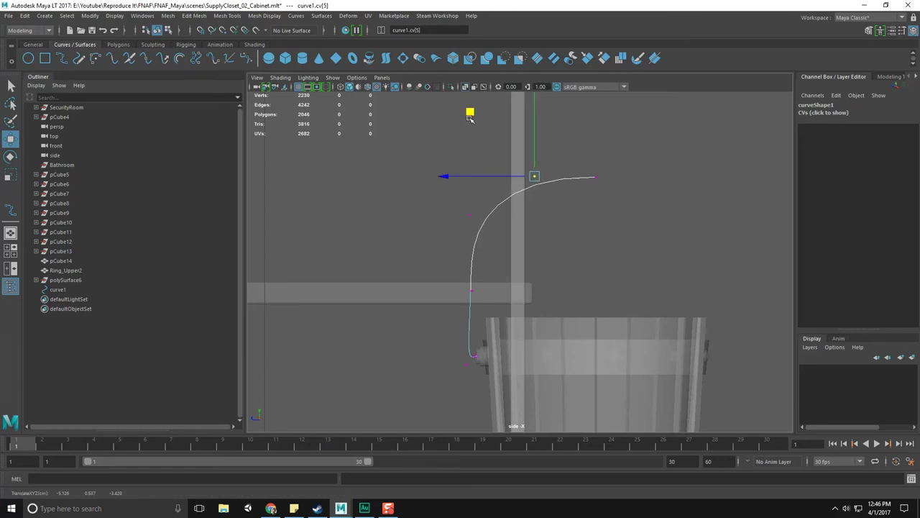
Shift the control vertex midway up the handle's side slightly outward from the bucket
scroll(526, 303, up, 2)
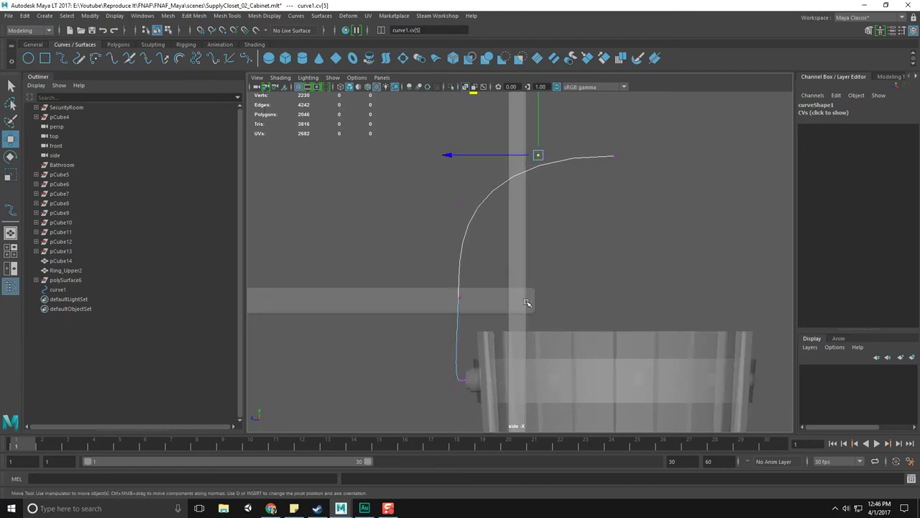
drag(424, 269, 485, 318)
middle_drag(394, 230, 390, 230)
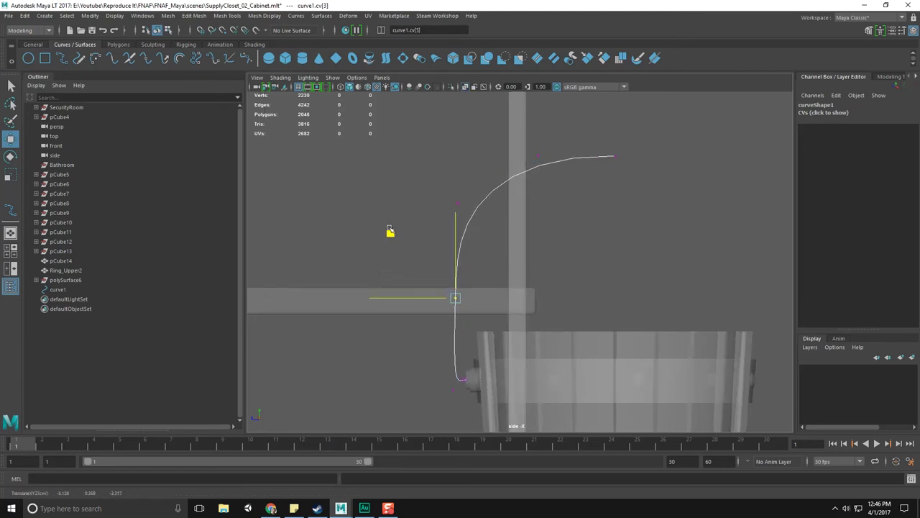
Examine in the perspective view how the handle curve lines up with the hub's centre disc
key(space)
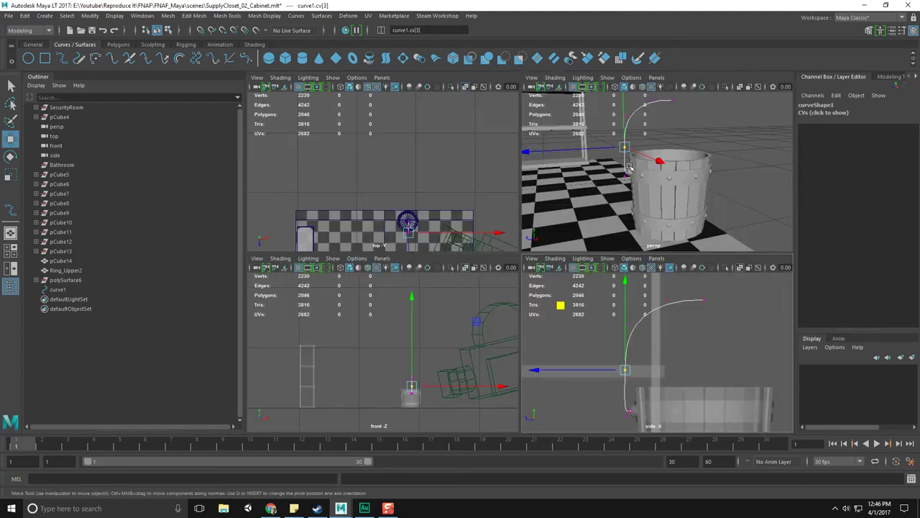
key(space)
alt+drag(497, 240, 544, 229)
key(q)
scroll(537, 286, up, 8)
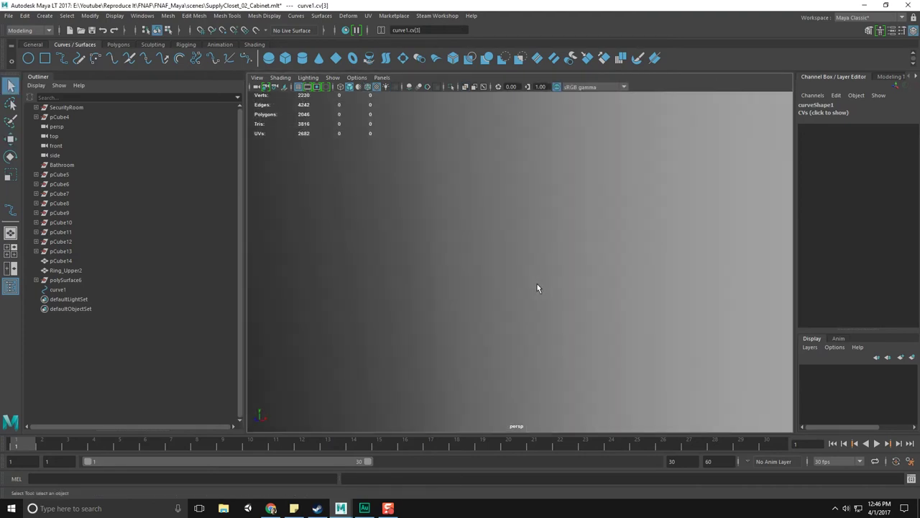
scroll(543, 286, down, 3)
click(577, 264)
alt+drag(583, 282, 542, 217)
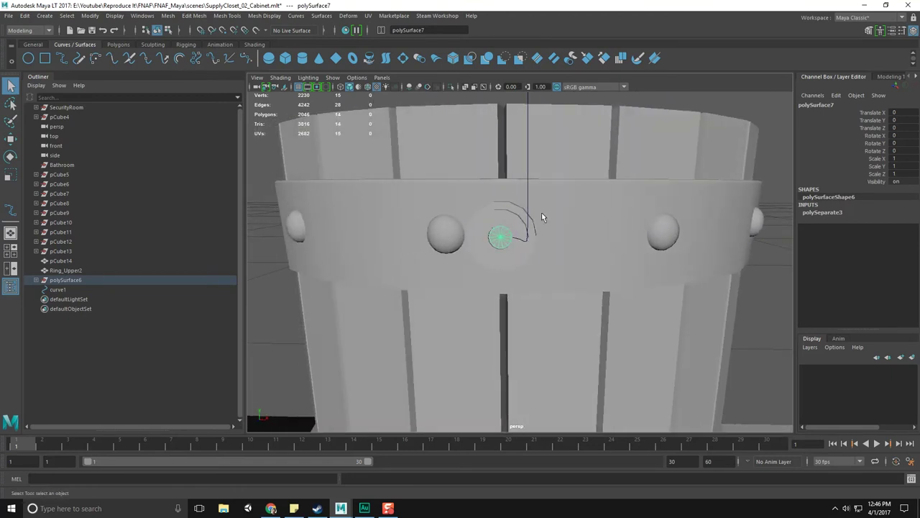
Center the handle curve's pivot and flatten the curve by scaling it to 0 in X
click(527, 203)
scroll(533, 217, down, 5)
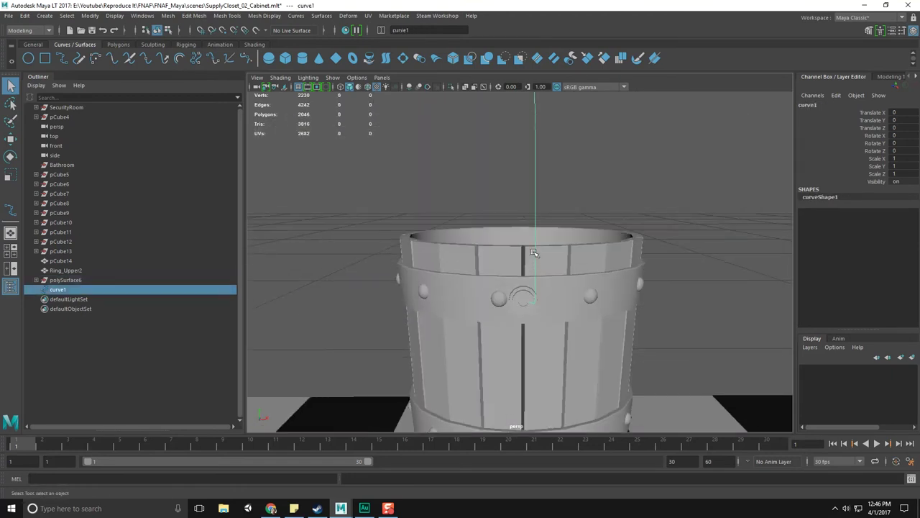
key(r)
scroll(541, 291, down, 10)
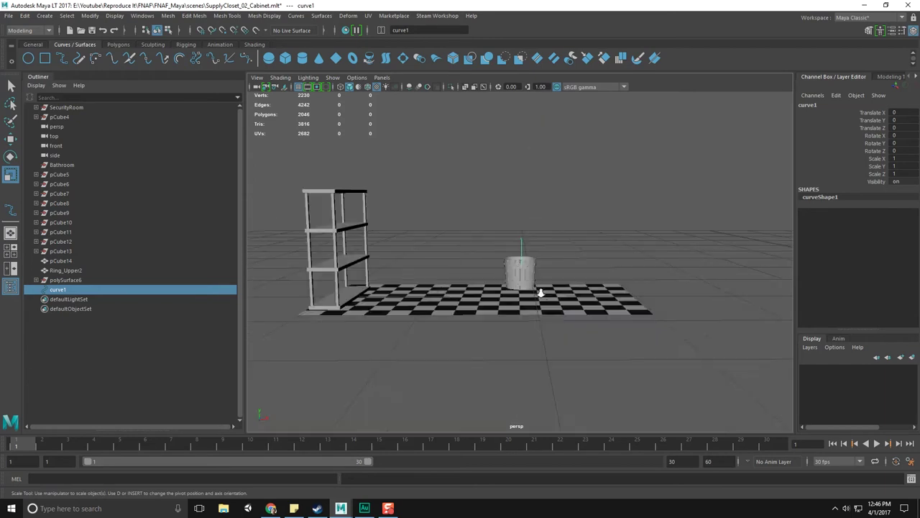
scroll(541, 291, up, 10)
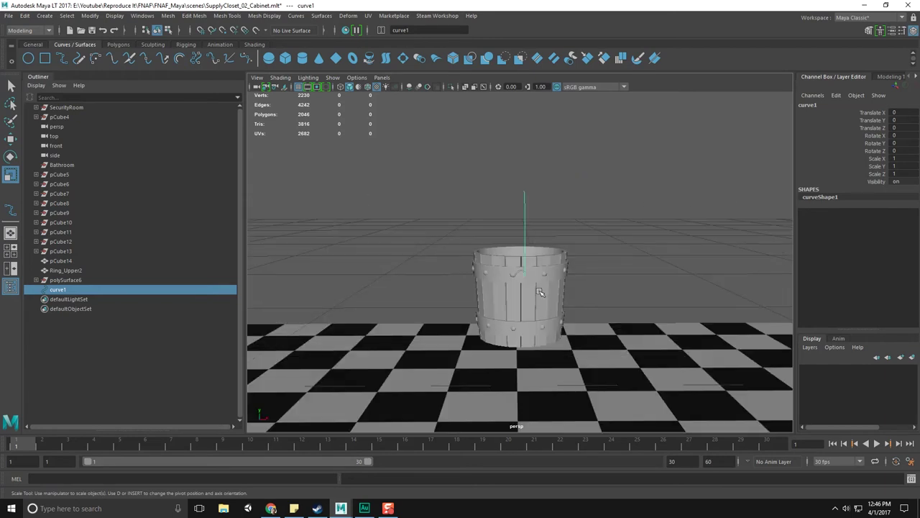
click(96, 16)
click(119, 89)
scroll(541, 252, up, 2)
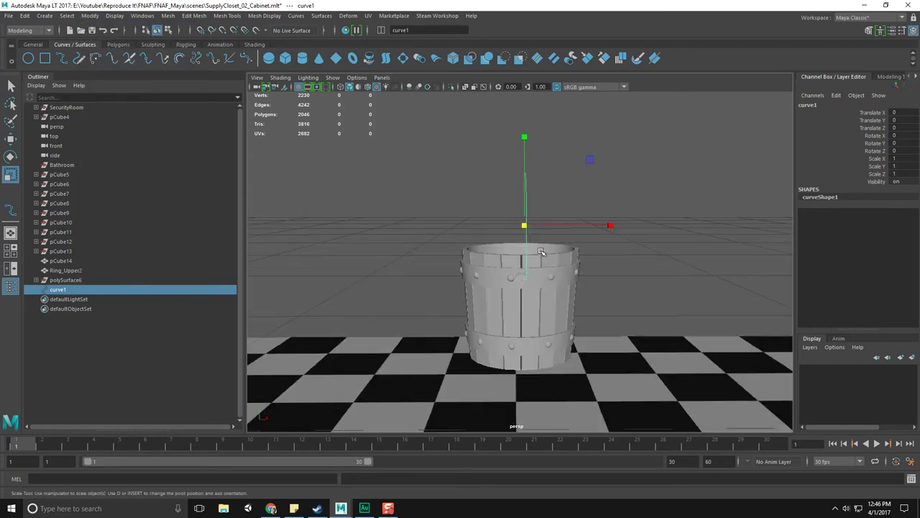
drag(601, 225, 549, 226)
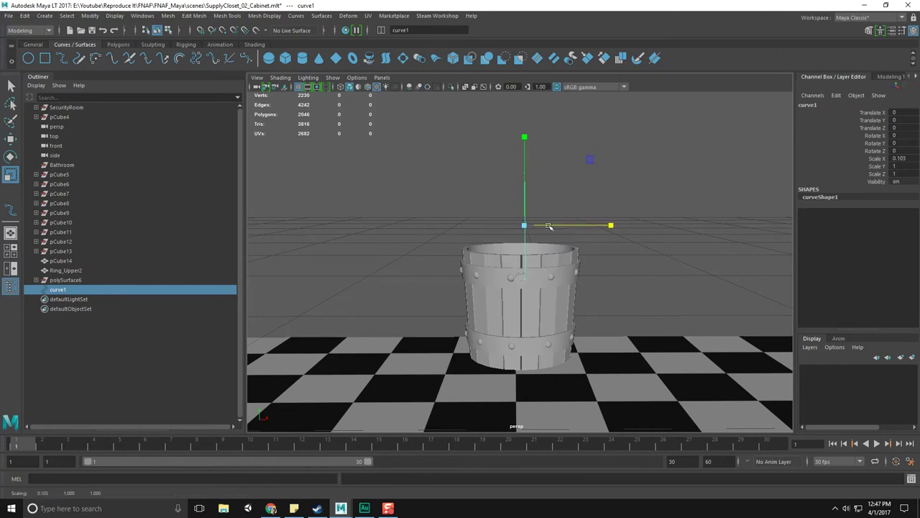
Snap the handle curve along X to the centre of the hub
key(w)
scroll(546, 241, up, 5)
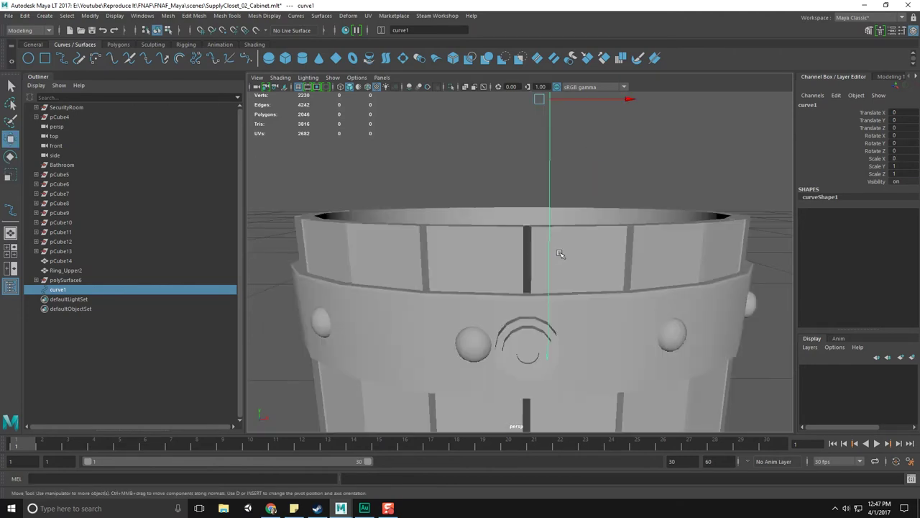
alt+middle_drag(584, 146, 578, 174)
click(612, 121)
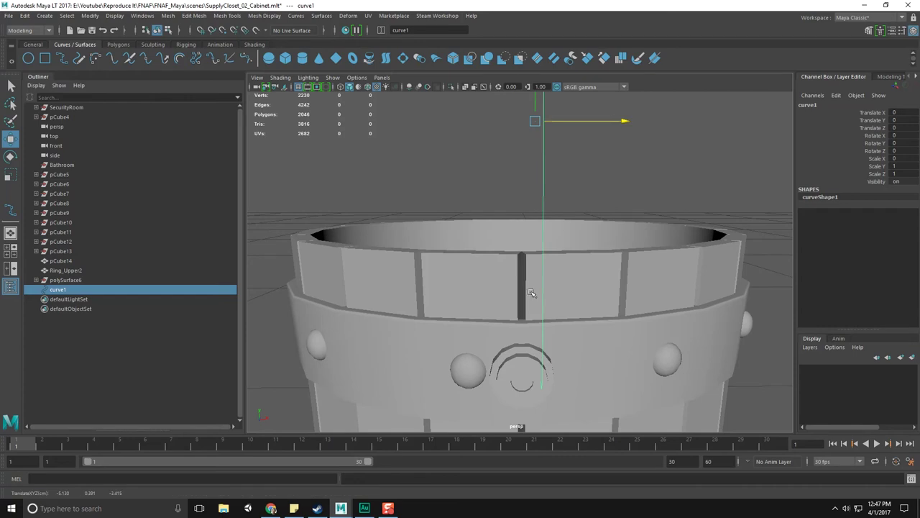
key(v)
middle_drag(521, 380, 520, 380)
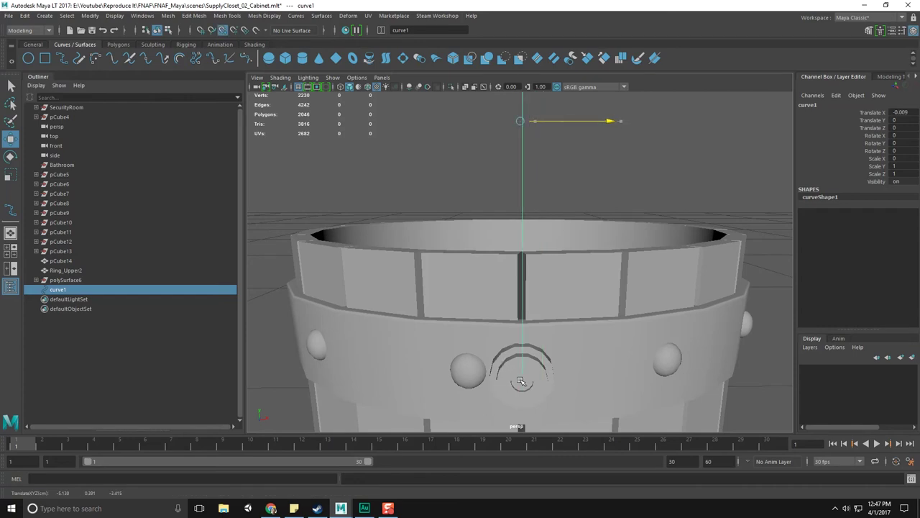
Try to extrude the hub's centre disc along the handle curve
key(q)
click(526, 387)
alt+drag(526, 386, 421, 197)
click(428, 198)
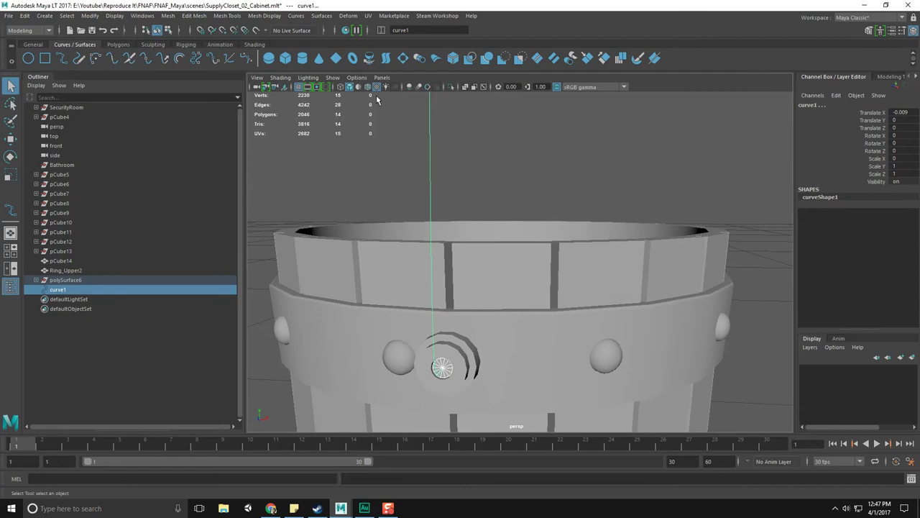
click(188, 16)
mouse_move(169, 16)
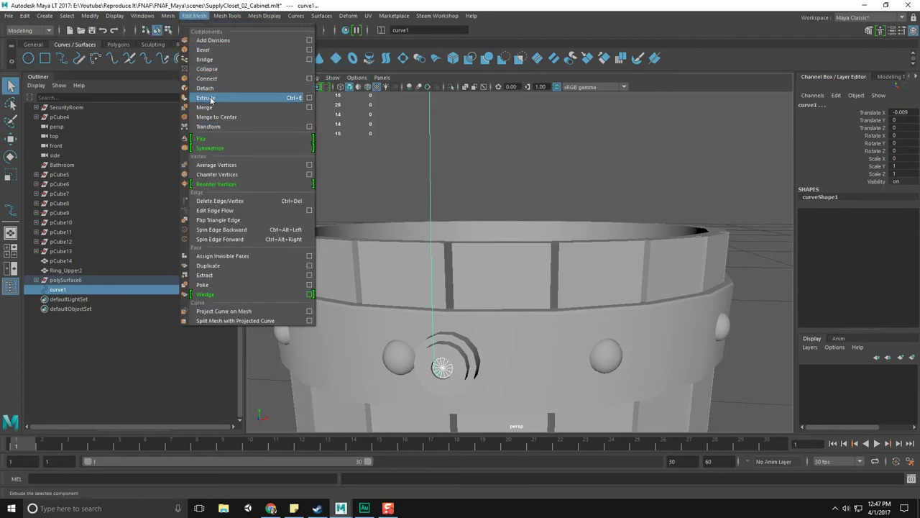
click(205, 102)
scroll(549, 240, down, 5)
alt+drag(569, 265, 447, 281)
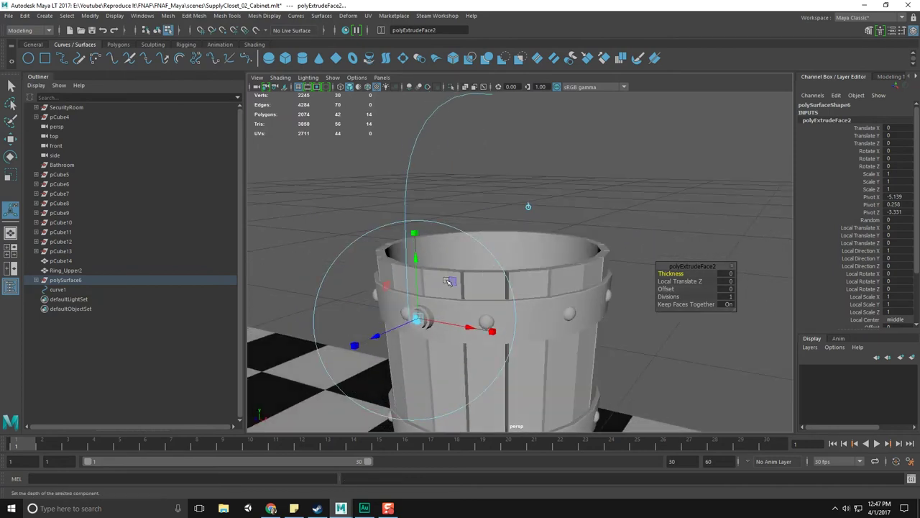
key(ctrl+z)
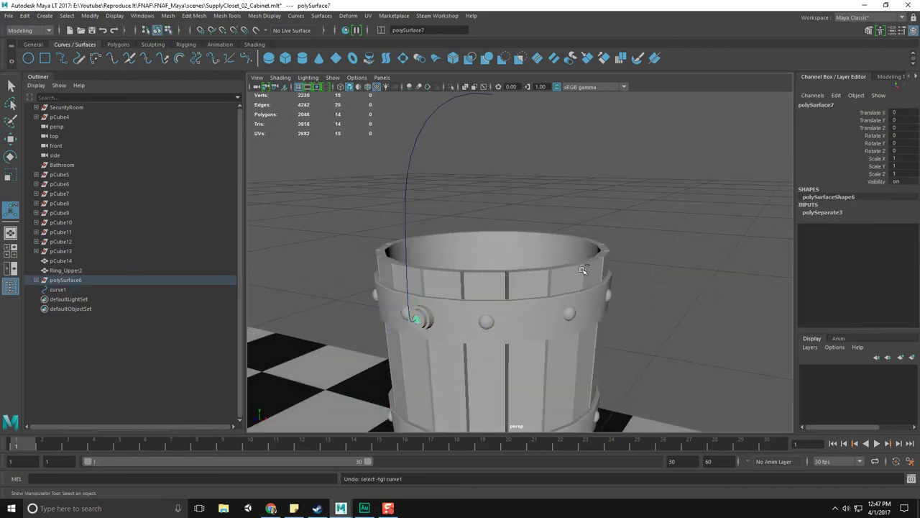
Select the faces of the hub's centre disc together with the handle curve and extrude them along it
scroll(506, 244, up, 4)
right_drag(448, 271, 453, 278)
shift+click(435, 141)
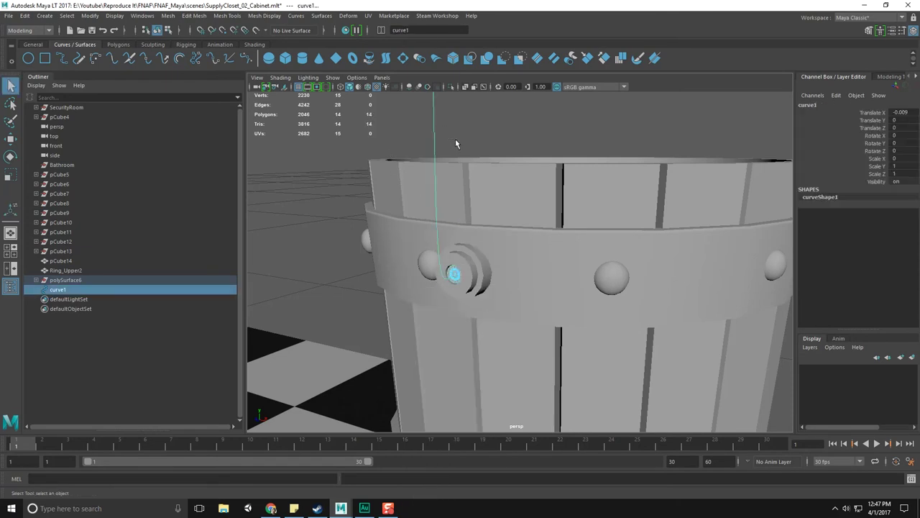
click(193, 15)
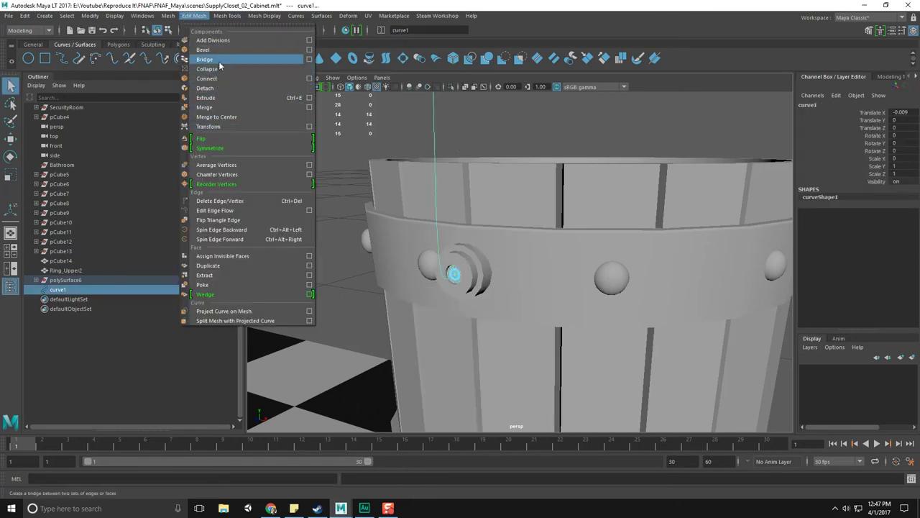
click(223, 98)
scroll(558, 241, down, 4)
mouse_move(558, 240)
alt+mouse_down()
mouse_move(557, 259)
mouse_move(569, 255)
alt+mouse_up()
scroll(878, 270, down, 3)
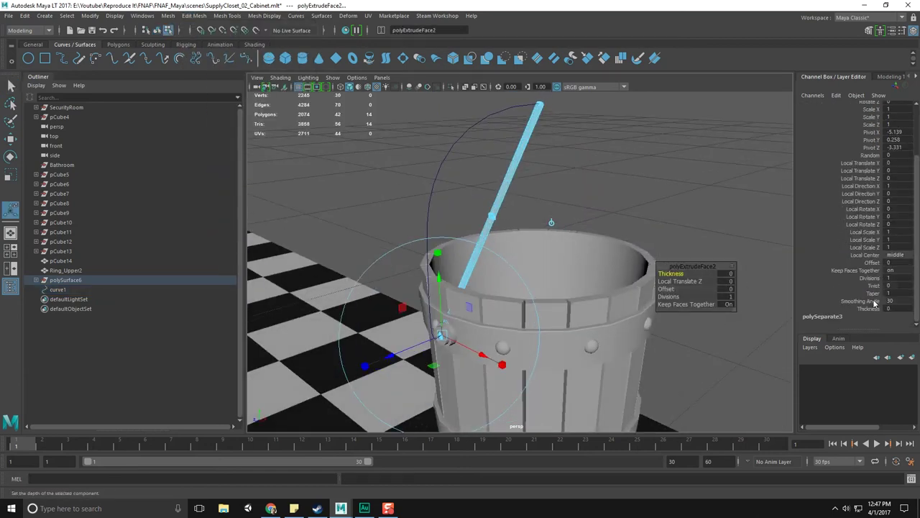
Set the handle extrusion's divisions to 25 so that it follows the curve
click(870, 279)
click(890, 277)
ctrl+drag(889, 278, 913, 278)
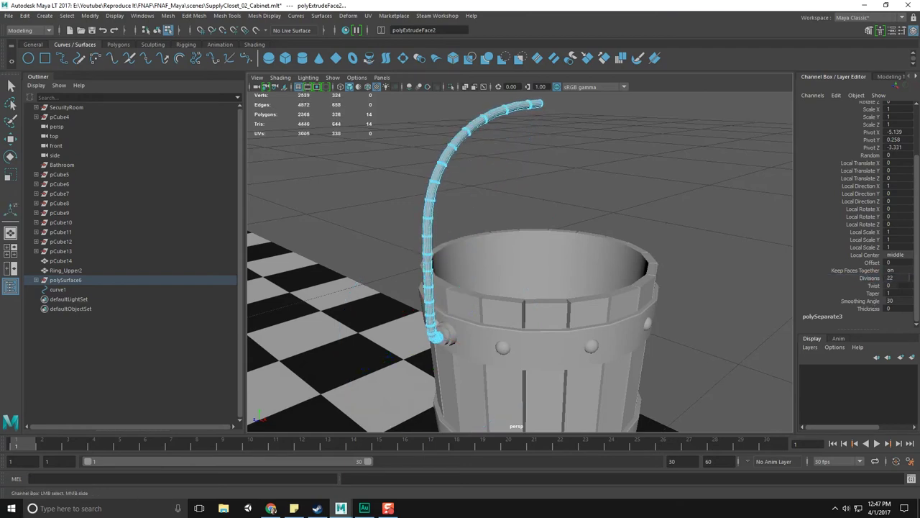
mouse_move(573, 247)
alt+mouse_down()
mouse_move(531, 249)
mouse_move(567, 245)
alt+mouse_up()
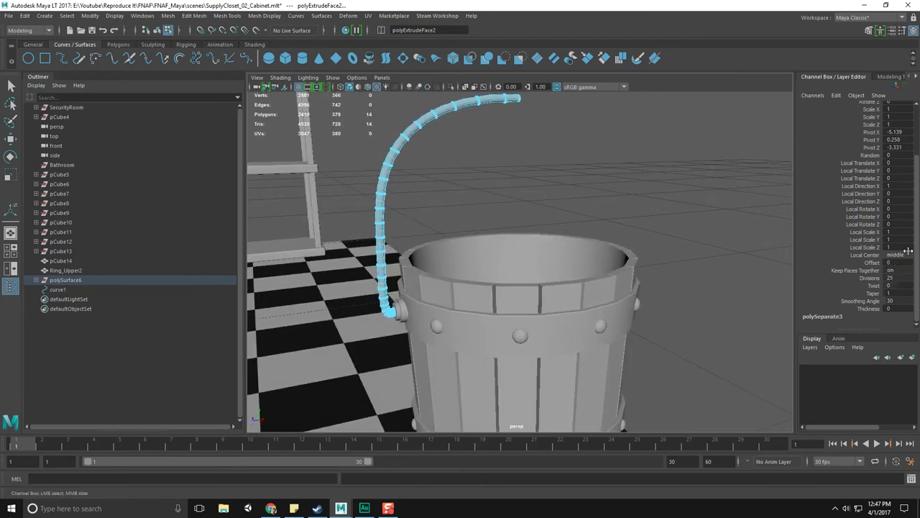
alt+drag(567, 187, 584, 185)
drag(915, 224, 916, 155)
mouse_move(919, 75)
mouse_down()
mouse_move(443, 74)
mouse_move(919, 72)
mouse_up()
alt+drag(512, 203, 539, 193)
Undo the division change and the extrusion of the hub's centre disc
key(ctrl+z)
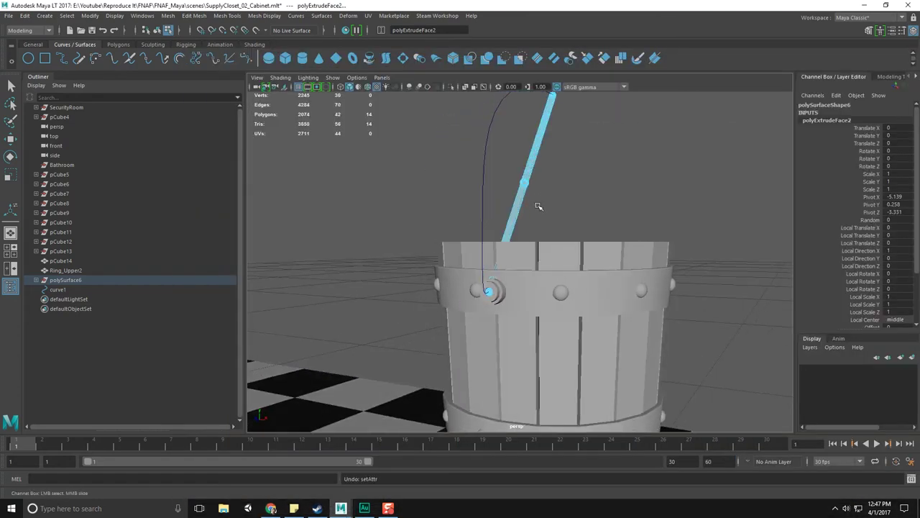
key(ctrl+z)
scroll(544, 286, up, 5)
alt+middle_drag(498, 285, 520, 254)
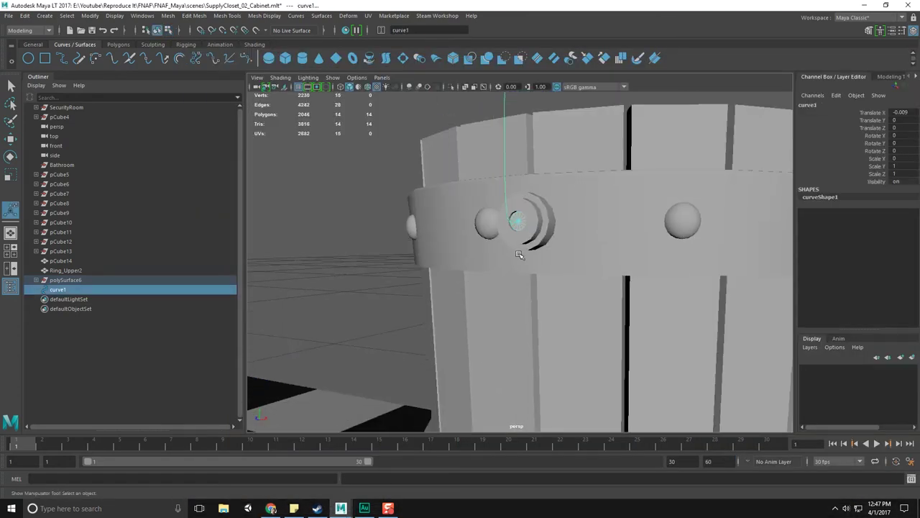
key(q)
key(F8)
key(F8)
click(523, 220)
click(421, 224)
click(515, 223)
alt+drag(517, 225, 549, 278)
key(r)
key(ctrl+z)
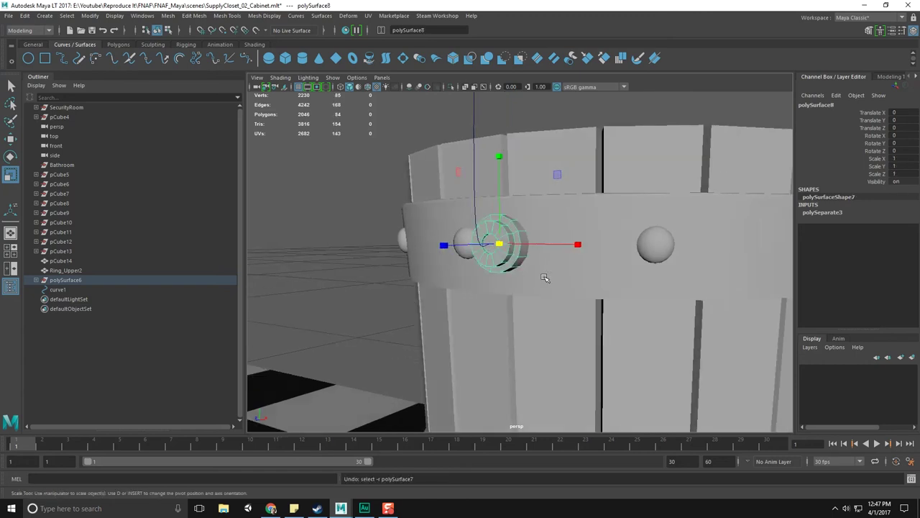
Center the pivot of the hub's centre disc and scale the disc uniformly to about 0.6
key(q)
click(491, 248)
key(w)
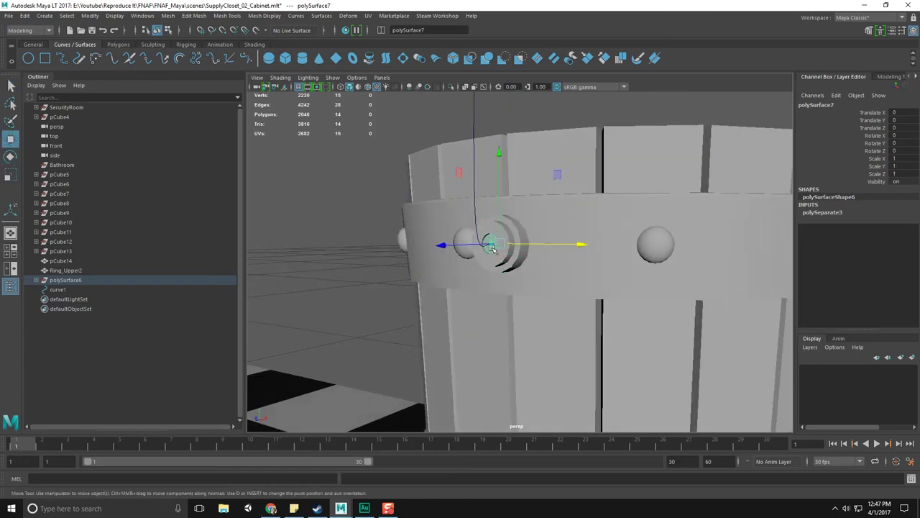
key(space)
click(445, 211)
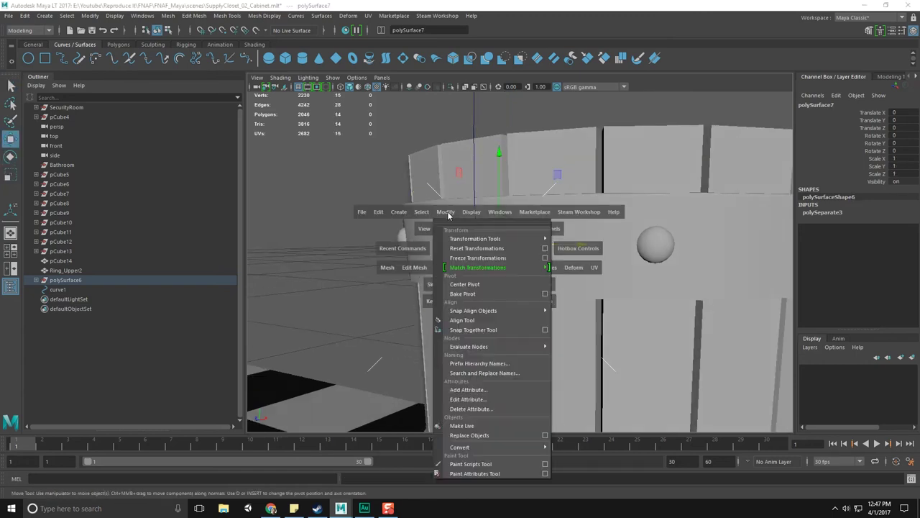
click(465, 284)
key(e)
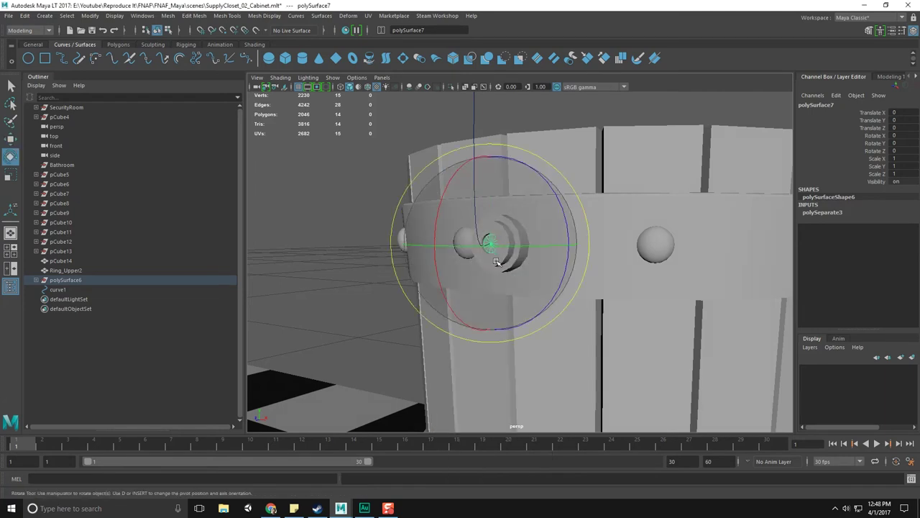
key(r)
drag(489, 246, 488, 248)
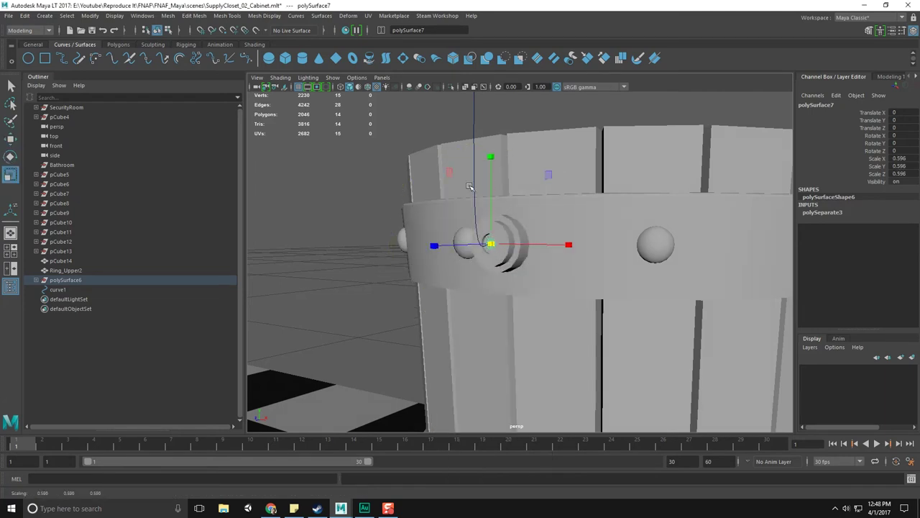
Select a face of the hub's centre disc and frame it in the view
key(F8)
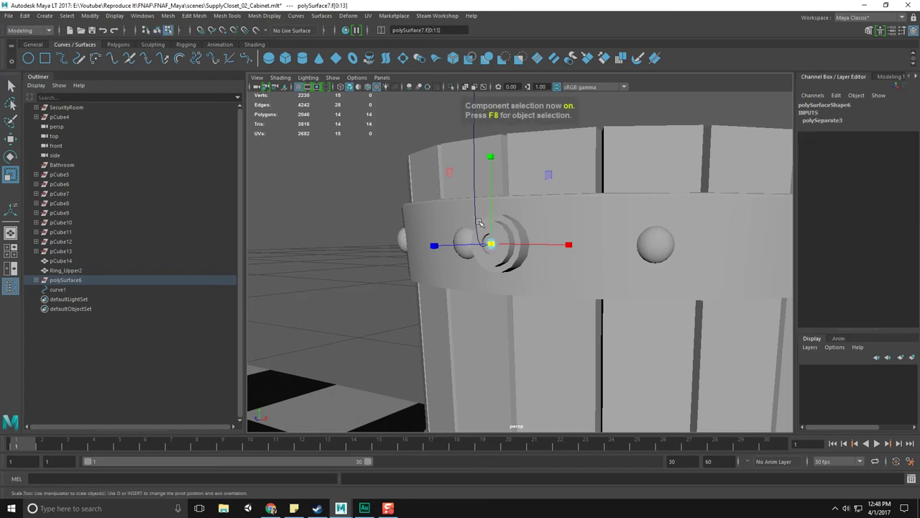
alt+drag(431, 108, 507, 169)
key(F8)
drag(441, 184, 510, 194)
key(q)
click(497, 356)
right_drag(498, 355, 497, 273)
click(499, 356)
key(f)
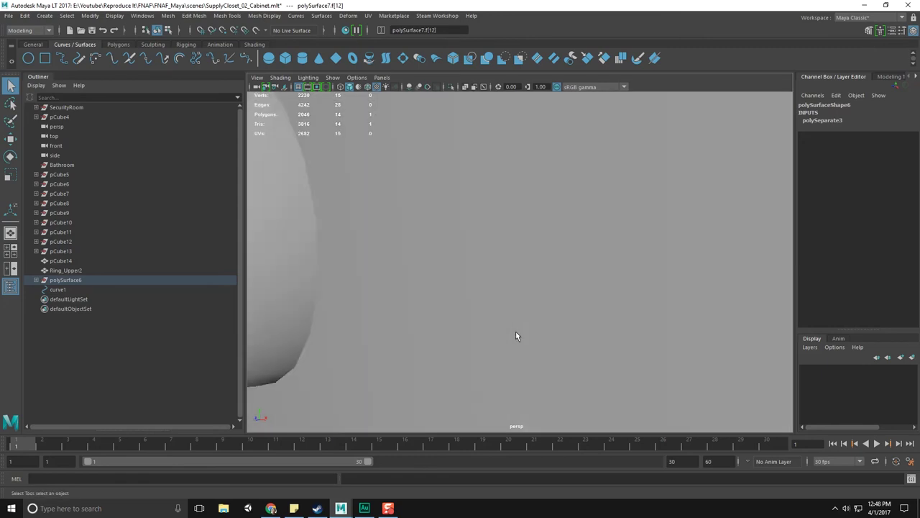
key(f)
key(f)
key(f)
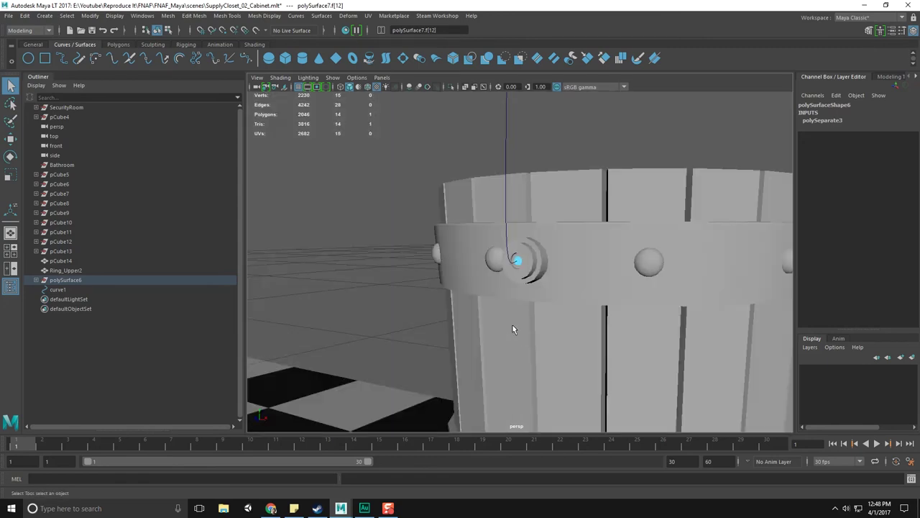
Try to merge the vertices of the hub's centre disc and undo the merge
alt+drag(512, 325, 535, 305)
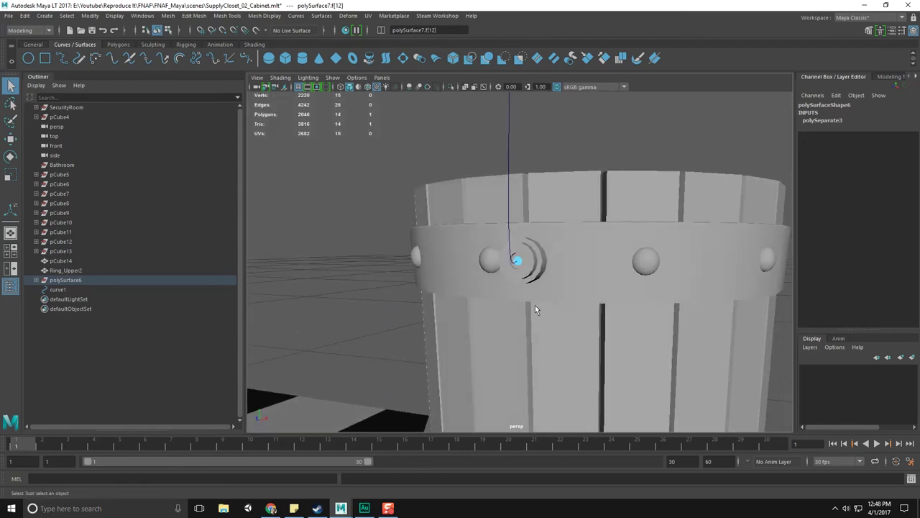
shift+right_drag(533, 303, 533, 302)
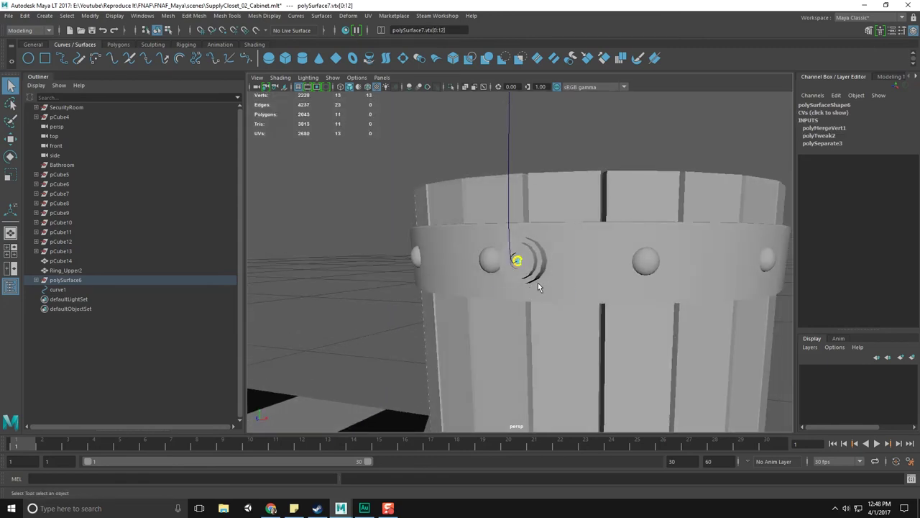
key(ctrl+z)
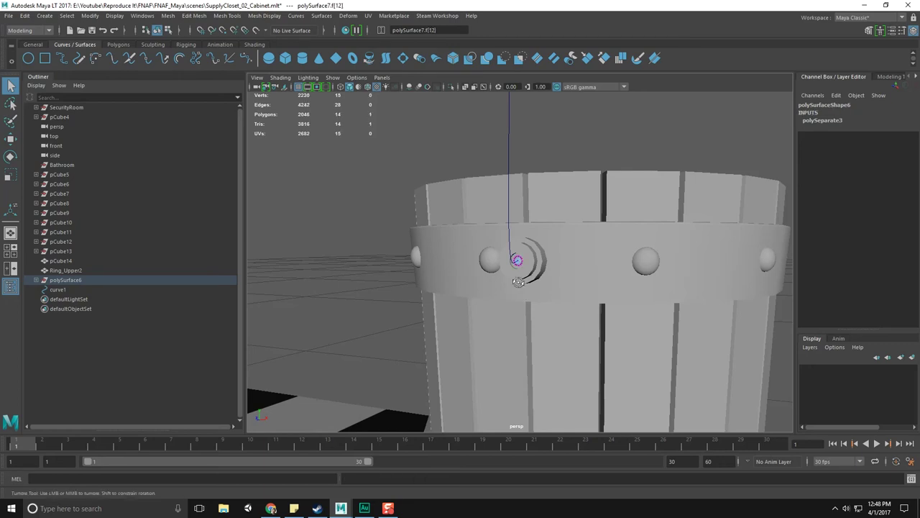
alt+drag(522, 290, 532, 284)
Try to add the handle curve to the centre disc's face selection in component mode, and undo the stray selections
key(F8)
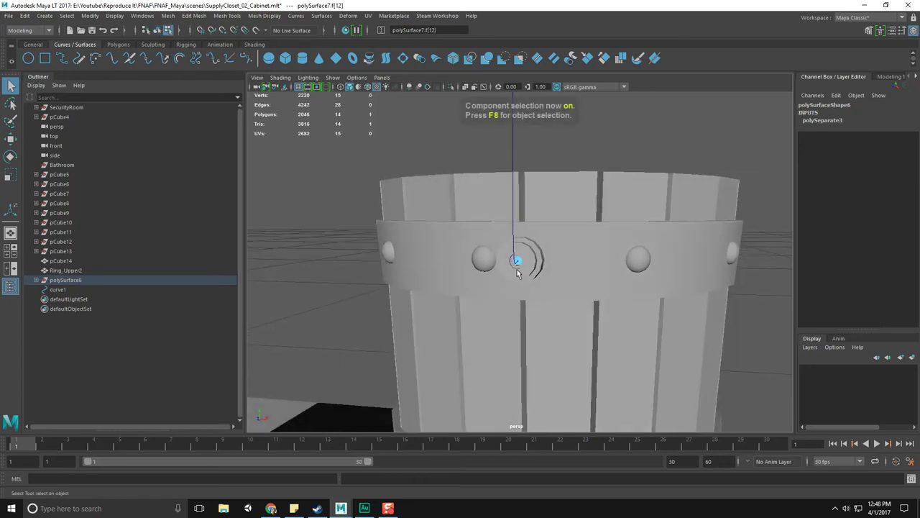
scroll(519, 265, down, 3)
scroll(535, 294, down, 5)
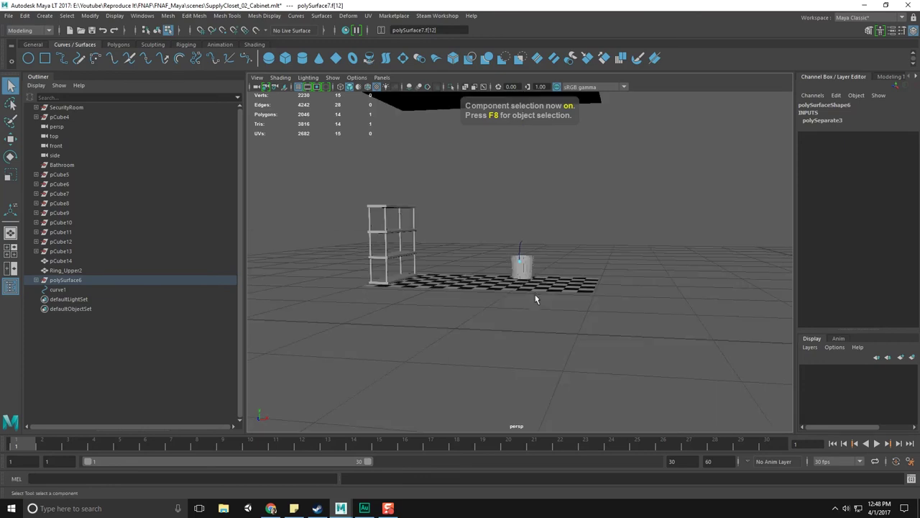
scroll(534, 287, up, 8)
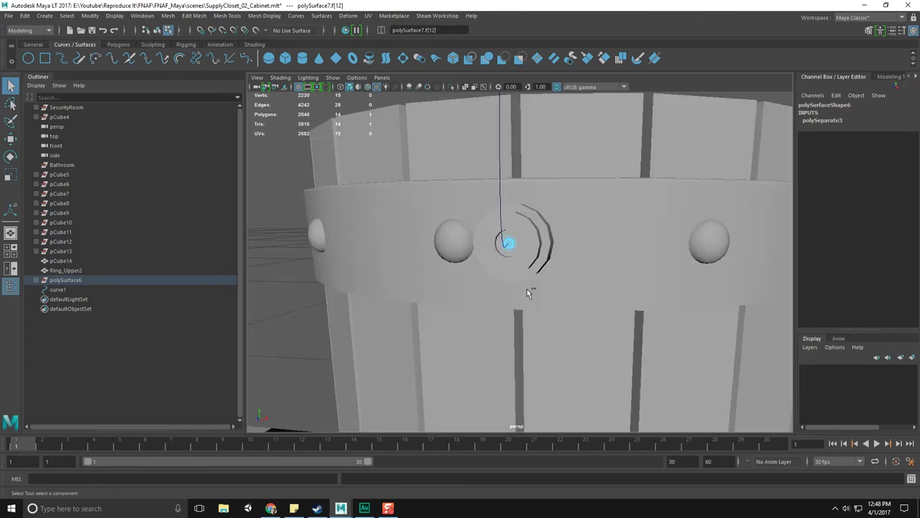
scroll(484, 213, down, 5)
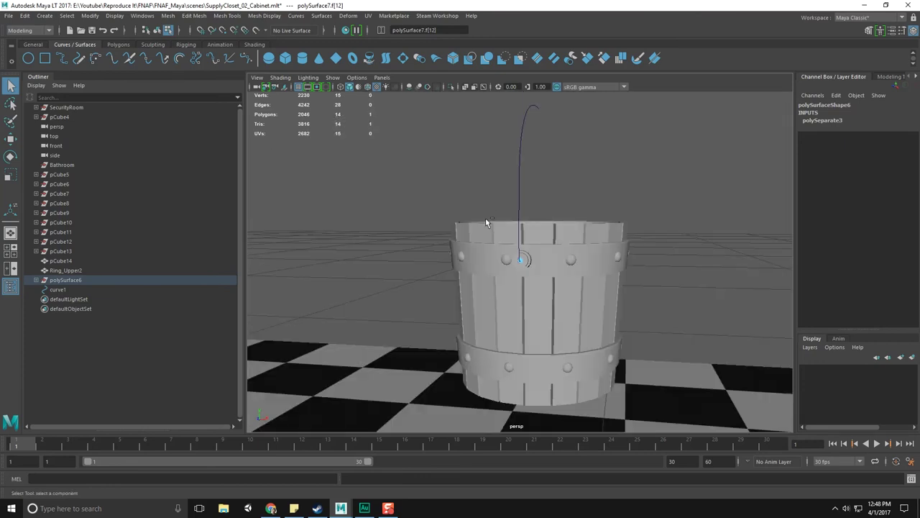
scroll(535, 267, up, 5)
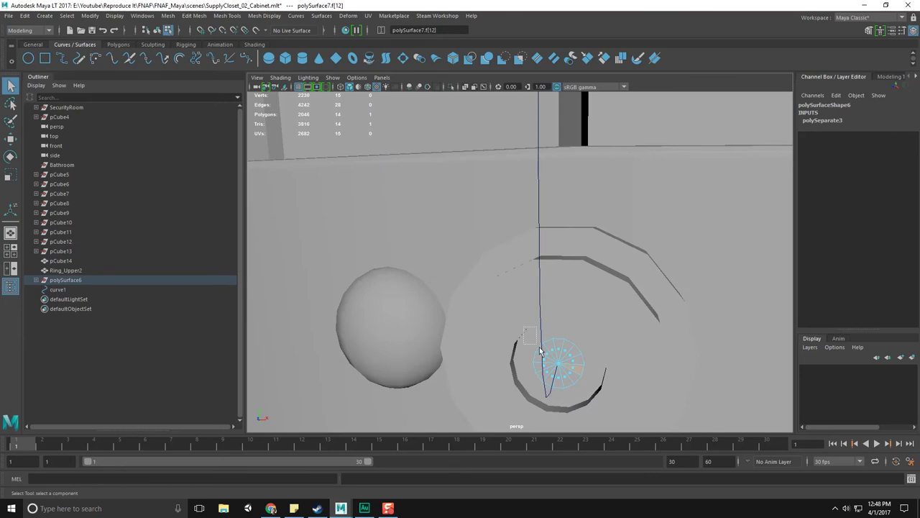
shift+click(541, 228)
shift+click(541, 228)
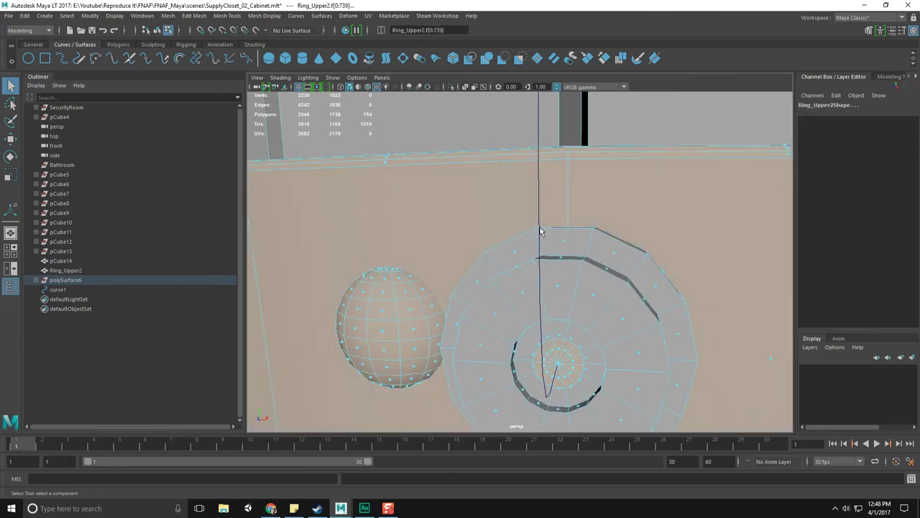
key(ctrl+z)
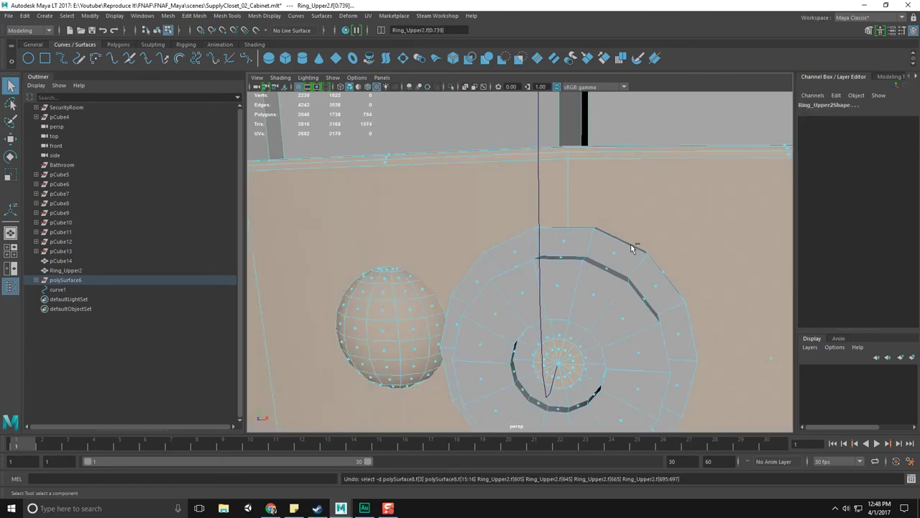
key(ctrl+z)
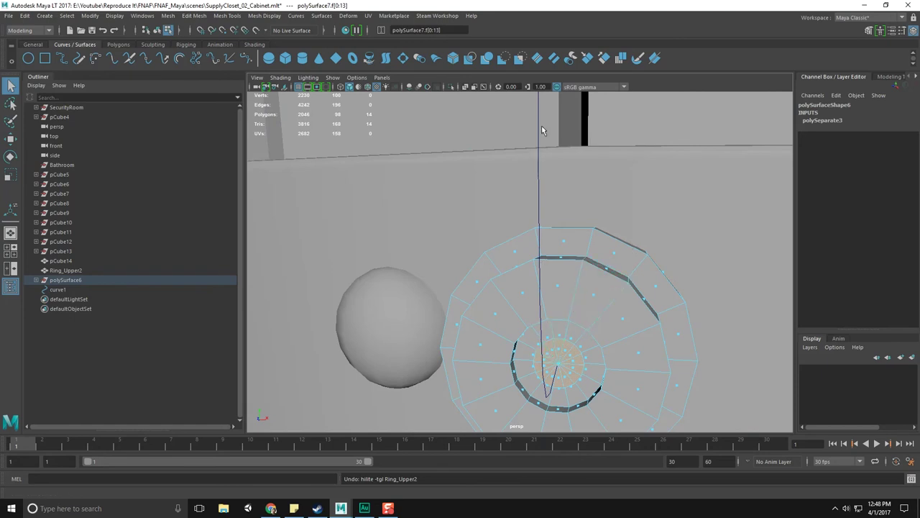
Return to object selection and select the handle curve above the bucket
scroll(543, 136, down, 6)
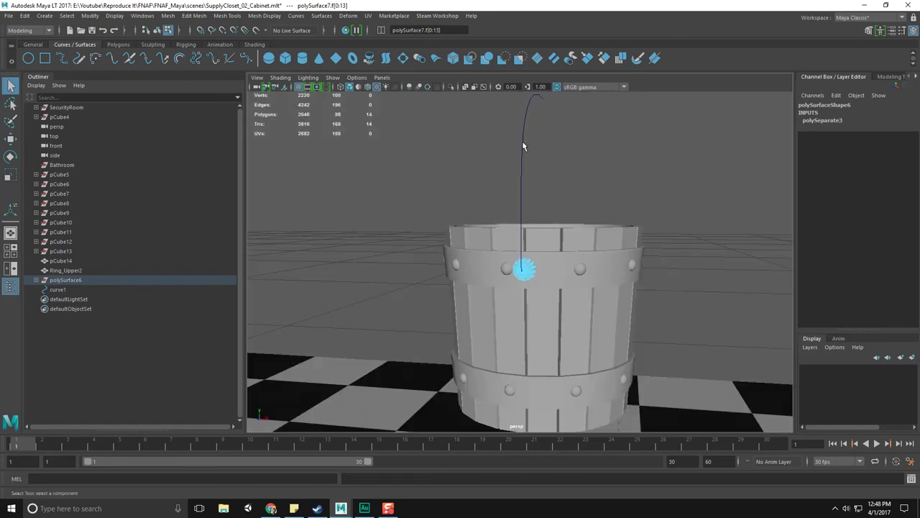
key(F8)
key(F8)
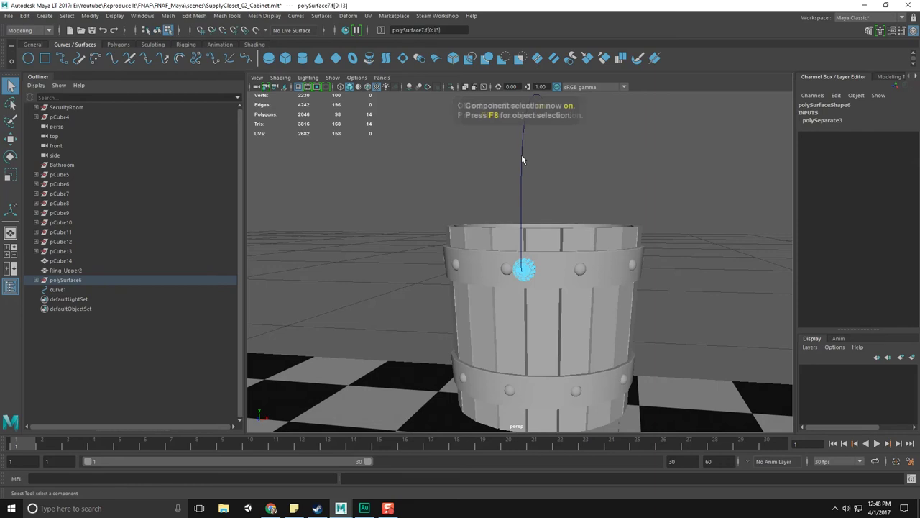
alt+drag(545, 171, 534, 216)
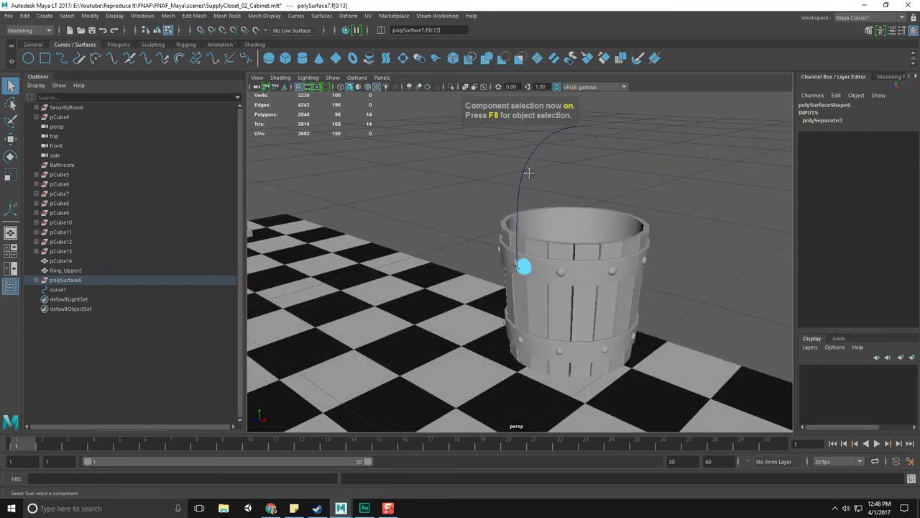
alt+drag(528, 172, 520, 194)
drag(545, 149, 562, 166)
key(F8)
click(553, 165)
click(538, 170)
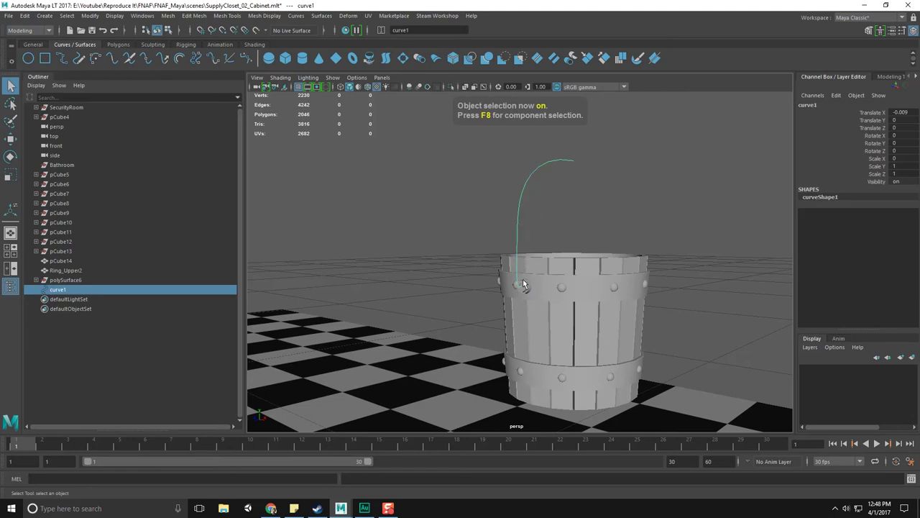
Select all faces of the reduced centre disc together with the handle curve and extrude them along the curve
scroll(524, 284, up, 5)
click(529, 406)
right_drag(528, 406, 527, 348)
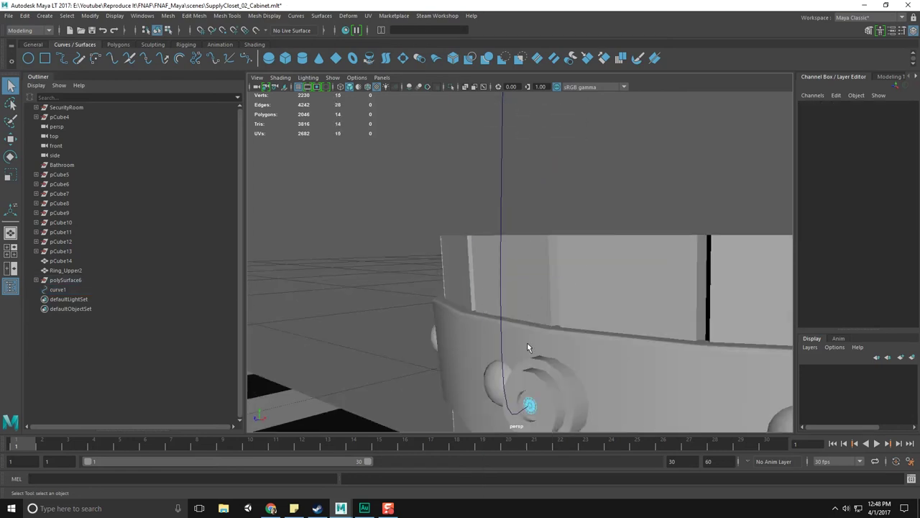
click(537, 411)
scroll(541, 319, down, 5)
drag(489, 186, 536, 201)
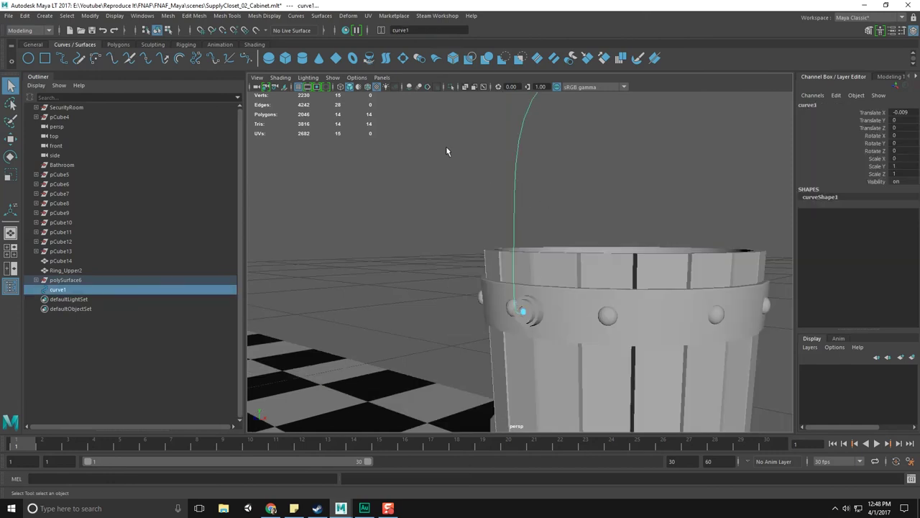
click(233, 19)
mouse_move(194, 15)
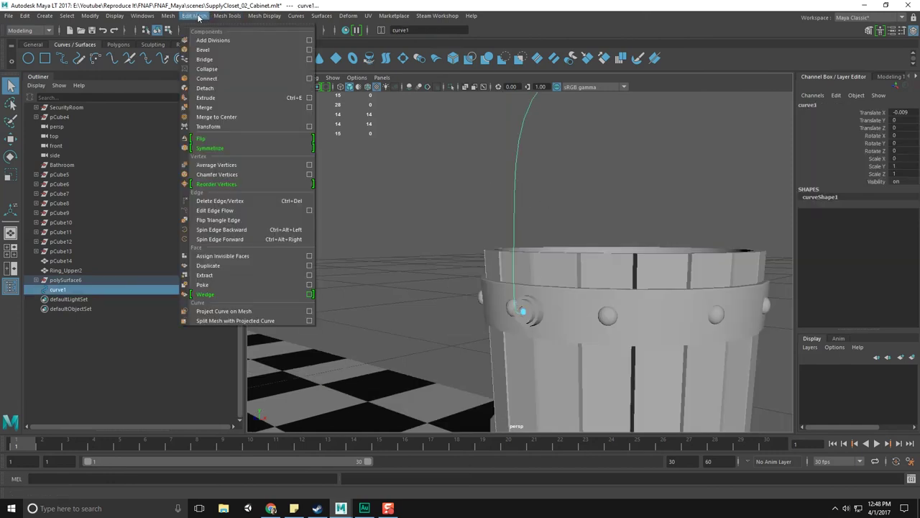
click(207, 97)
Set the new handle extrusion's divisions to 25
scroll(890, 245, down, 3)
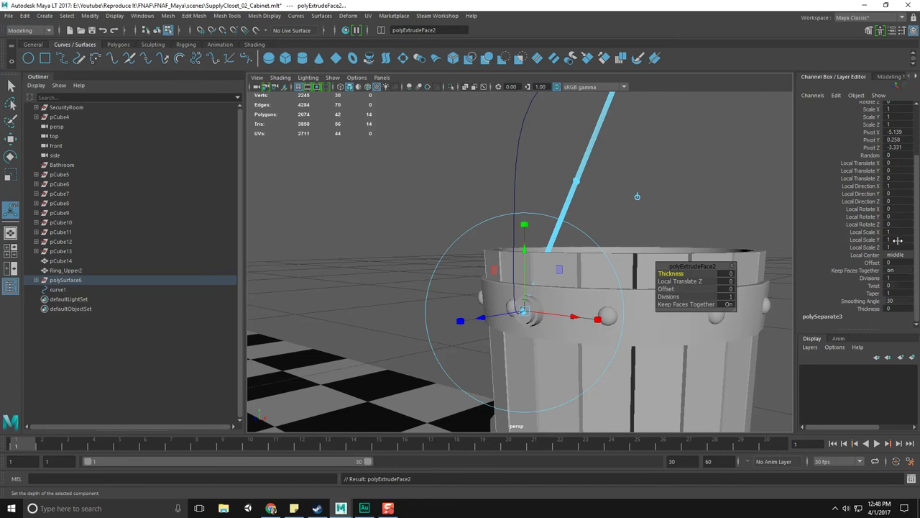
ctrl+drag(883, 277, 912, 277)
scroll(544, 214, down, 5)
alt+drag(558, 206, 587, 214)
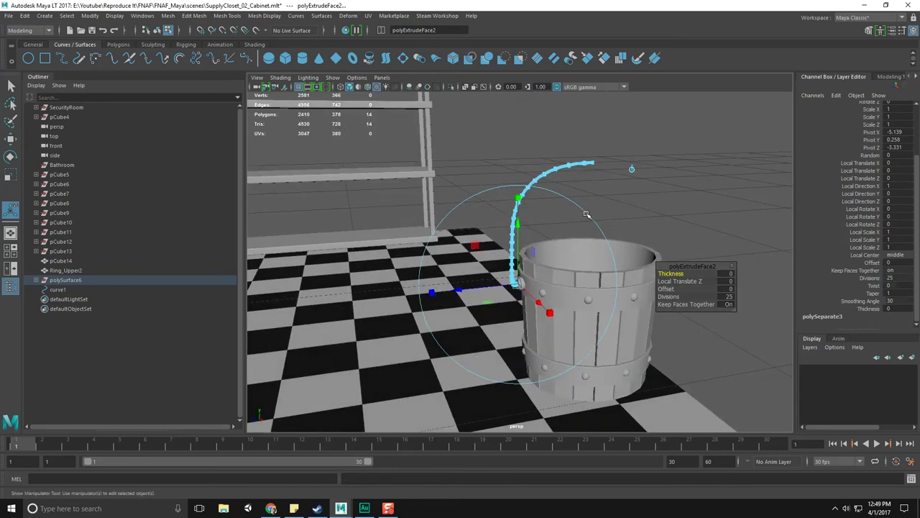
Examine the extruded handle's thickness and shape against the bucket
key(q)
key(F8)
click(606, 212)
alt+drag(606, 212, 640, 221)
scroll(640, 220, up, 3)
alt+middle_drag(640, 220, 568, 214)
alt+drag(568, 214, 571, 189)
Select the vertices at the handle's free end in the side view and snap them along Z to the bucket's centre
click(564, 136)
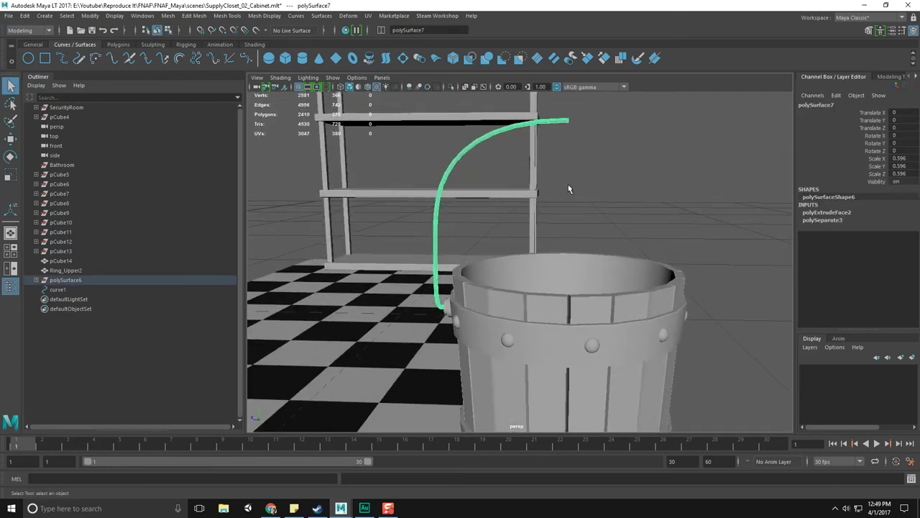
key(space)
right_click(647, 323)
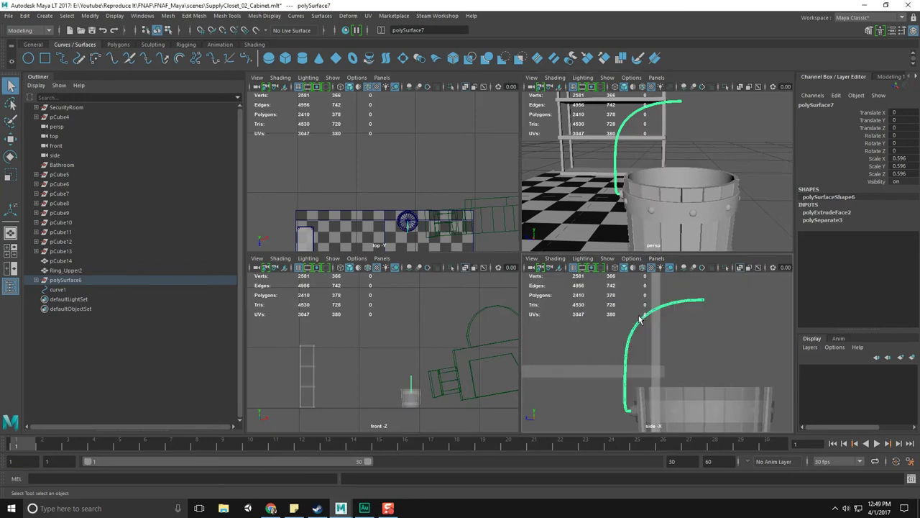
key(space)
right_drag(581, 179, 553, 178)
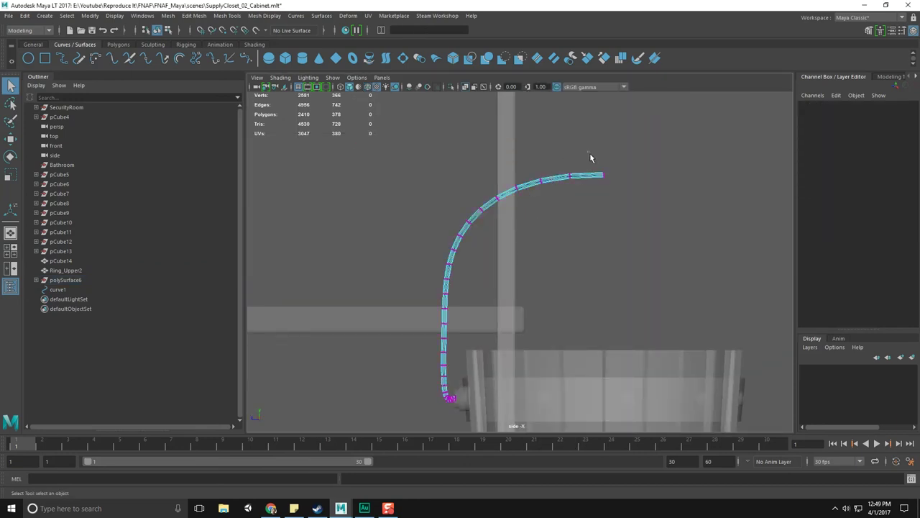
drag(591, 160, 636, 214)
key(w)
click(534, 176)
key(v)
middle_drag(586, 324, 604, 339)
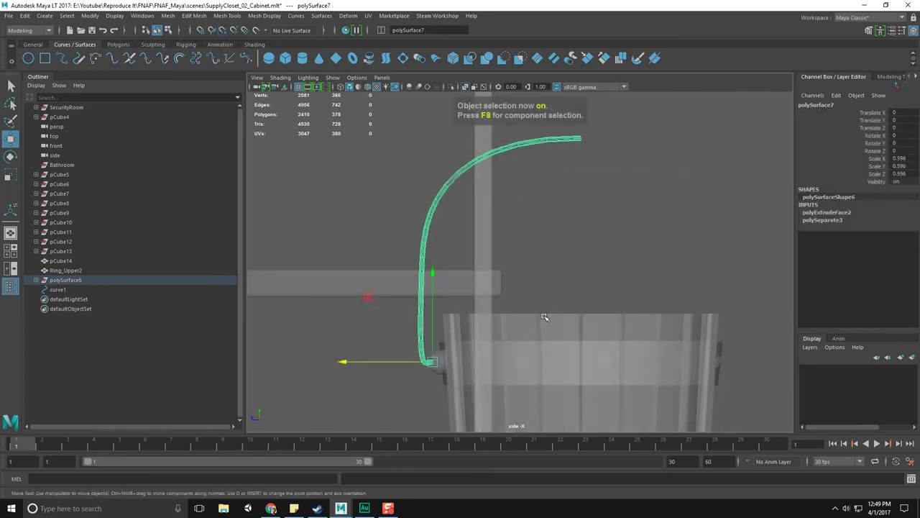
Combine the handle and the hub into a single mesh and save the scene
key(q)
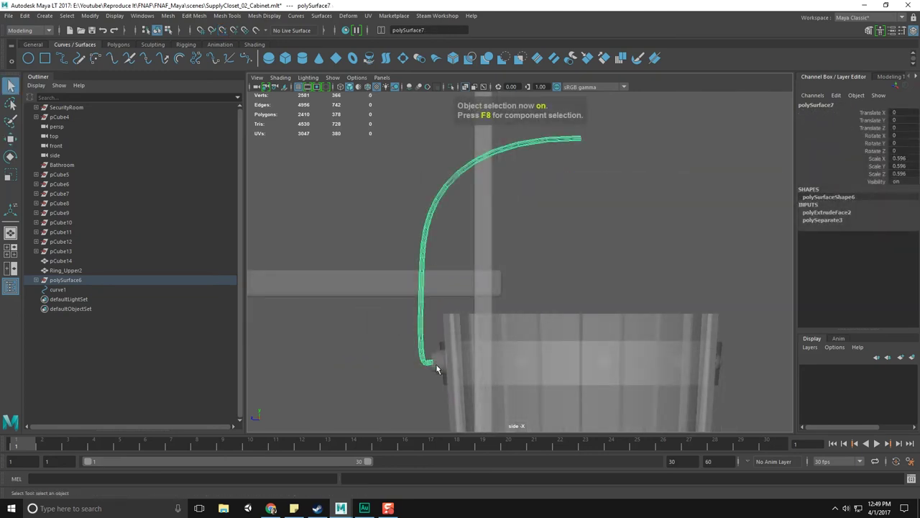
click(437, 365)
shift+click(426, 358)
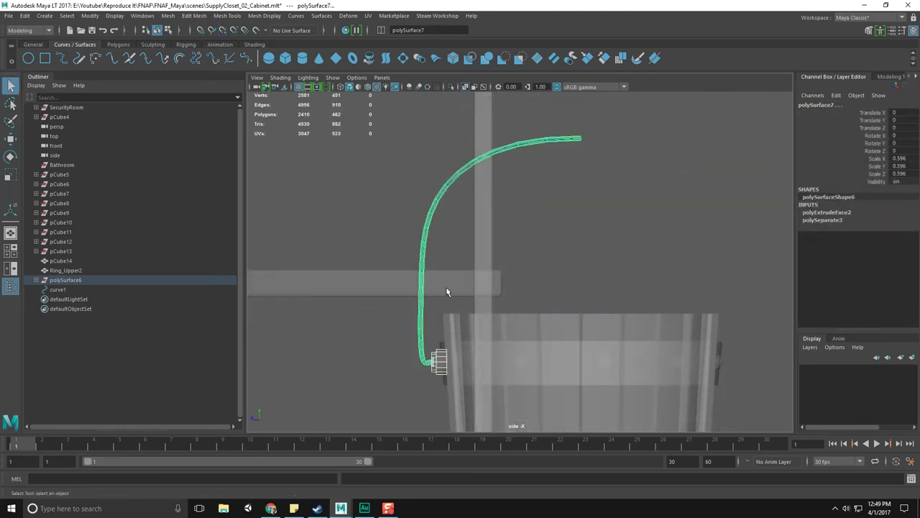
click(43, 46)
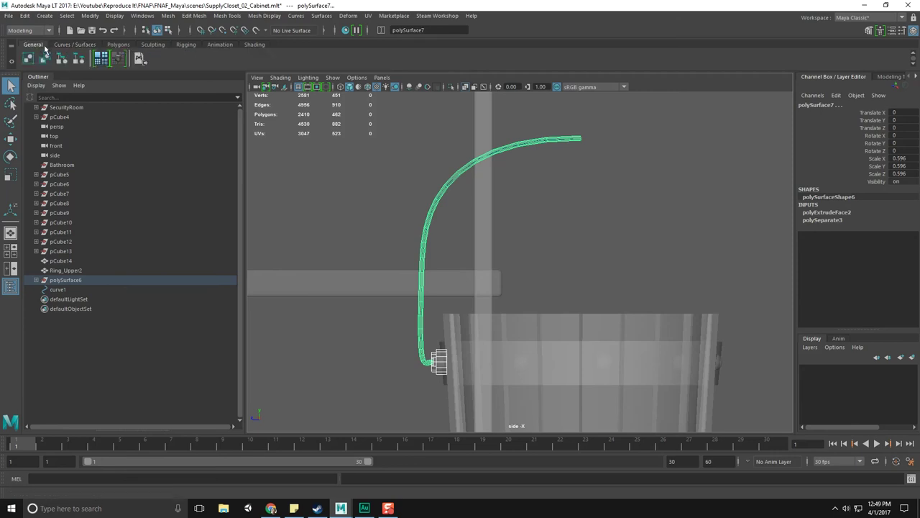
click(118, 45)
click(168, 58)
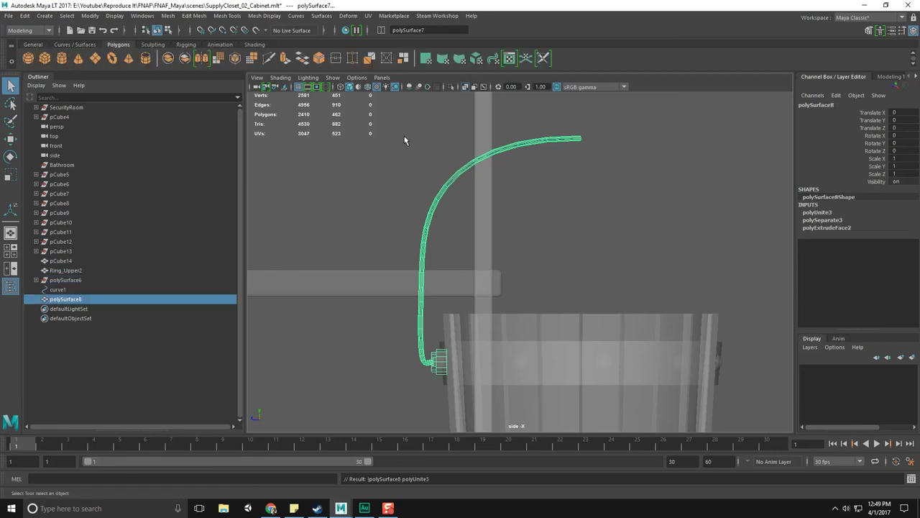
alt+middle_drag(596, 205, 542, 216)
key(ctrl+s)
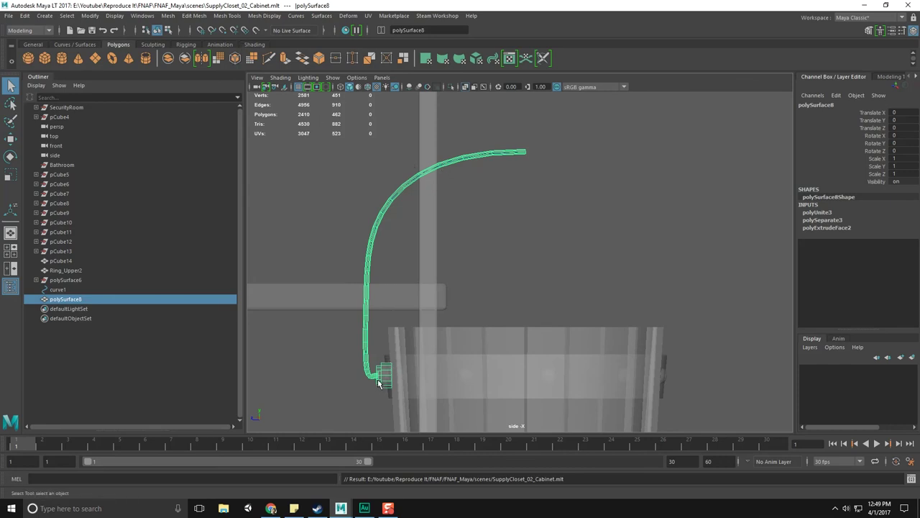
Mirror the half handle with its hub as a combined copy across its bounding box on the negative Z axis, merging border vertices
click(168, 16)
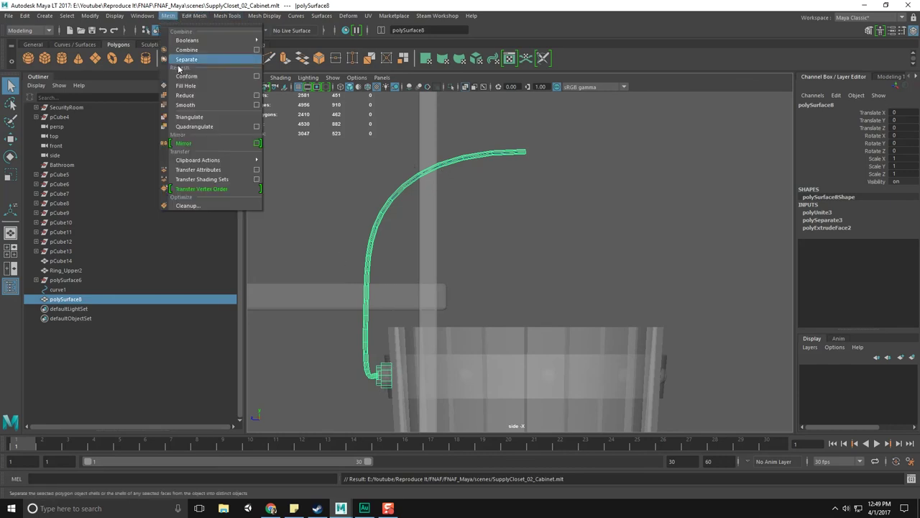
click(257, 143)
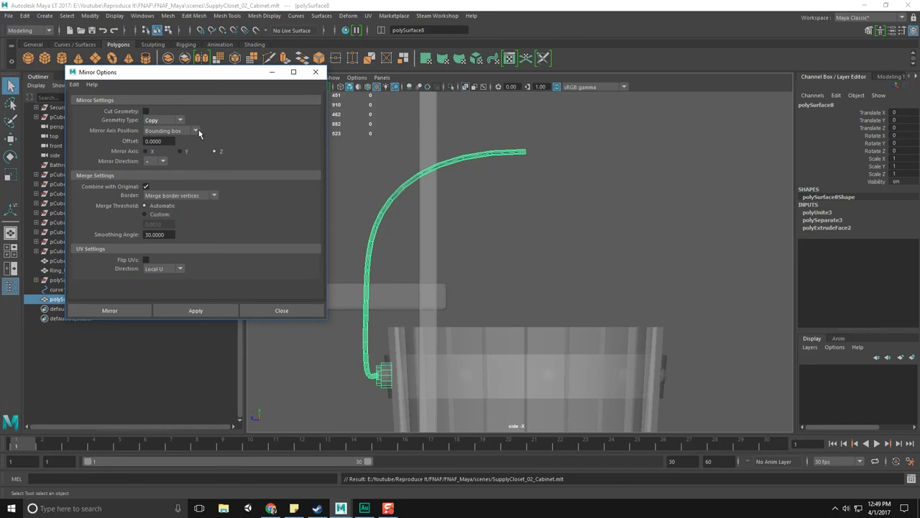
click(170, 122)
click(165, 132)
click(185, 196)
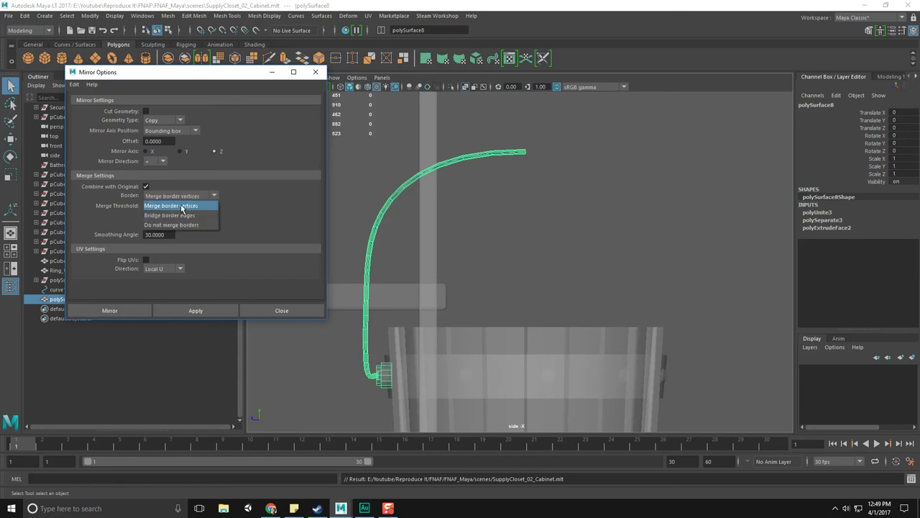
click(182, 207)
click(196, 310)
key(ctrl+z)
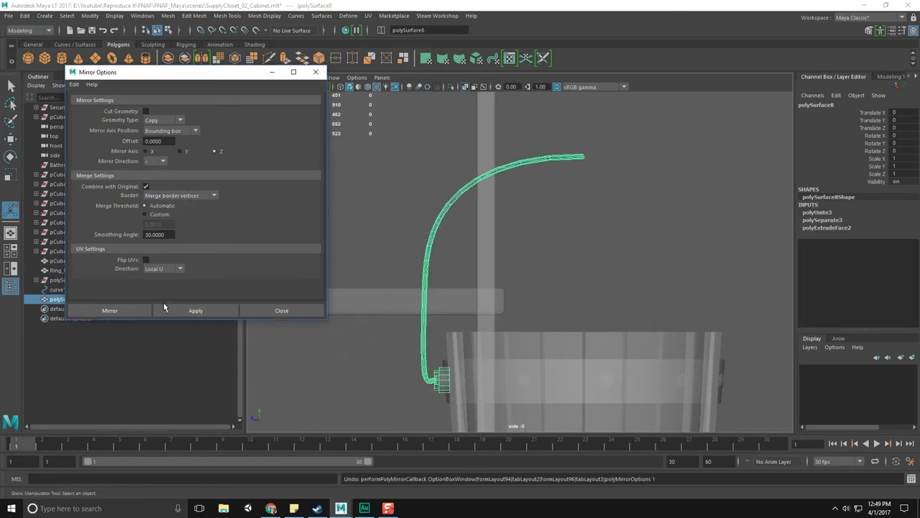
click(201, 311)
alt+middle_drag(574, 354, 552, 352)
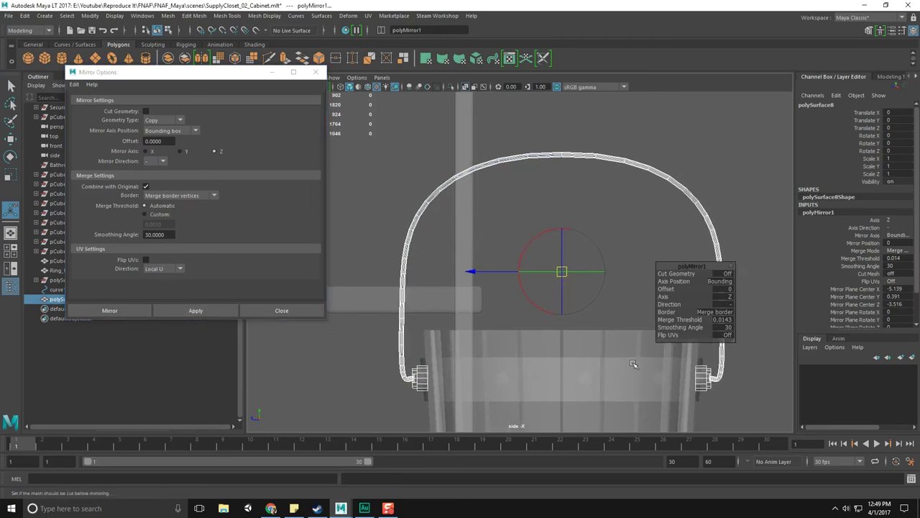
Examine the mirrored handle against the bucket in the perspective view and close the mirror options
key(space)
key(space)
alt+drag(568, 195, 632, 205)
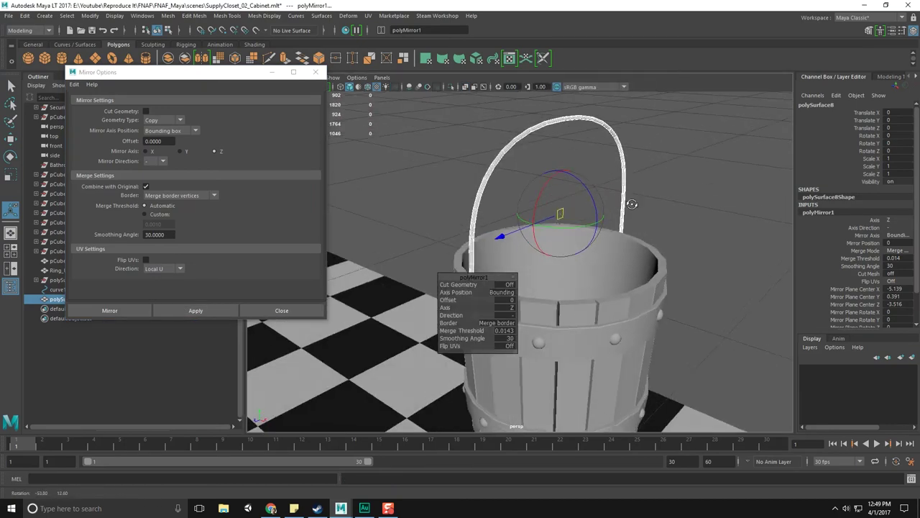
key(q)
key(F8)
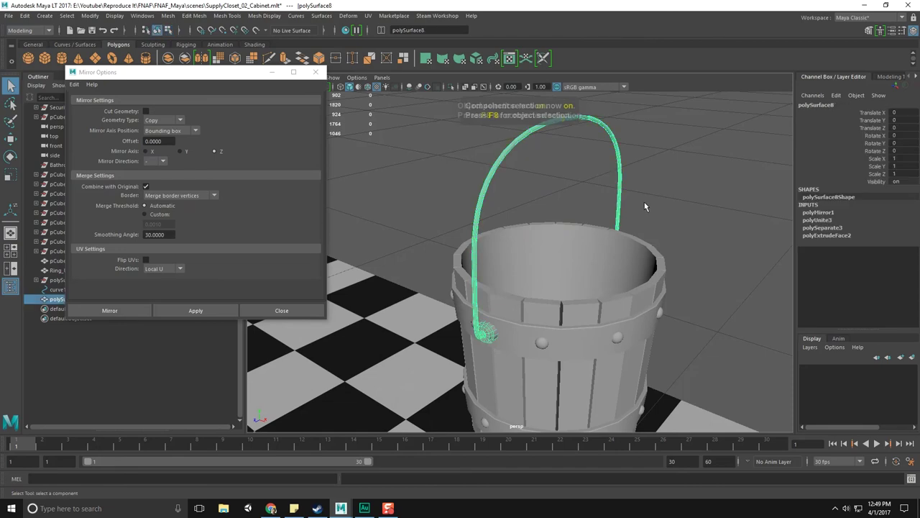
key(F8)
click(654, 202)
click(619, 183)
alt+middle_drag(633, 183, 626, 159)
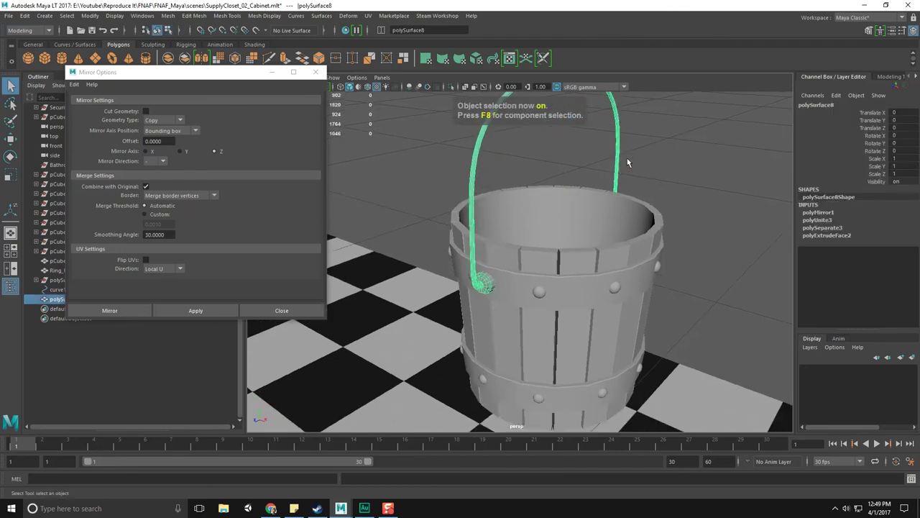
alt+drag(626, 155, 601, 156)
click(315, 72)
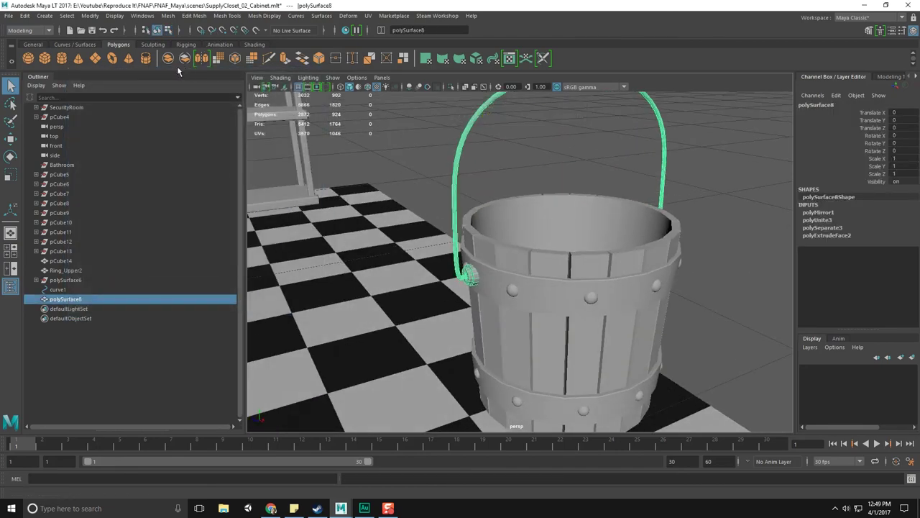
Separate the mirrored mesh into its parts and combine only the two handle halves into one mesh
click(185, 60)
alt+drag(440, 157, 499, 170)
click(474, 163)
click(469, 163)
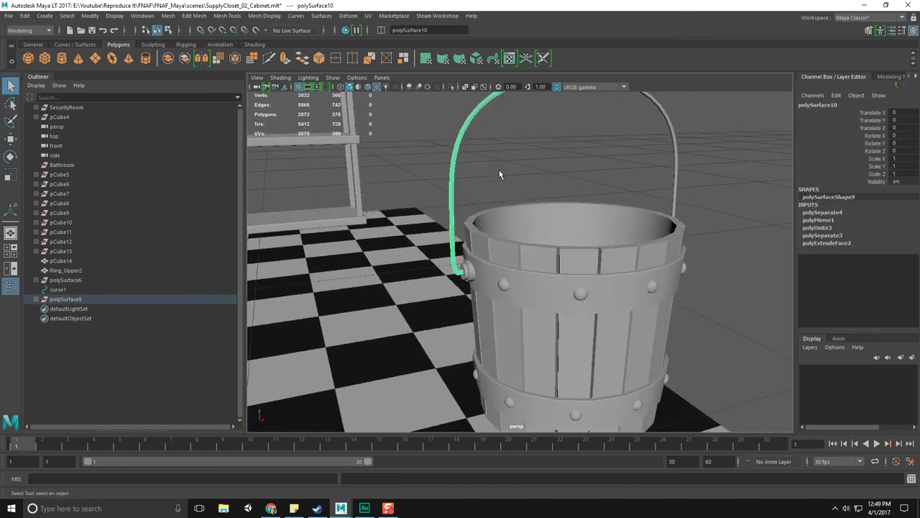
shift+click(667, 160)
alt+drag(618, 139, 532, 151)
click(168, 58)
Merge the overlapping vertices at the seam on top of the handle with a 0.001 distance threshold
right_drag(563, 154, 541, 150)
drag(537, 115, 571, 188)
shift+right_drag(564, 173, 571, 124)
alt+drag(552, 177, 582, 178)
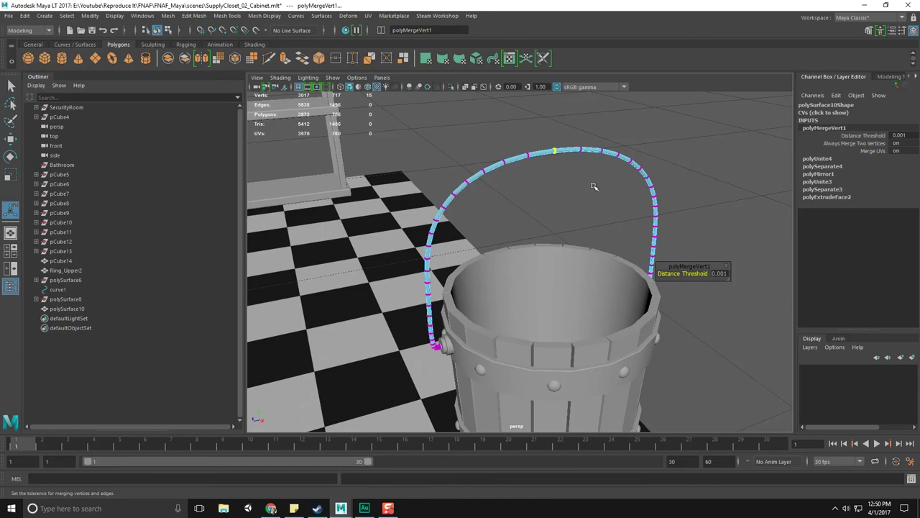
alt+drag(593, 187, 583, 185)
alt+drag(559, 176, 576, 183)
key(g)
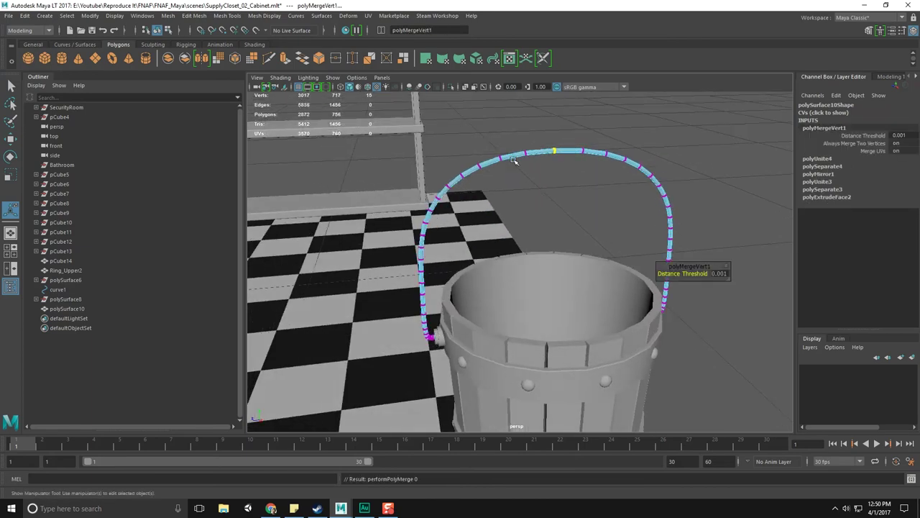
alt+drag(442, 149, 558, 195)
Return to object selection and select the whole handle with the Move tool
key(F8)
click(558, 196)
click(535, 154)
alt+drag(526, 208, 582, 206)
key(w)
scroll(570, 234, up, 5)
scroll(570, 234, down, 5)
alt+drag(602, 242, 550, 252)
alt+middle_drag(550, 252, 578, 157)
Try to move the handle's pivot down to the hub
key(d)
drag(605, 105, 440, 378)
key(v)
key(ctrl+z)
click(603, 190)
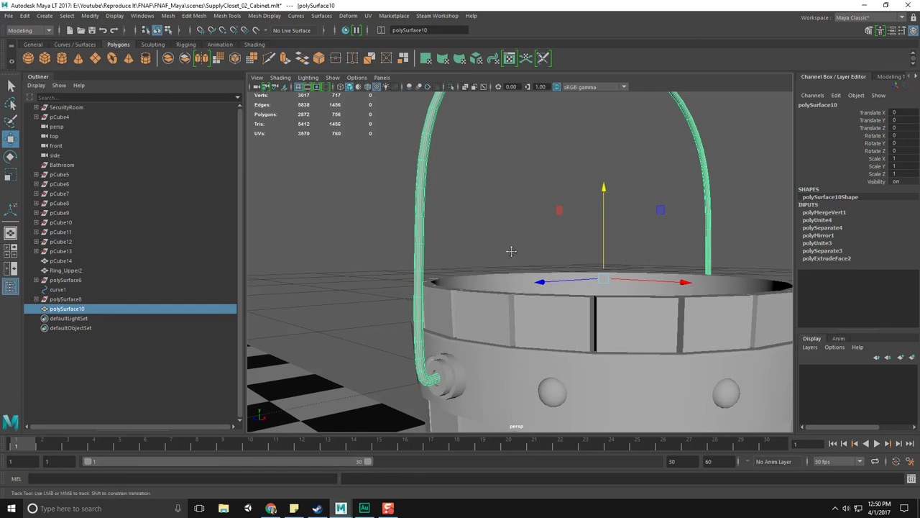
Turn on X-Ray and Wireframe on Shaded display to reveal the handle's end inside the hub
alt+middle_drag(509, 251, 552, 162)
scroll(533, 214, up, 5)
scroll(532, 214, down, 5)
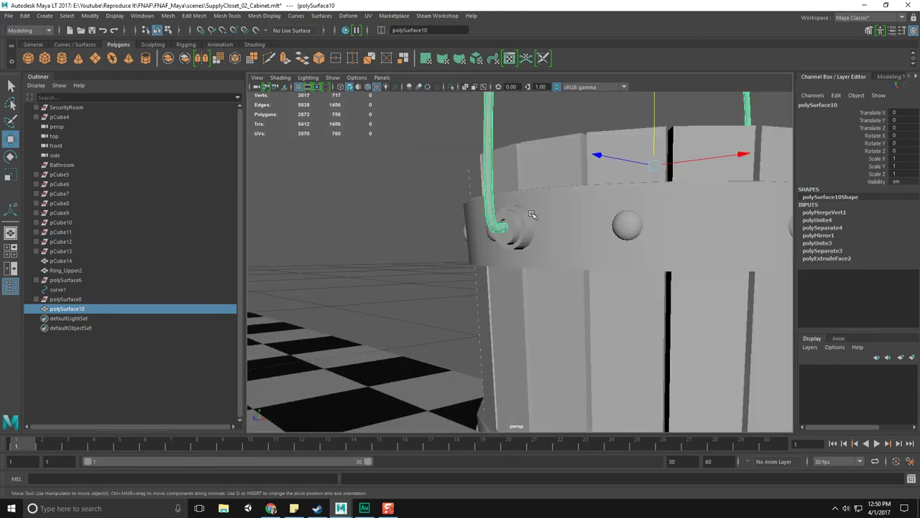
click(521, 228)
mouse_move(534, 212)
alt+mouse_down()
mouse_move(517, 270)
mouse_move(498, 187)
mouse_move(540, 197)
mouse_move(571, 162)
mouse_move(482, 160)
alt+mouse_up()
click(466, 87)
click(424, 144)
alt+drag(426, 146, 479, 162)
scroll(498, 205, up, 4)
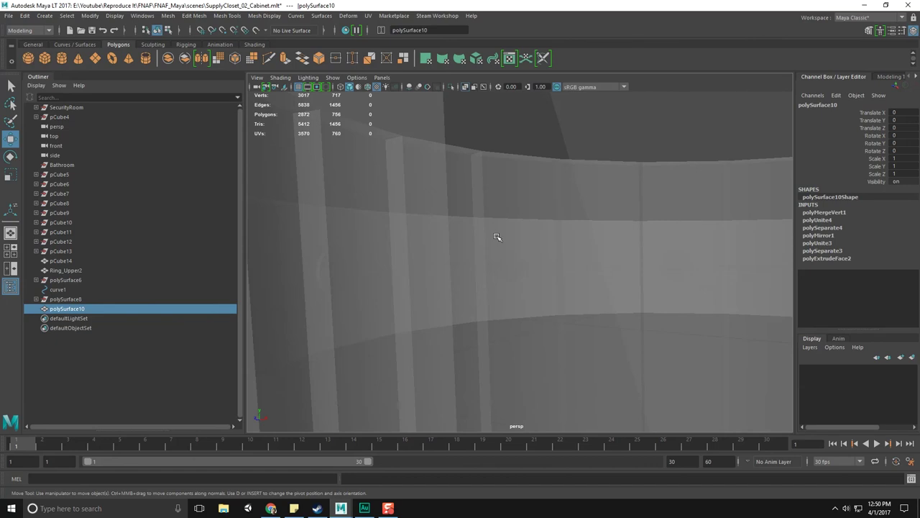
scroll(498, 237, down, 4)
click(281, 77)
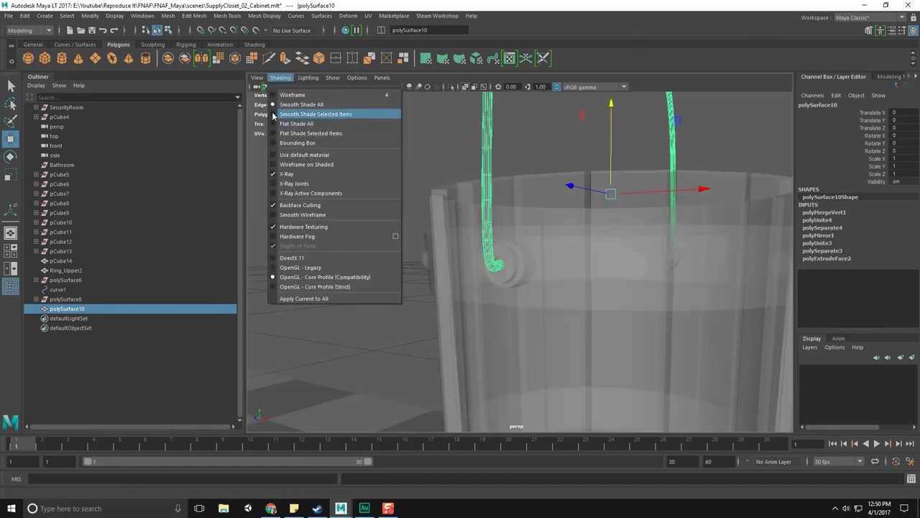
click(276, 164)
Snap the handle's pivot vertically to the centre vertex of the handle's end at the hub
scroll(527, 210, up, 2)
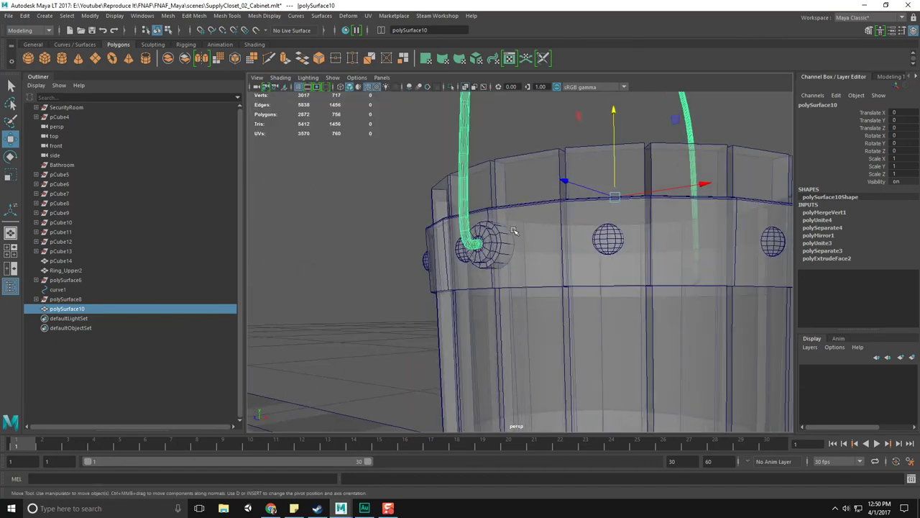
scroll(513, 229, up, 1)
alt+middle_drag(513, 228, 514, 216)
scroll(485, 213, up, 5)
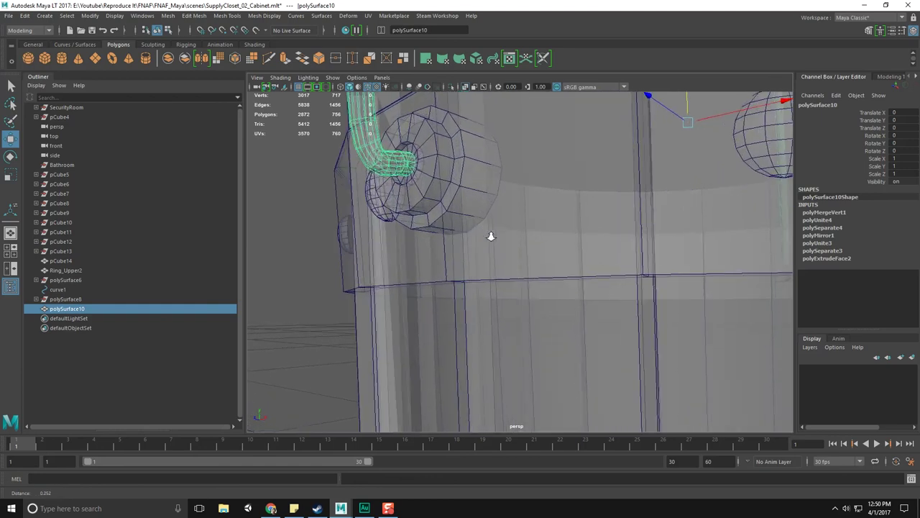
alt+middle_drag(465, 181, 490, 202)
scroll(489, 201, up, 5)
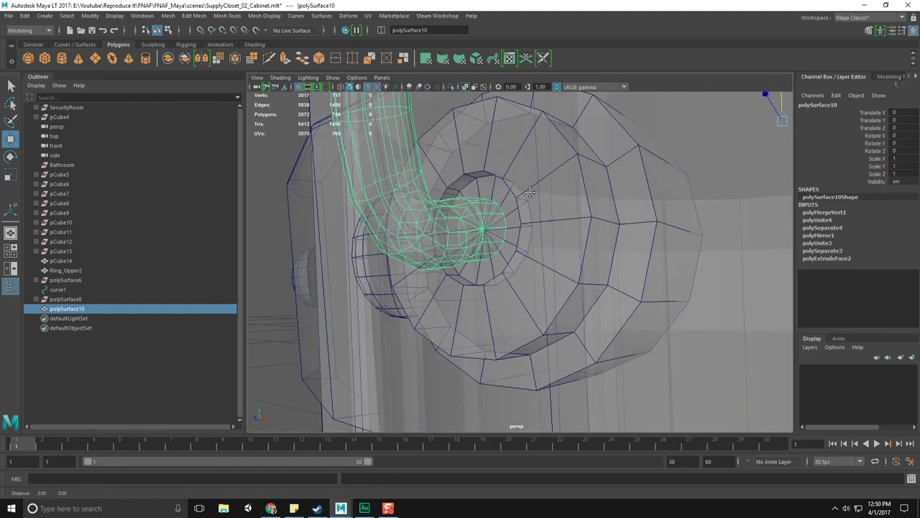
key(d)
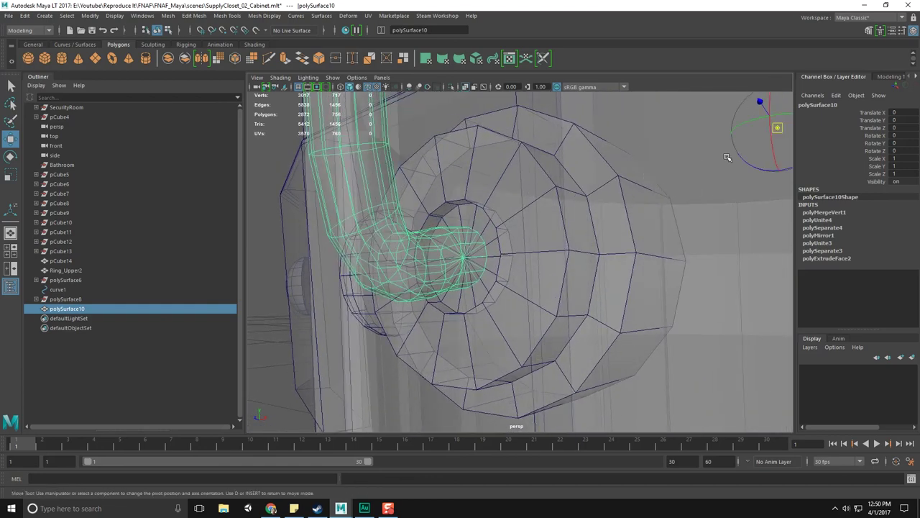
scroll(671, 184, down, 5)
drag(614, 158, 606, 158)
scroll(501, 241, up, 5)
key(v)
middle_drag(474, 266, 468, 259)
scroll(470, 260, down, 10)
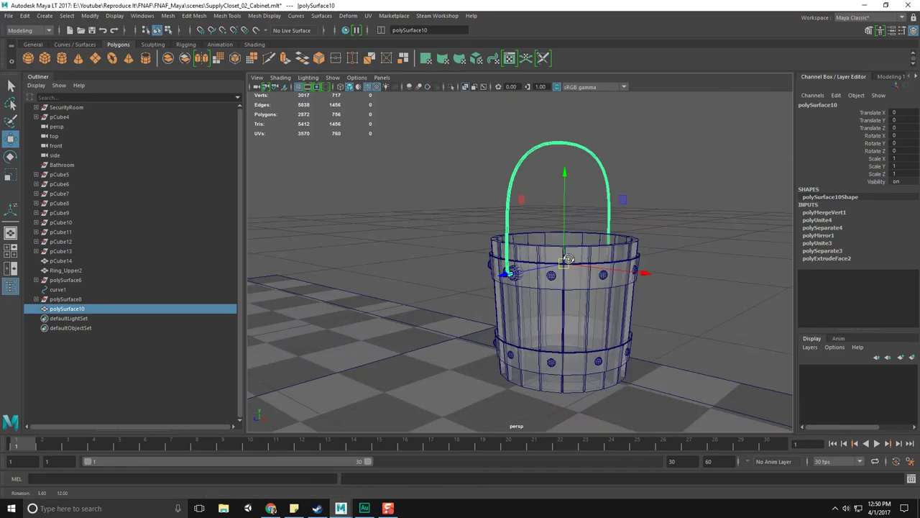
Rotate the handle down around its hubs until it hangs against the bucket's side, and deselect it
alt+drag(470, 263, 493, 282)
key(e)
drag(607, 216, 401, 264)
alt+drag(567, 226, 594, 251)
key(q)
click(682, 218)
Delete all construction history in the scene and remove the leftover handle extrusion curve
click(536, 296)
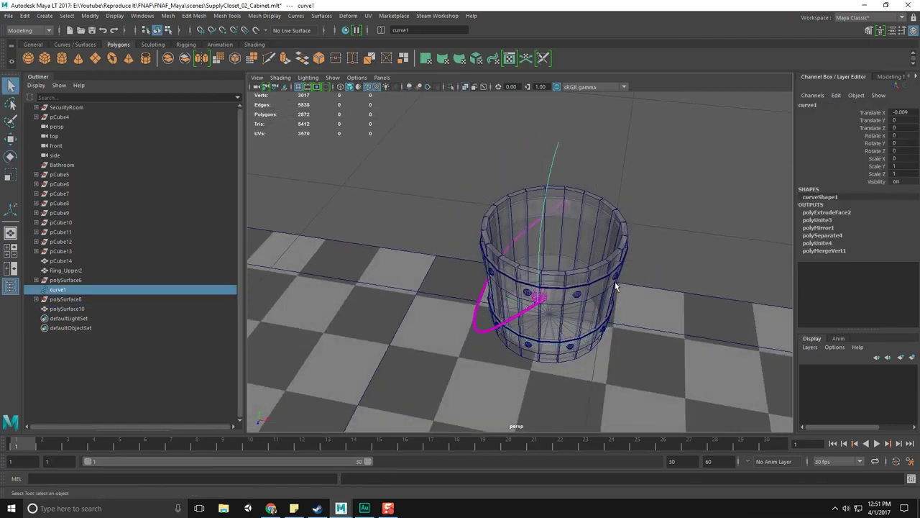
alt+drag(616, 284, 572, 289)
key(F8)
click(26, 16)
mouse_move(72, 137)
click(205, 147)
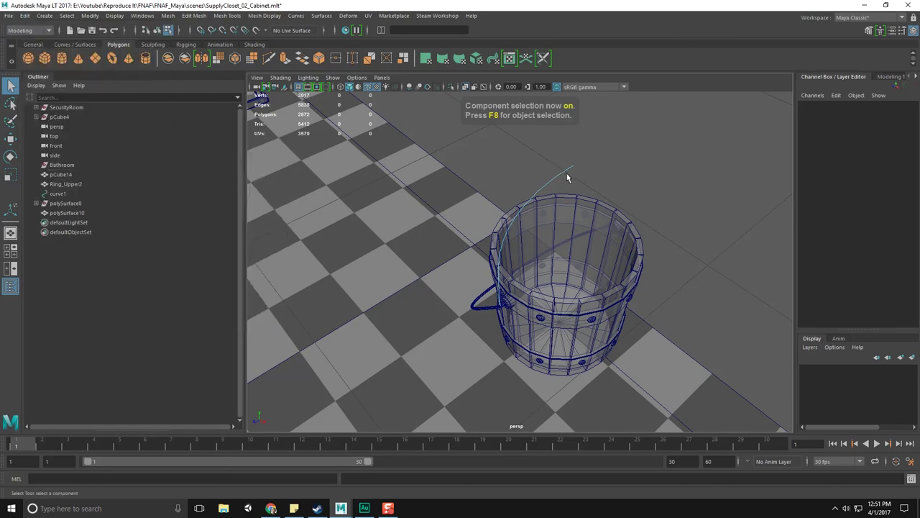
key(F8)
key(Delete)
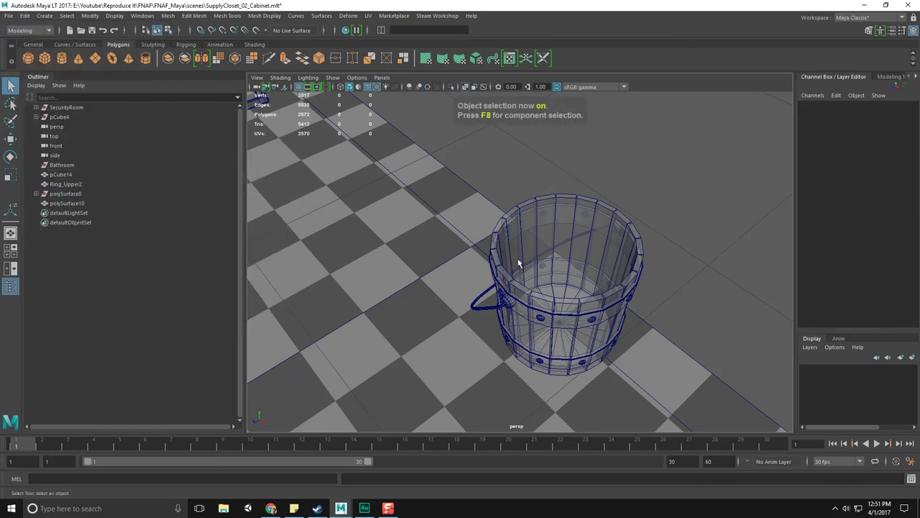
Select the handle with the hubs on both sides of the bucket and combine them into one mesh
click(509, 305)
shift+click(495, 308)
alt+drag(616, 265, 572, 289)
shift+click(623, 316)
click(645, 327)
click(629, 315)
shift+click(634, 314)
alt+drag(445, 322, 530, 297)
shift+click(508, 300)
alt+drag(452, 227, 487, 243)
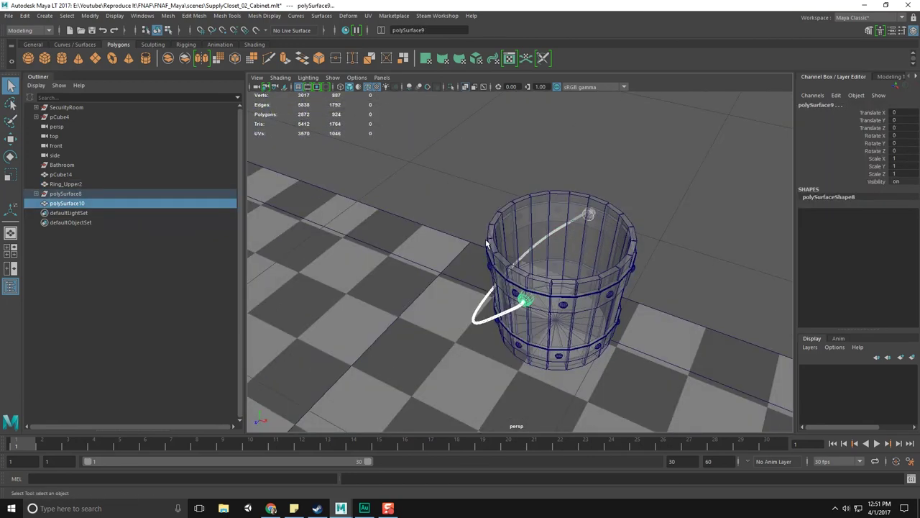
click(168, 57)
Rotate the combined handle and hubs about 8.7 degrees around the Y axis, deselect them and save the scene
alt+drag(349, 214, 417, 218)
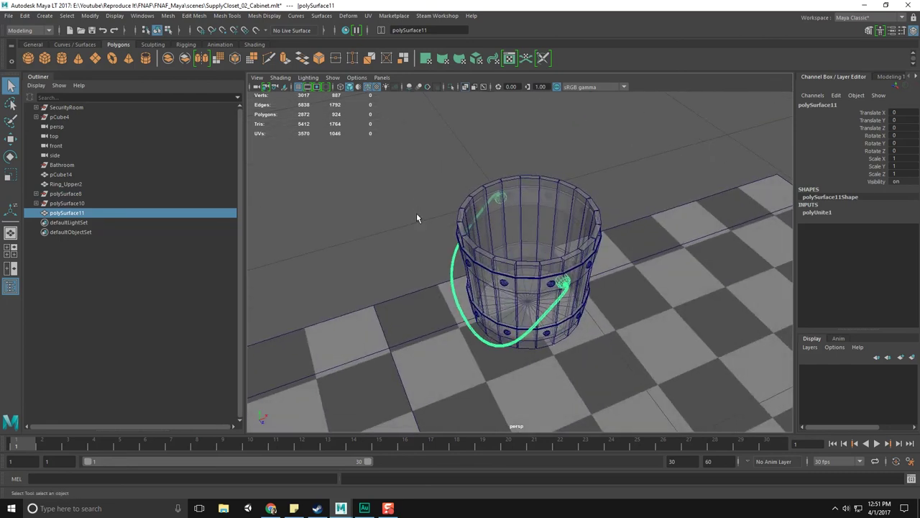
key(e)
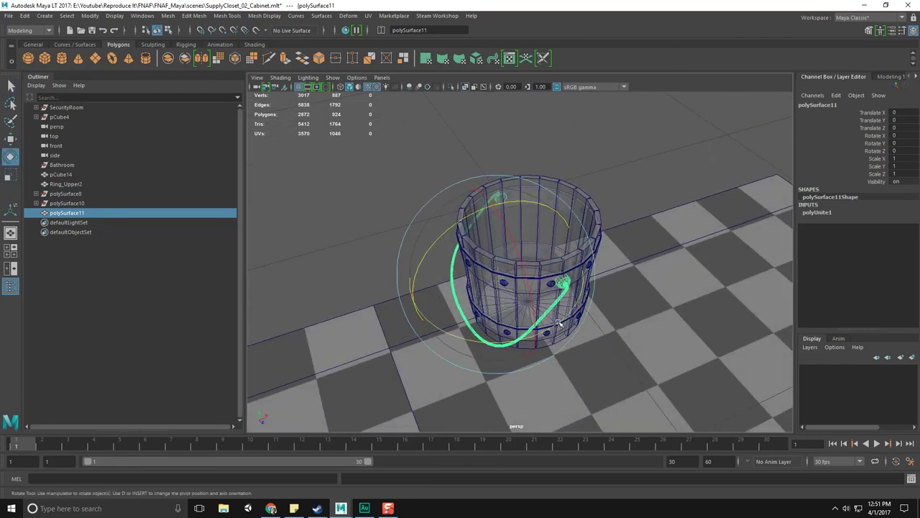
alt+drag(559, 323, 519, 302)
mouse_move(554, 370)
mouse_down()
mouse_move(575, 369)
mouse_move(555, 368)
mouse_move(568, 371)
mouse_up()
alt+drag(568, 293, 571, 277)
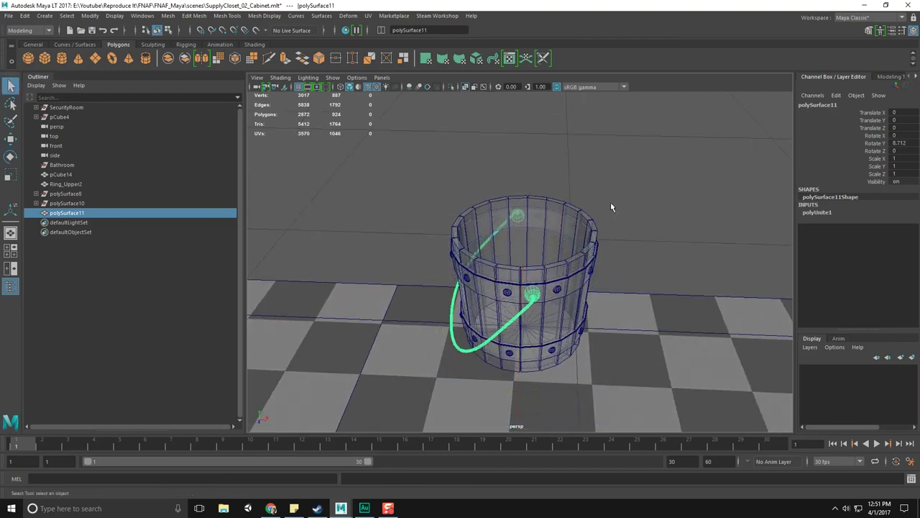
key(q)
click(606, 206)
alt+drag(609, 231, 302, 108)
key(ctrl+s)
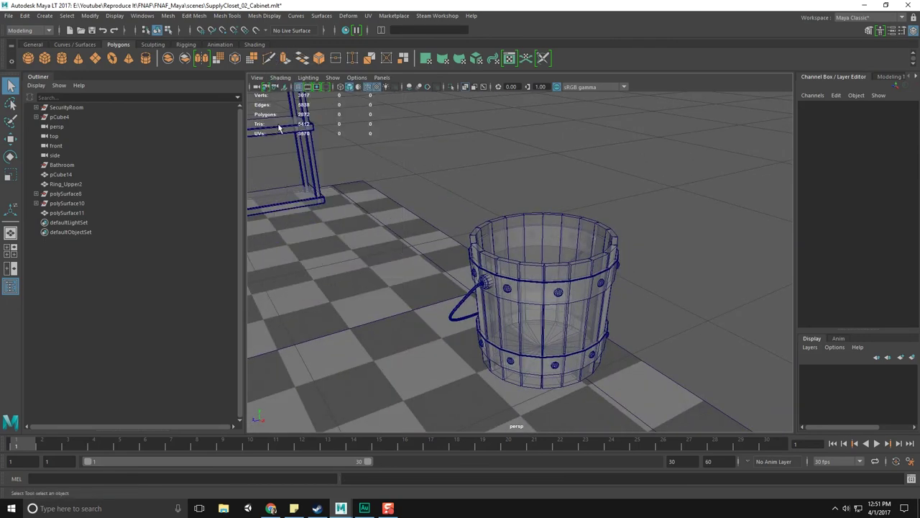
Turn off Wireframe on Shaded and X-Ray display and check the finished bucket in solid shading
click(281, 76)
click(273, 165)
alt+drag(345, 175, 354, 115)
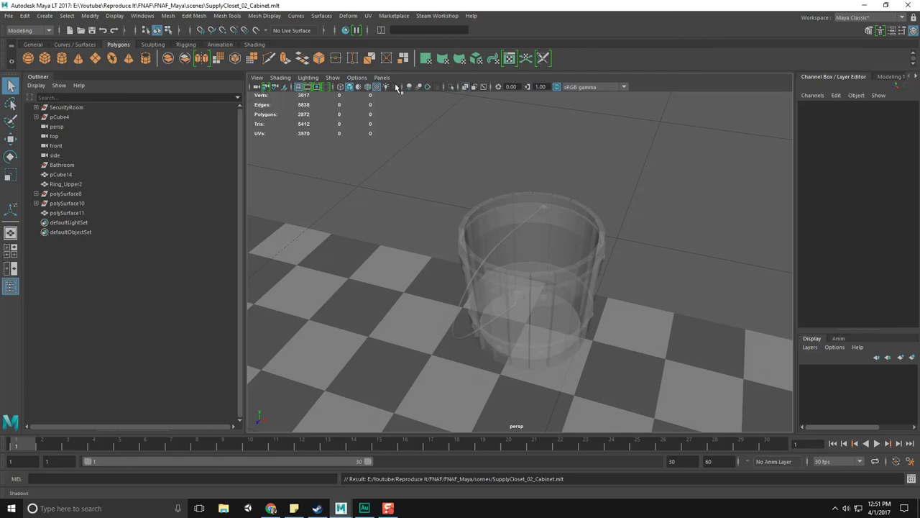
click(464, 87)
alt+drag(469, 108, 471, 168)
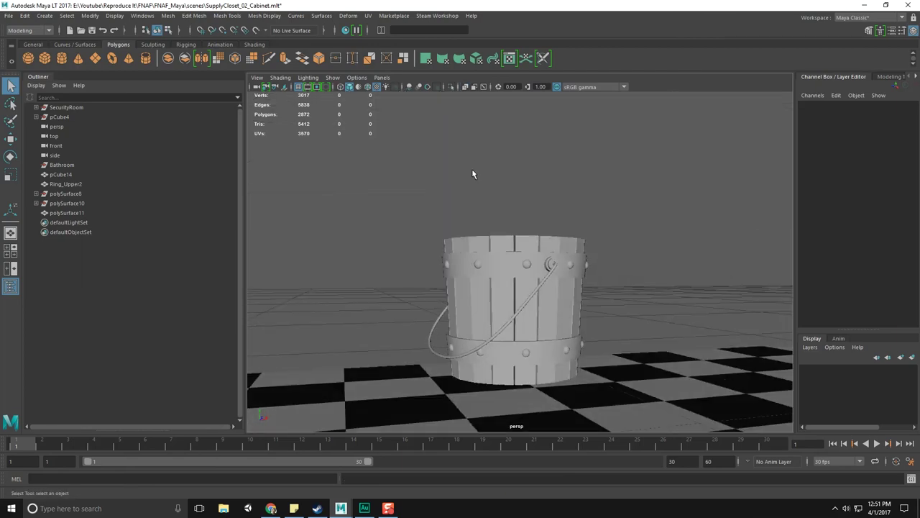
alt+drag(462, 200, 503, 233)
click(503, 234)
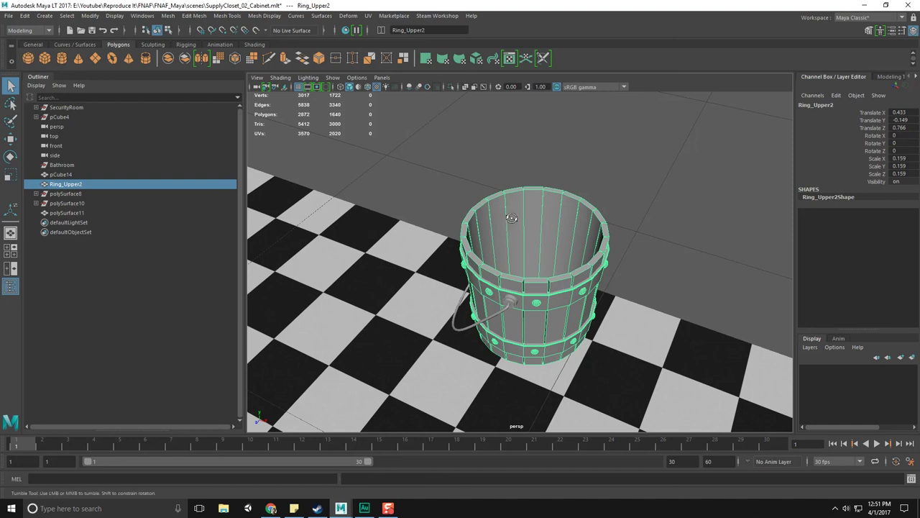
alt+drag(527, 204, 532, 211)
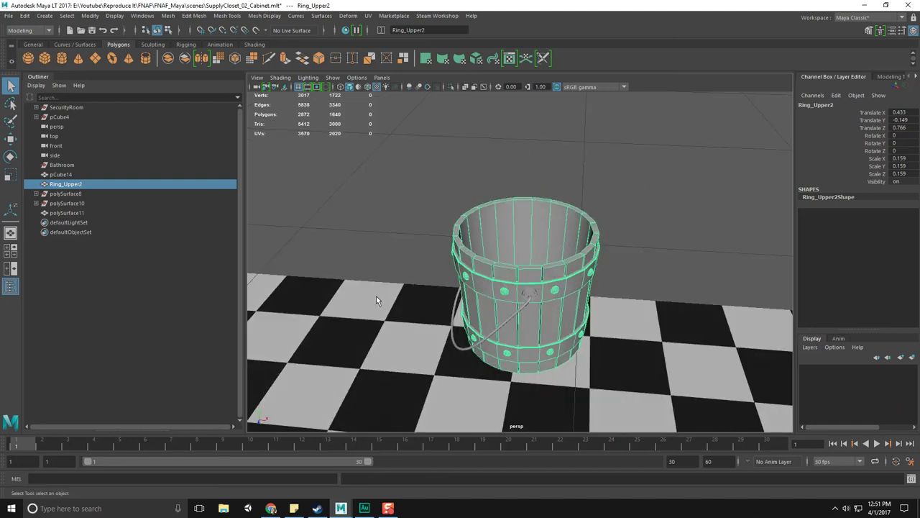
click(359, 221)
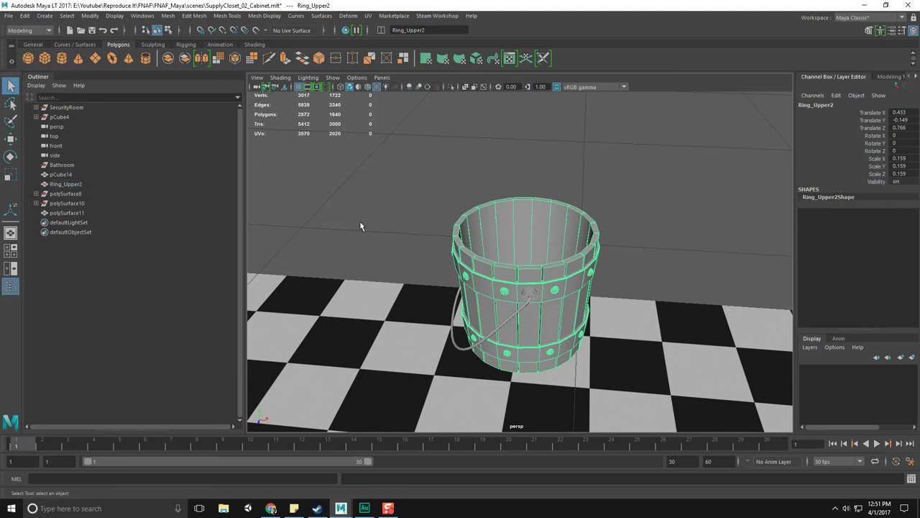